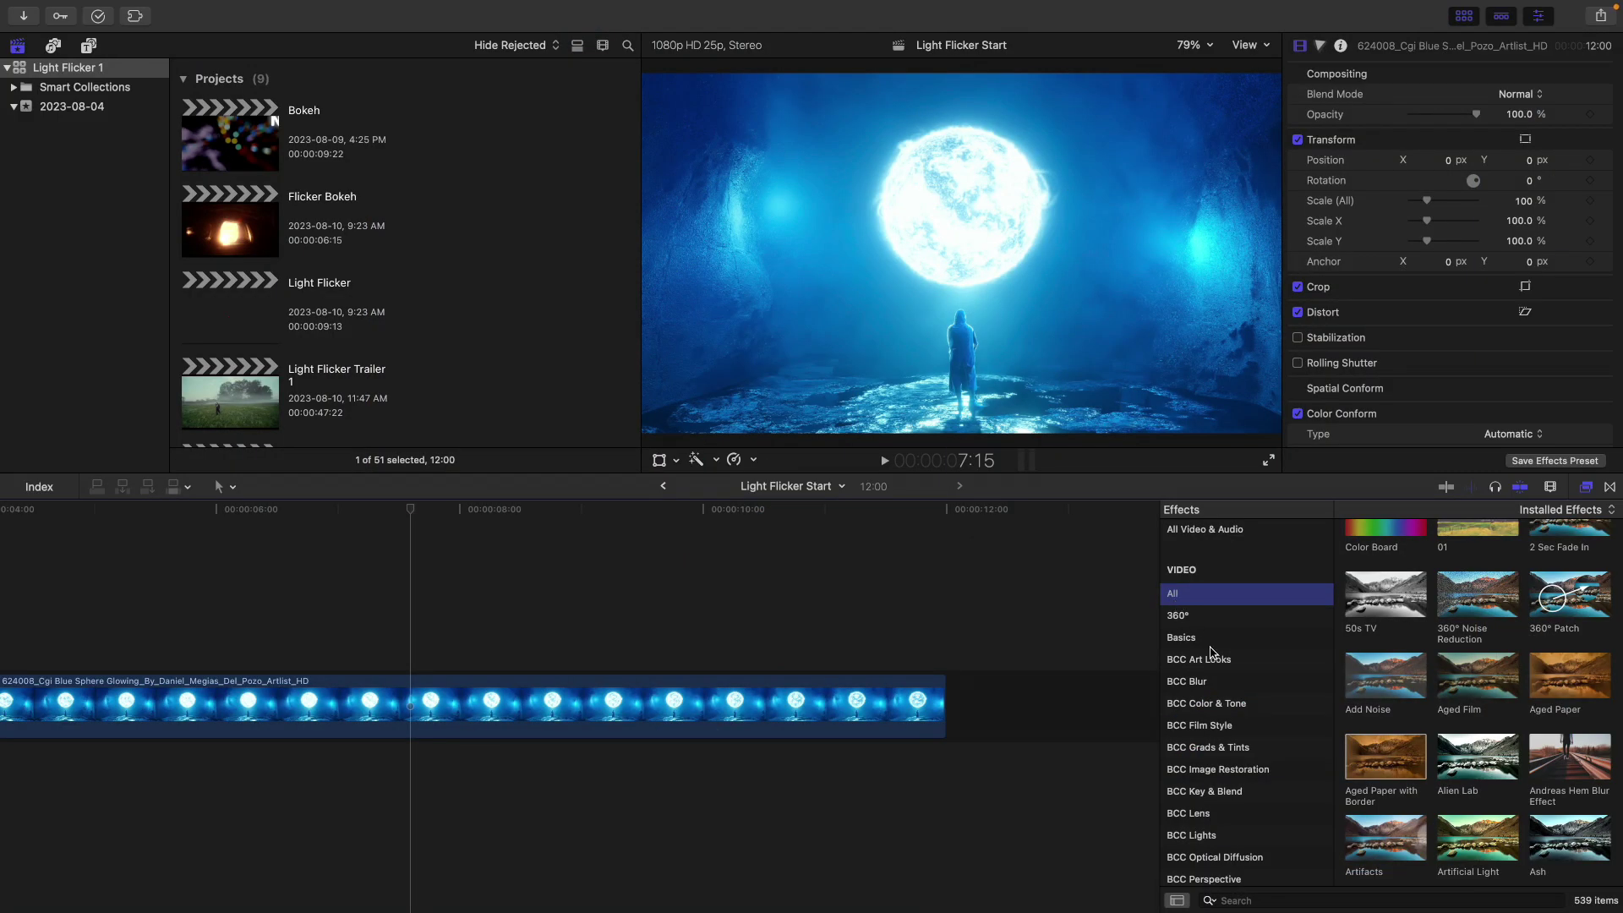
Step: Filter the Effects browser to BCC Film Style and drag BCC +Light Flicker onto the blue sphere clip
left_click(1201, 727)
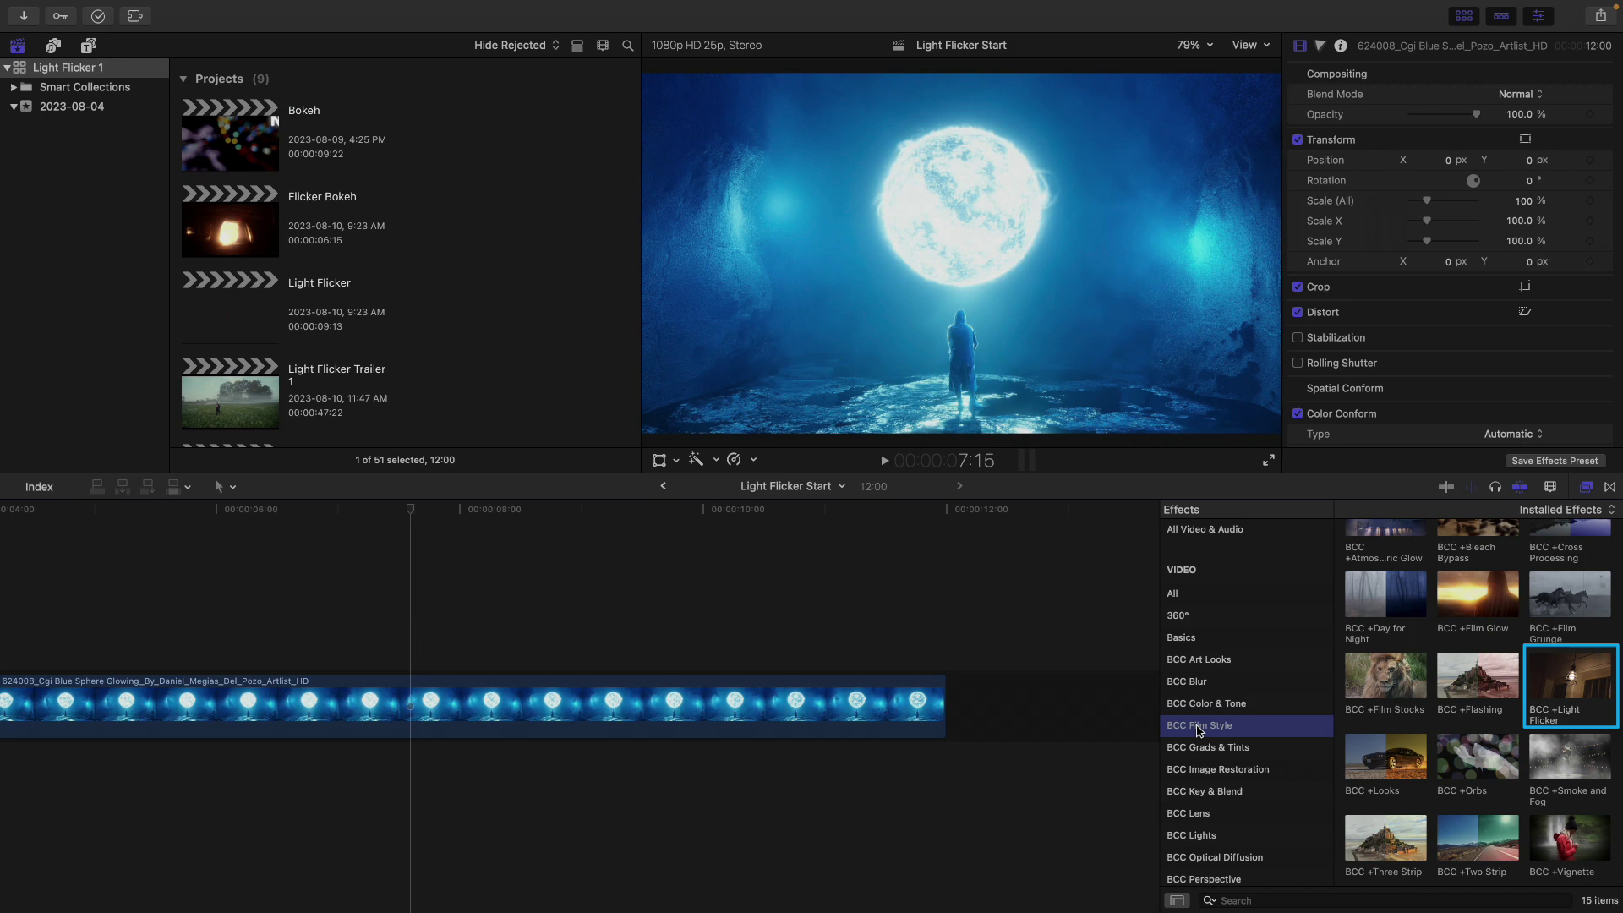
left_click_drag(1560, 686, 826, 717)
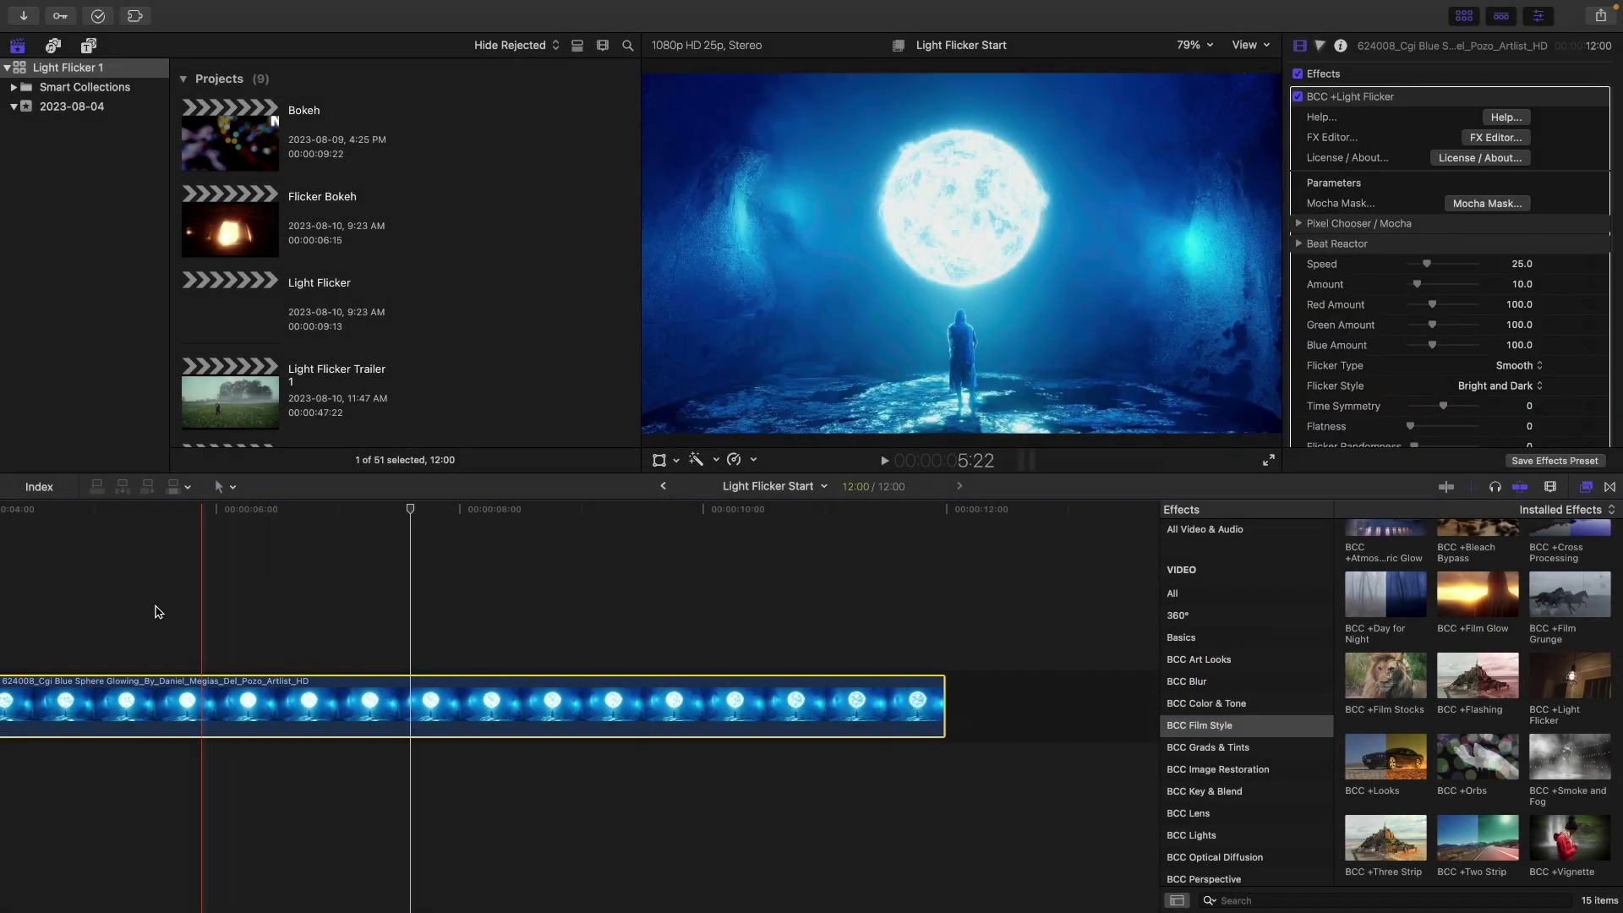
scroll(10, 602, "left", 5)
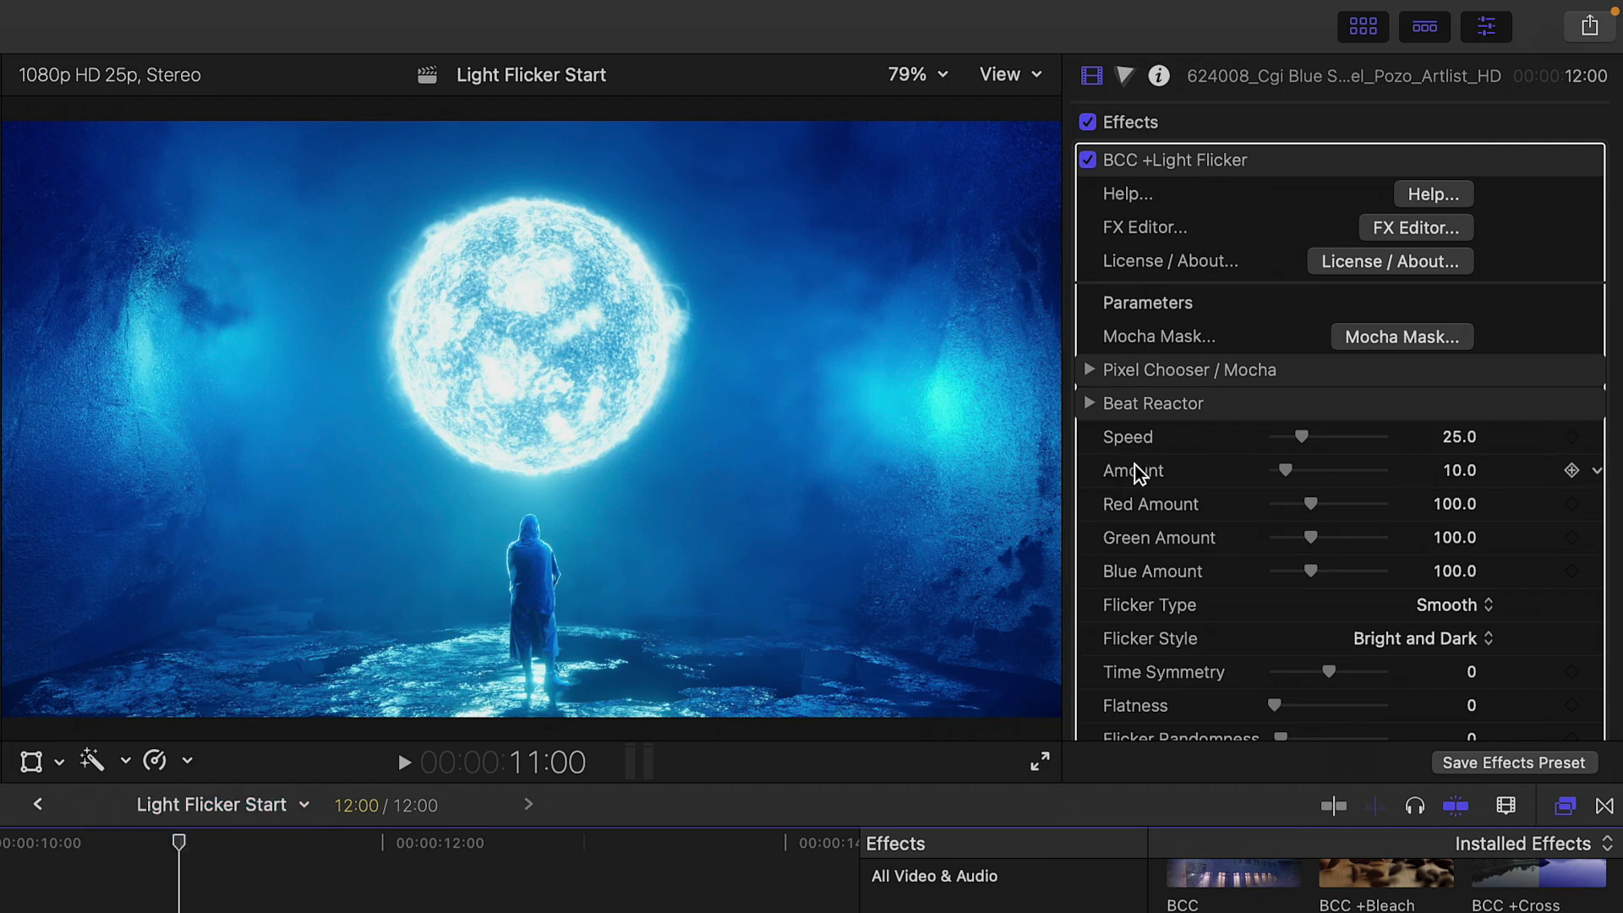
Step: Set the Light Flicker Speed to 100 in the Inspector
left_click(1458, 436)
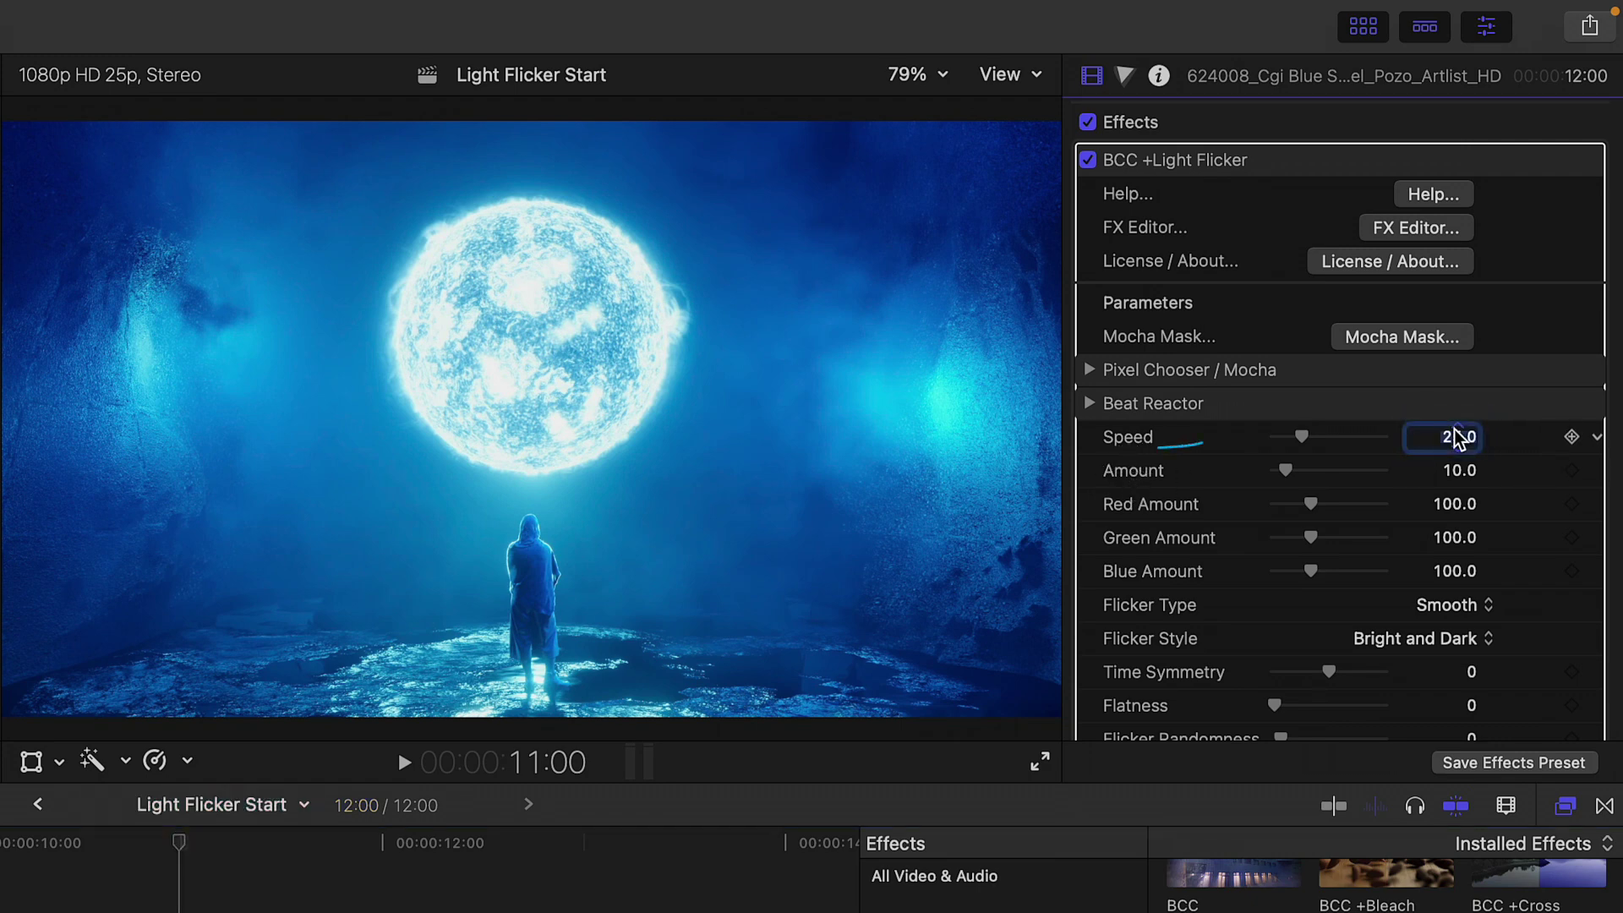
type("10")
key("Tab")
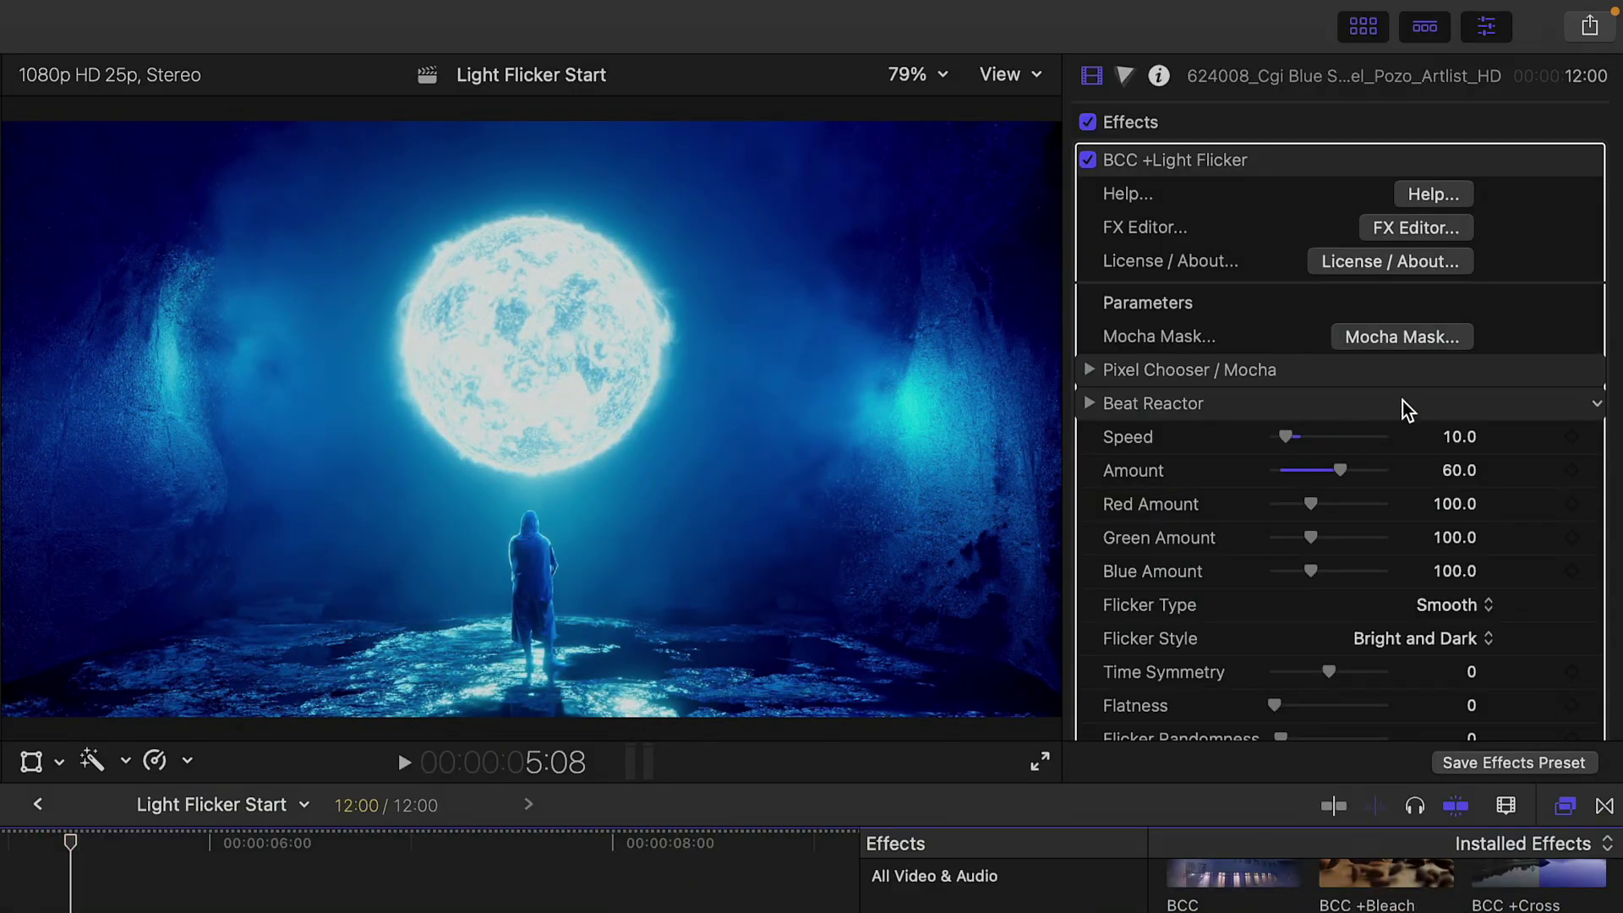
left_click(1462, 437)
type("100")
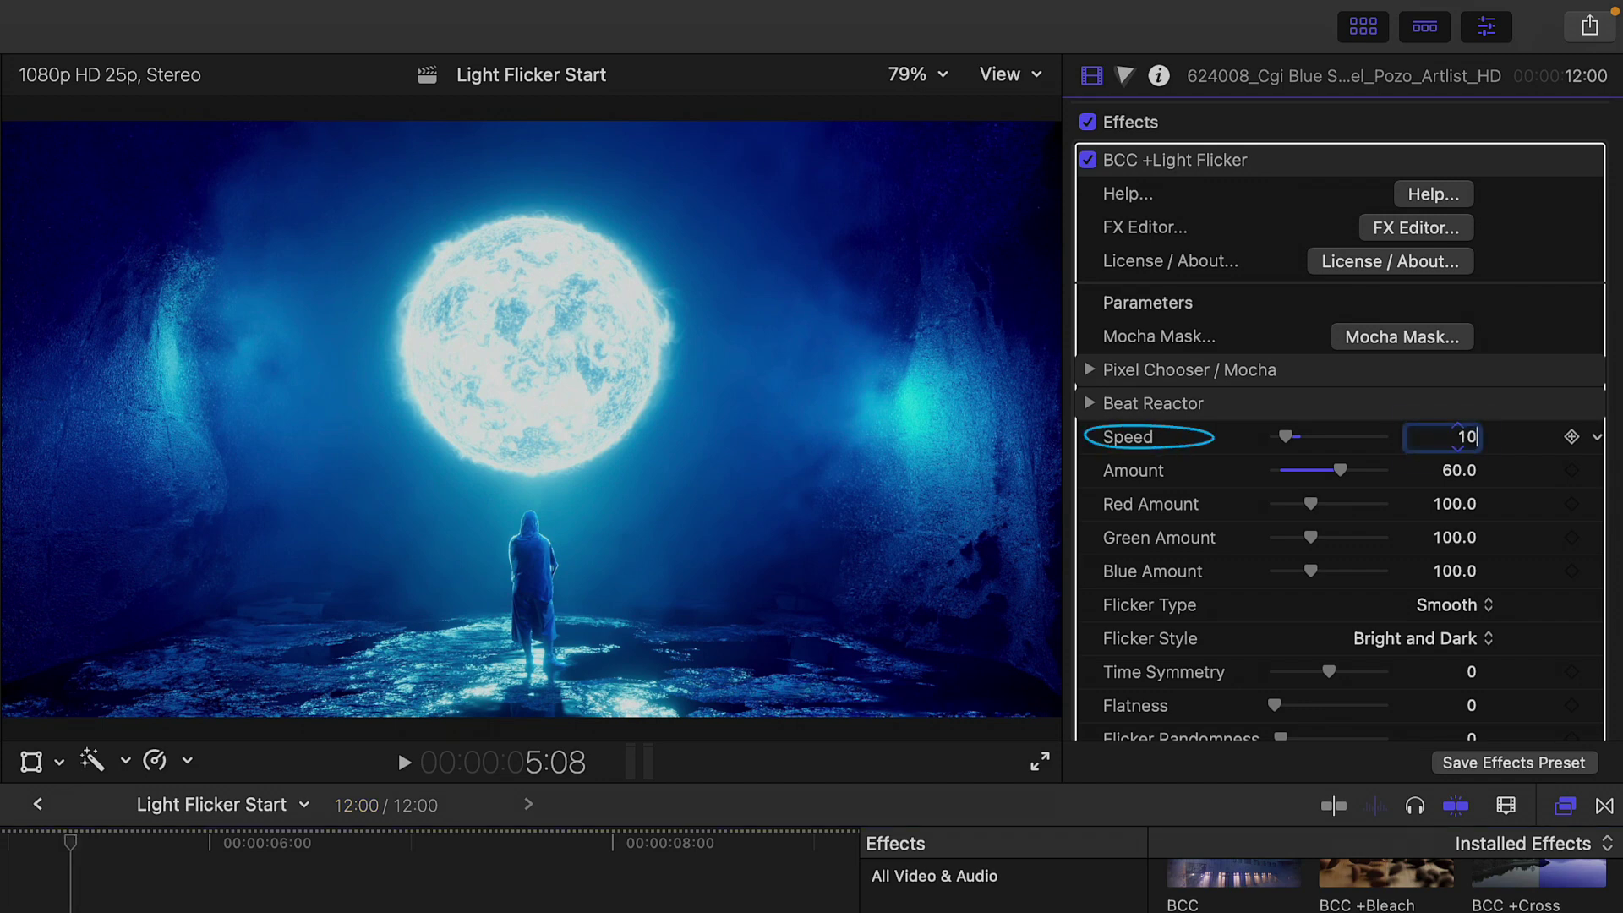
key("Tab")
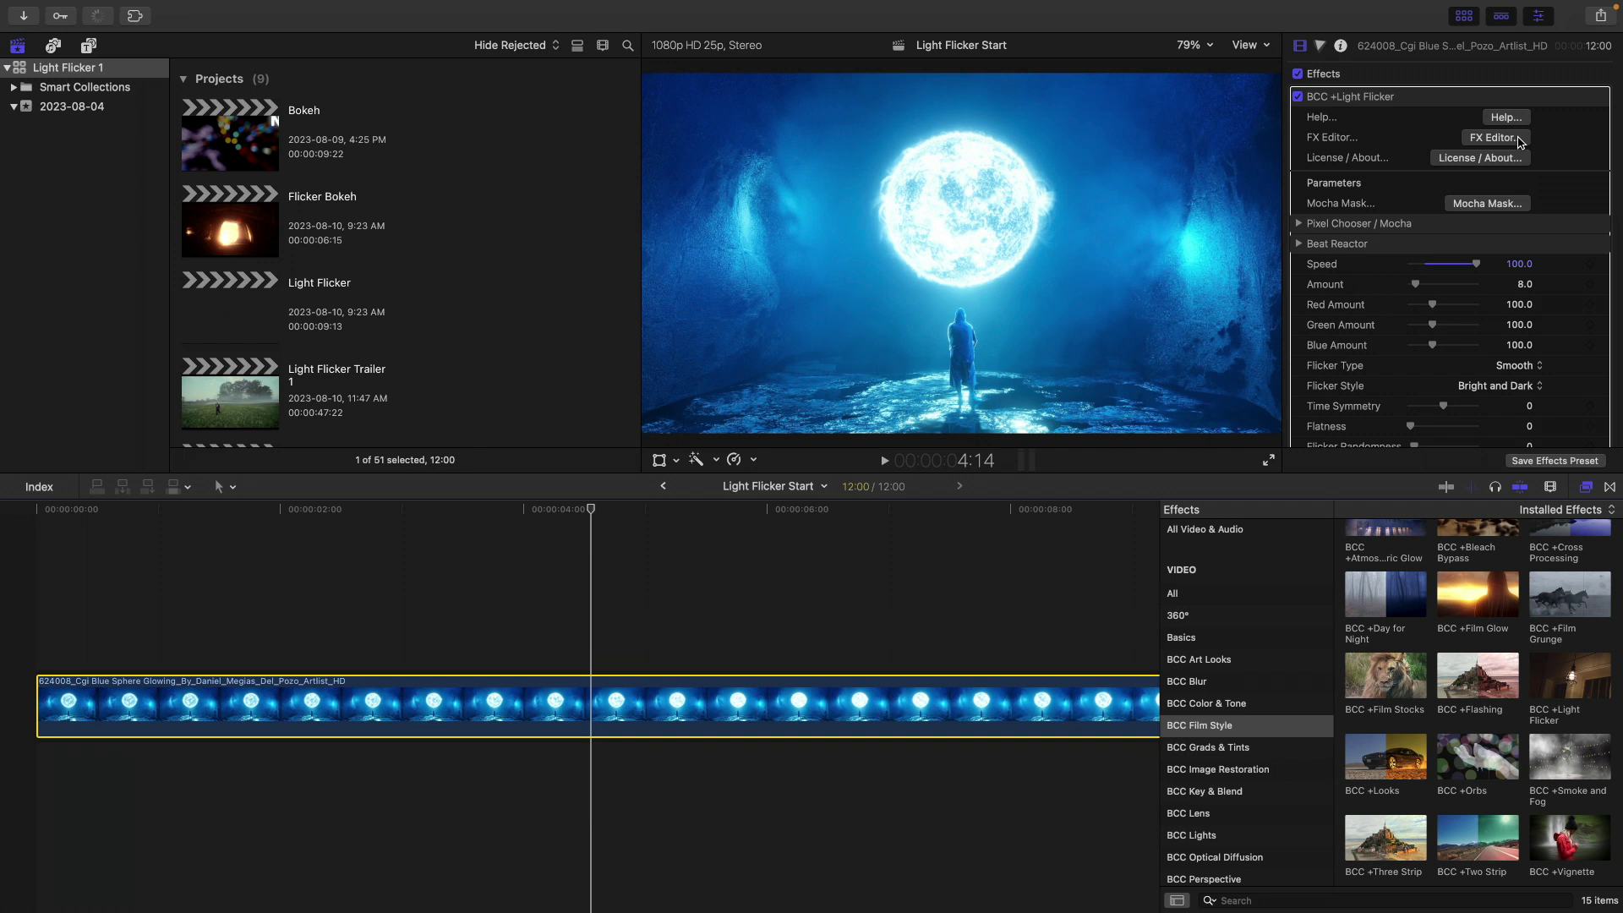
Step: Open Light Flicker in BCC FX Editor and set Curve View to Render Over Effect
left_click(1519, 140)
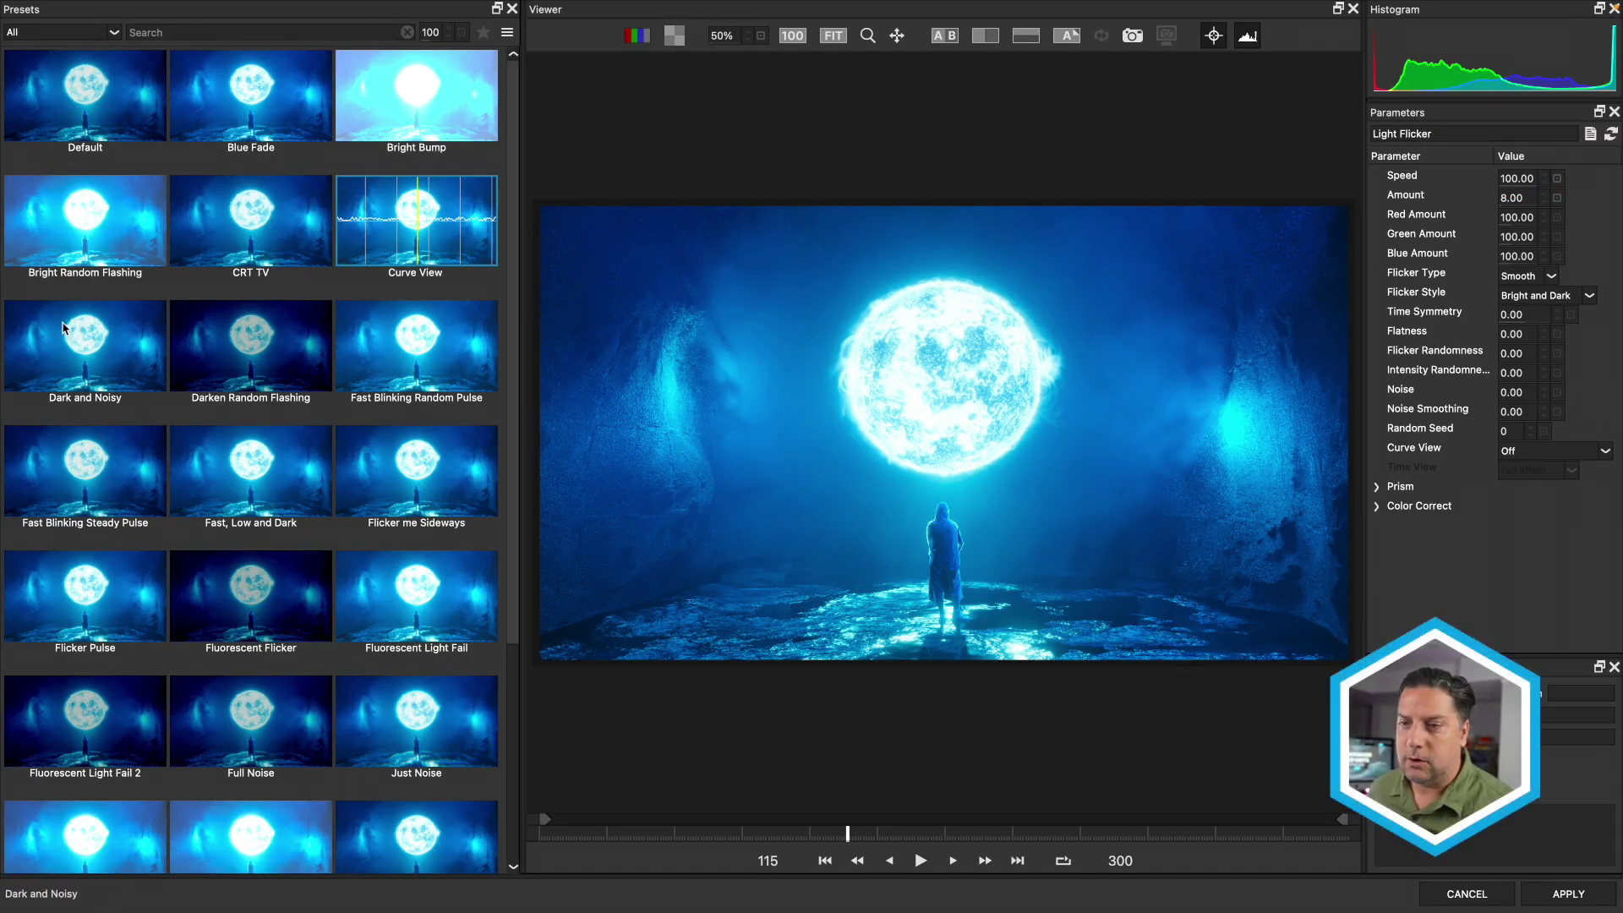
left_click(68, 355)
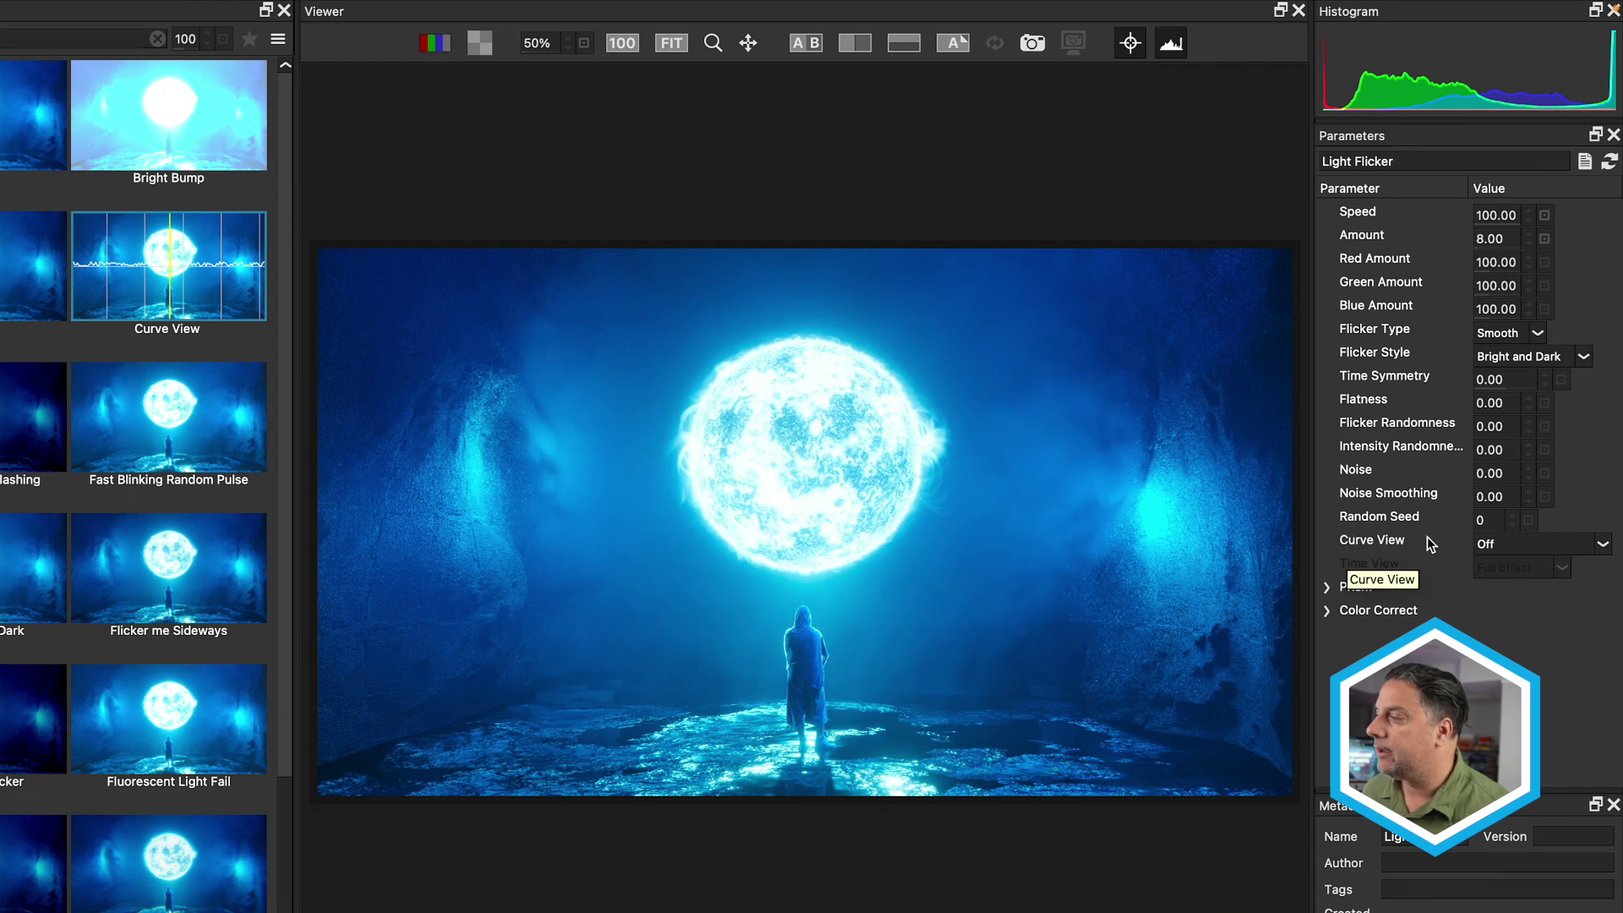
left_click(1513, 541)
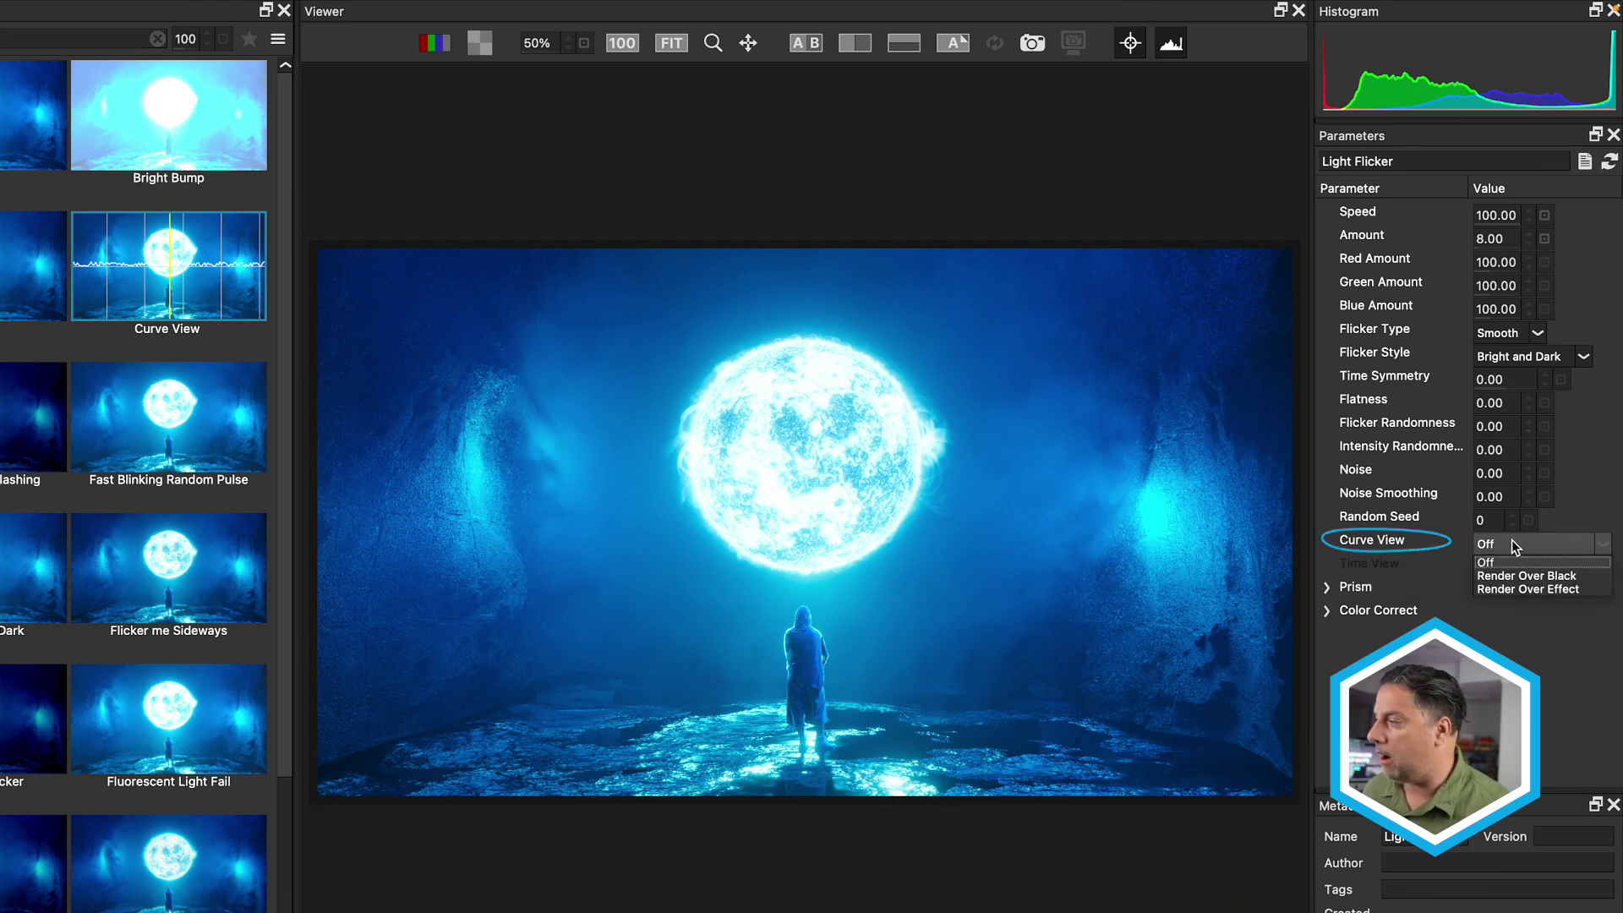
left_click(1510, 590)
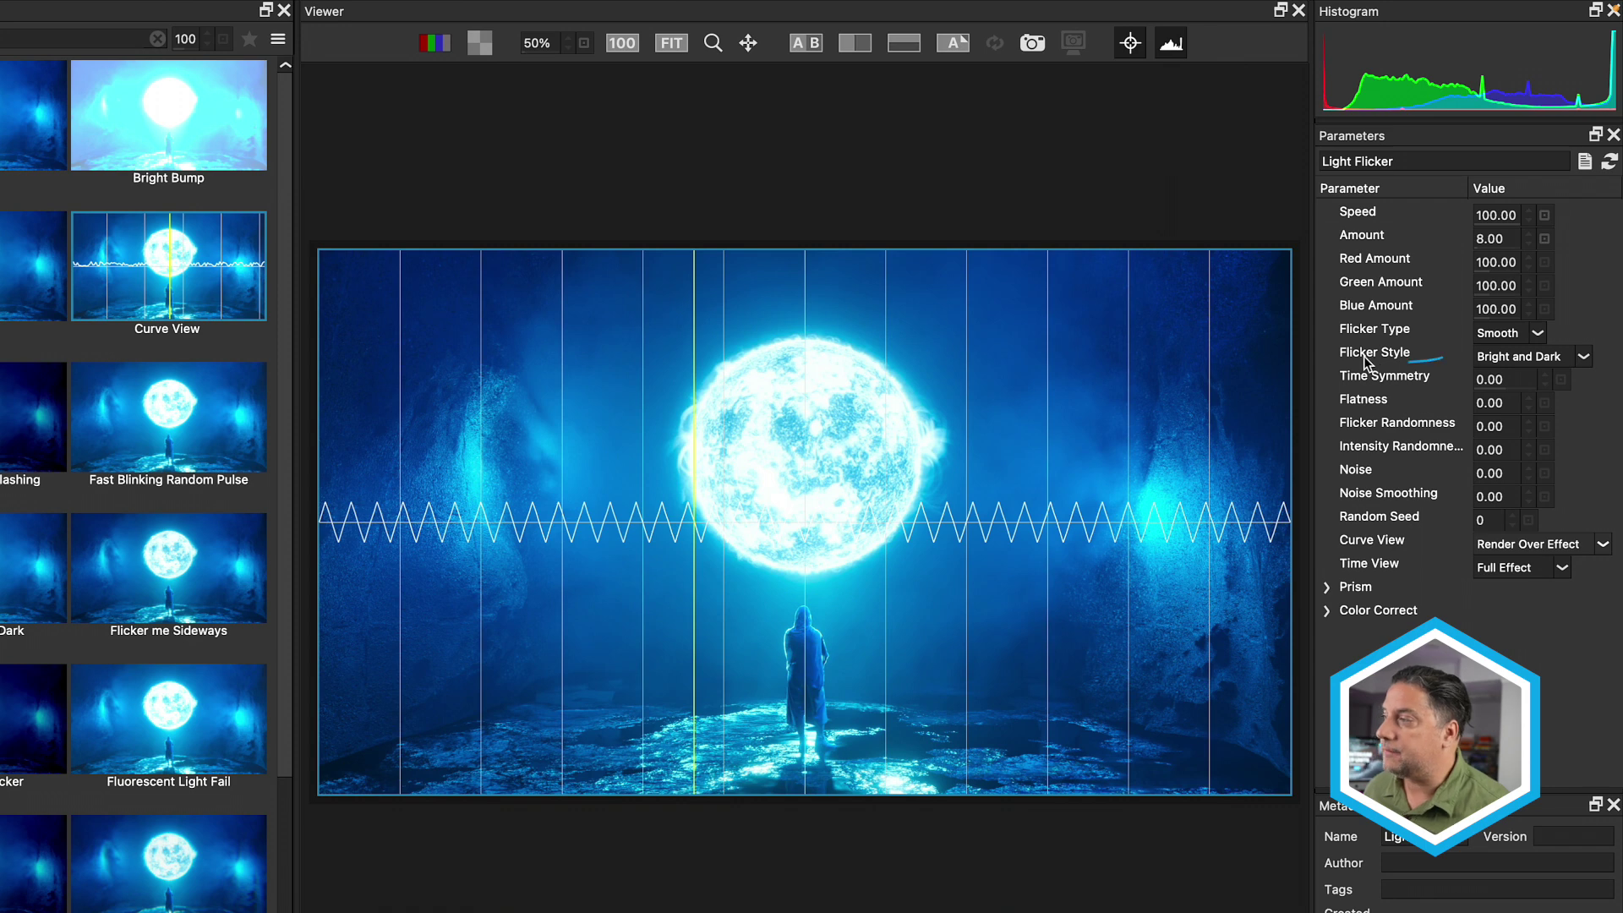
left_click(1506, 361)
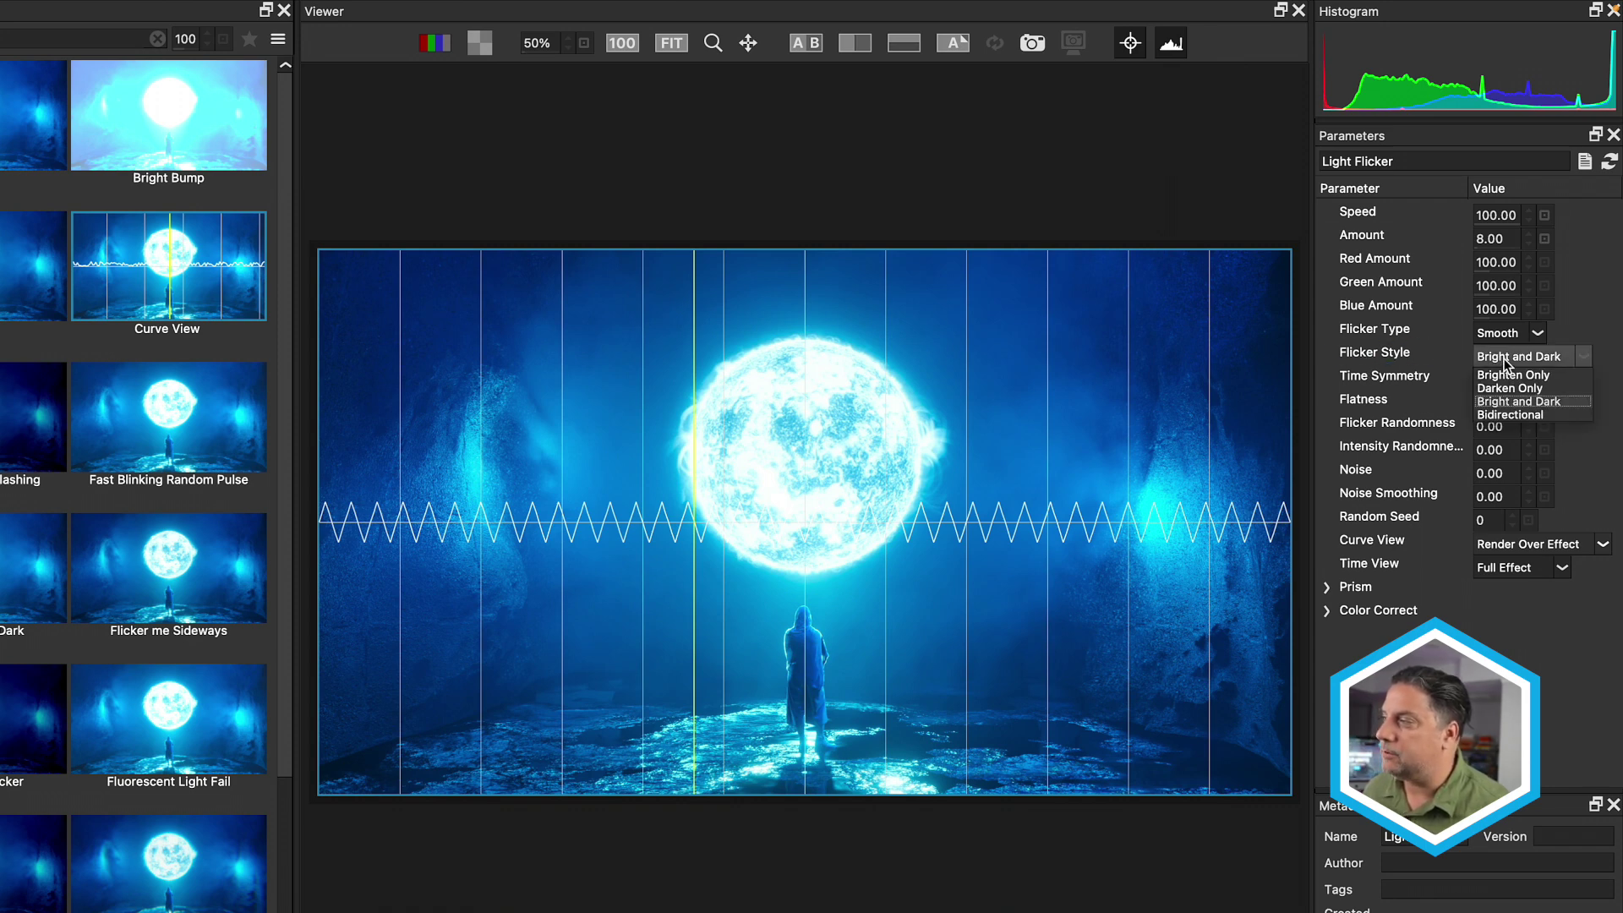
left_click(1505, 375)
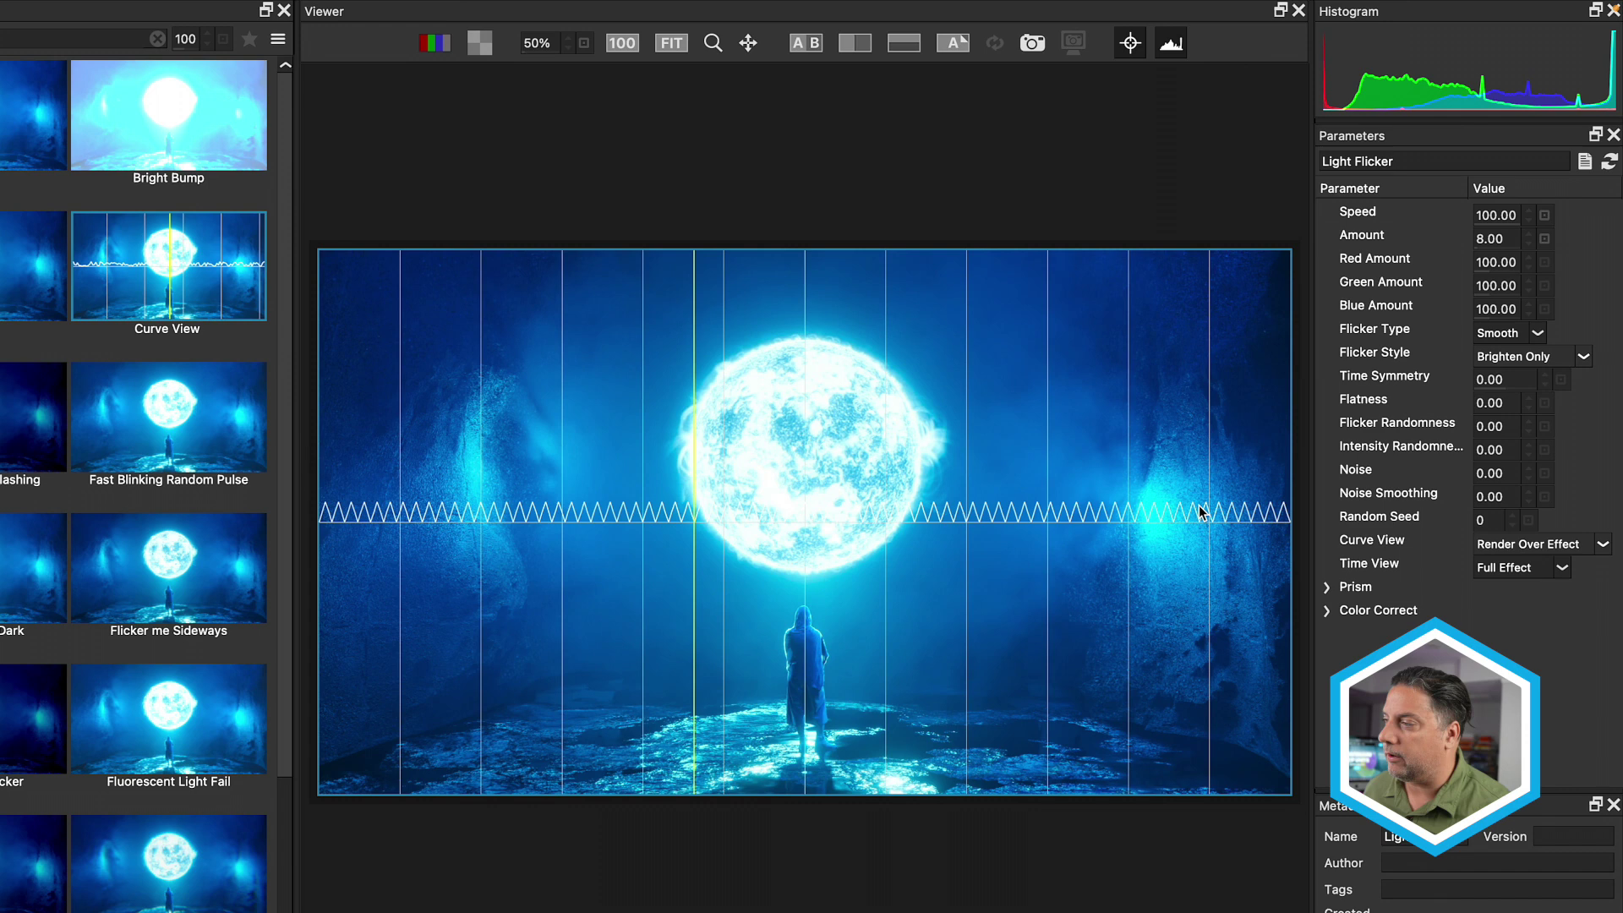
left_click(1521, 358)
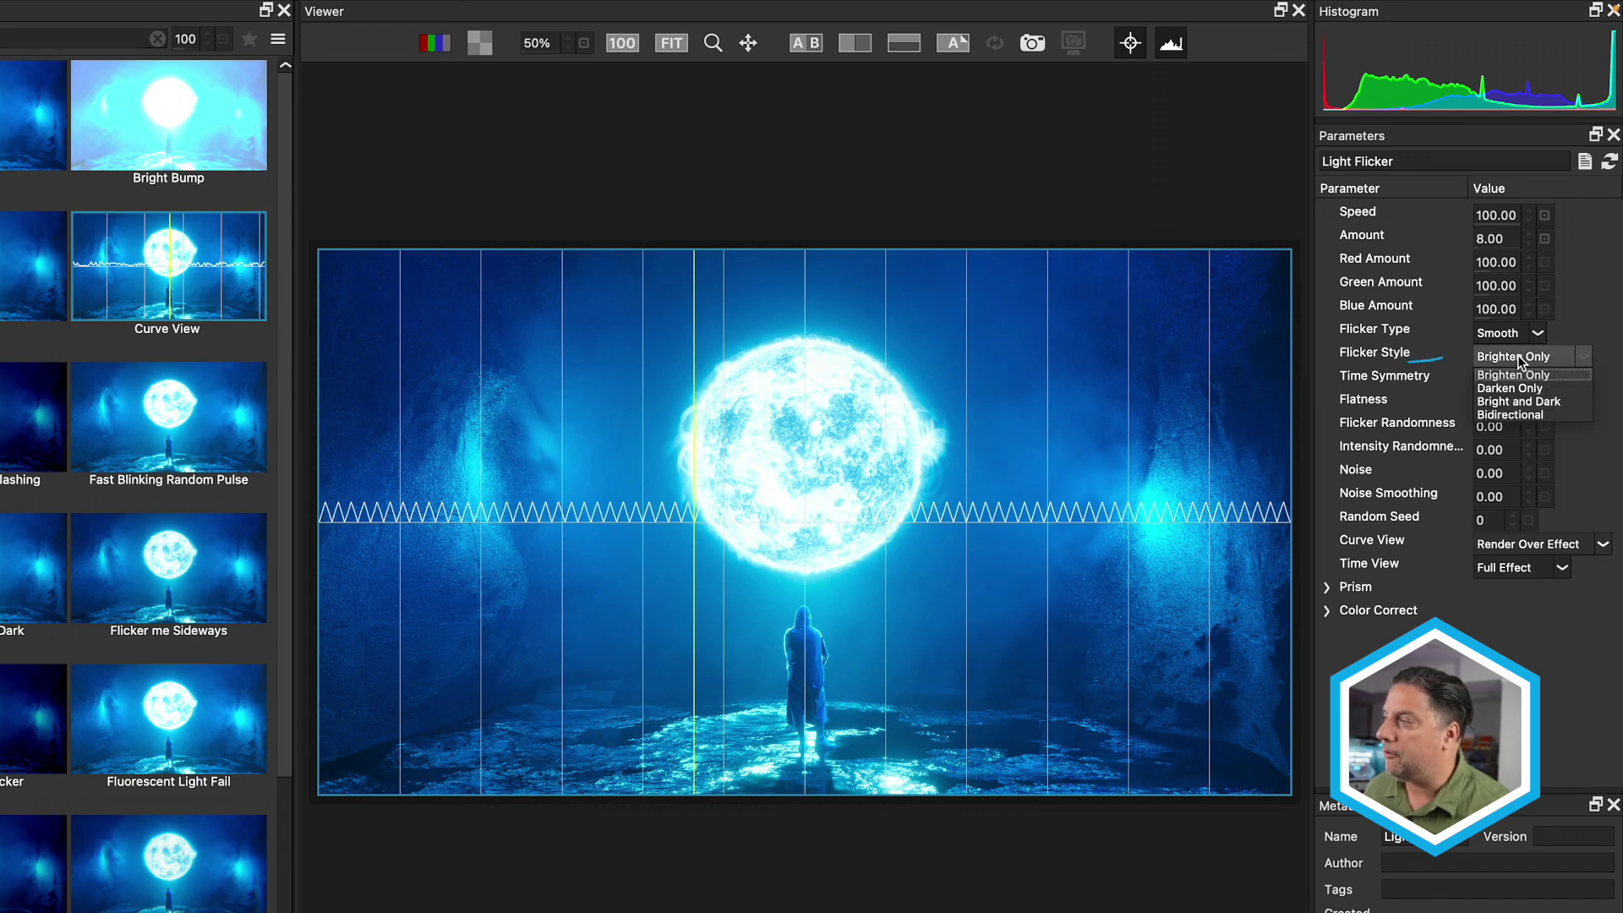
left_click(1509, 387)
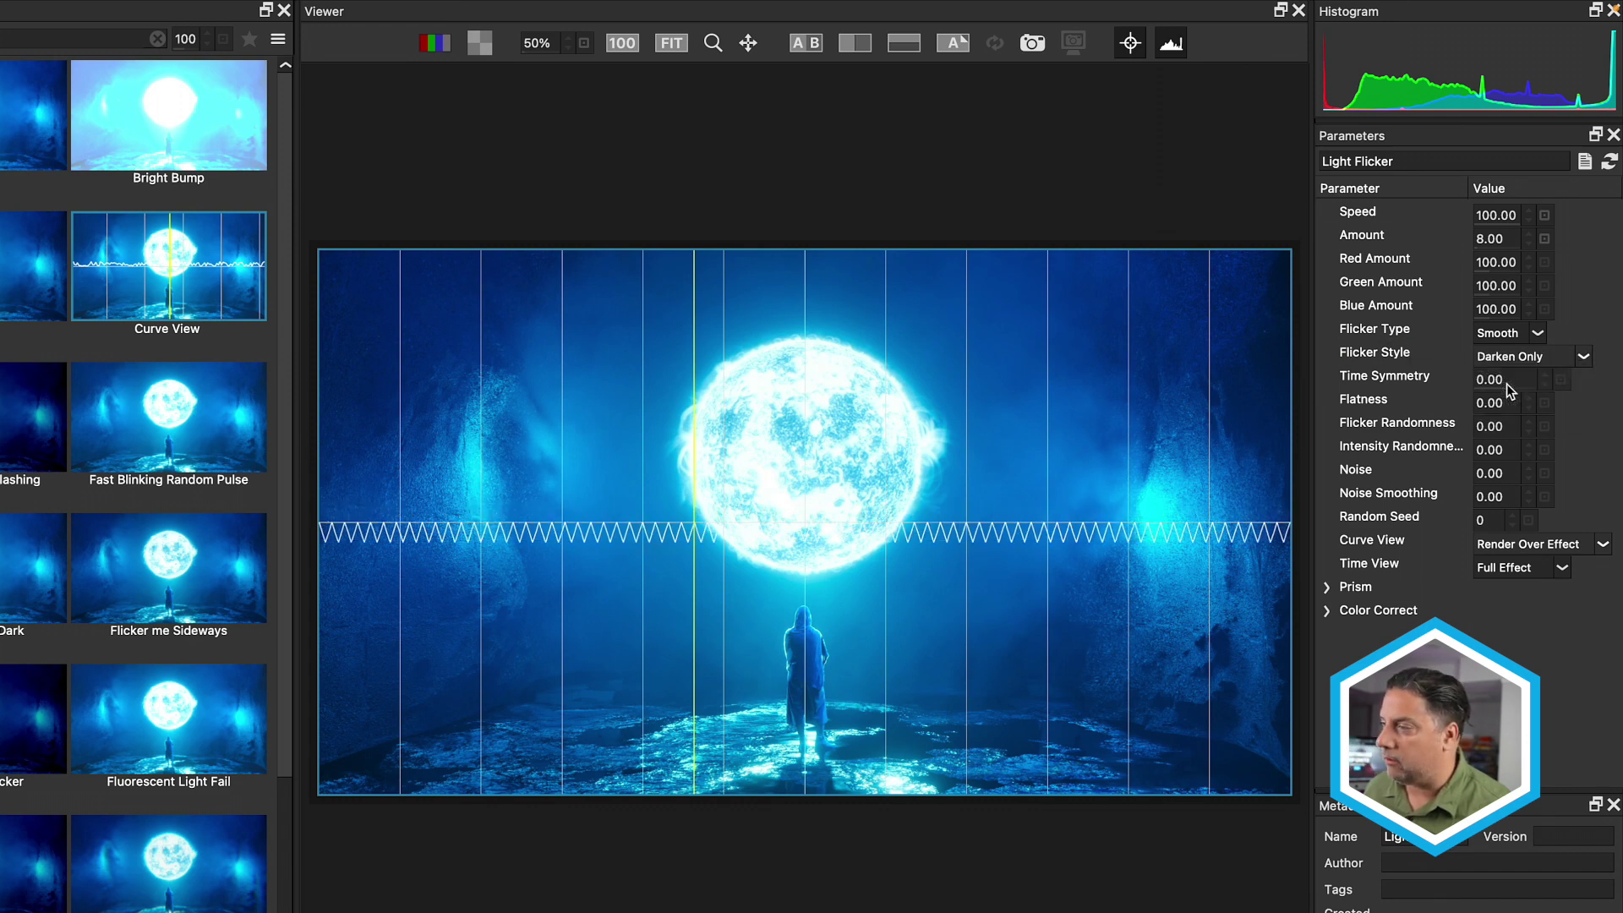
left_click(1519, 358)
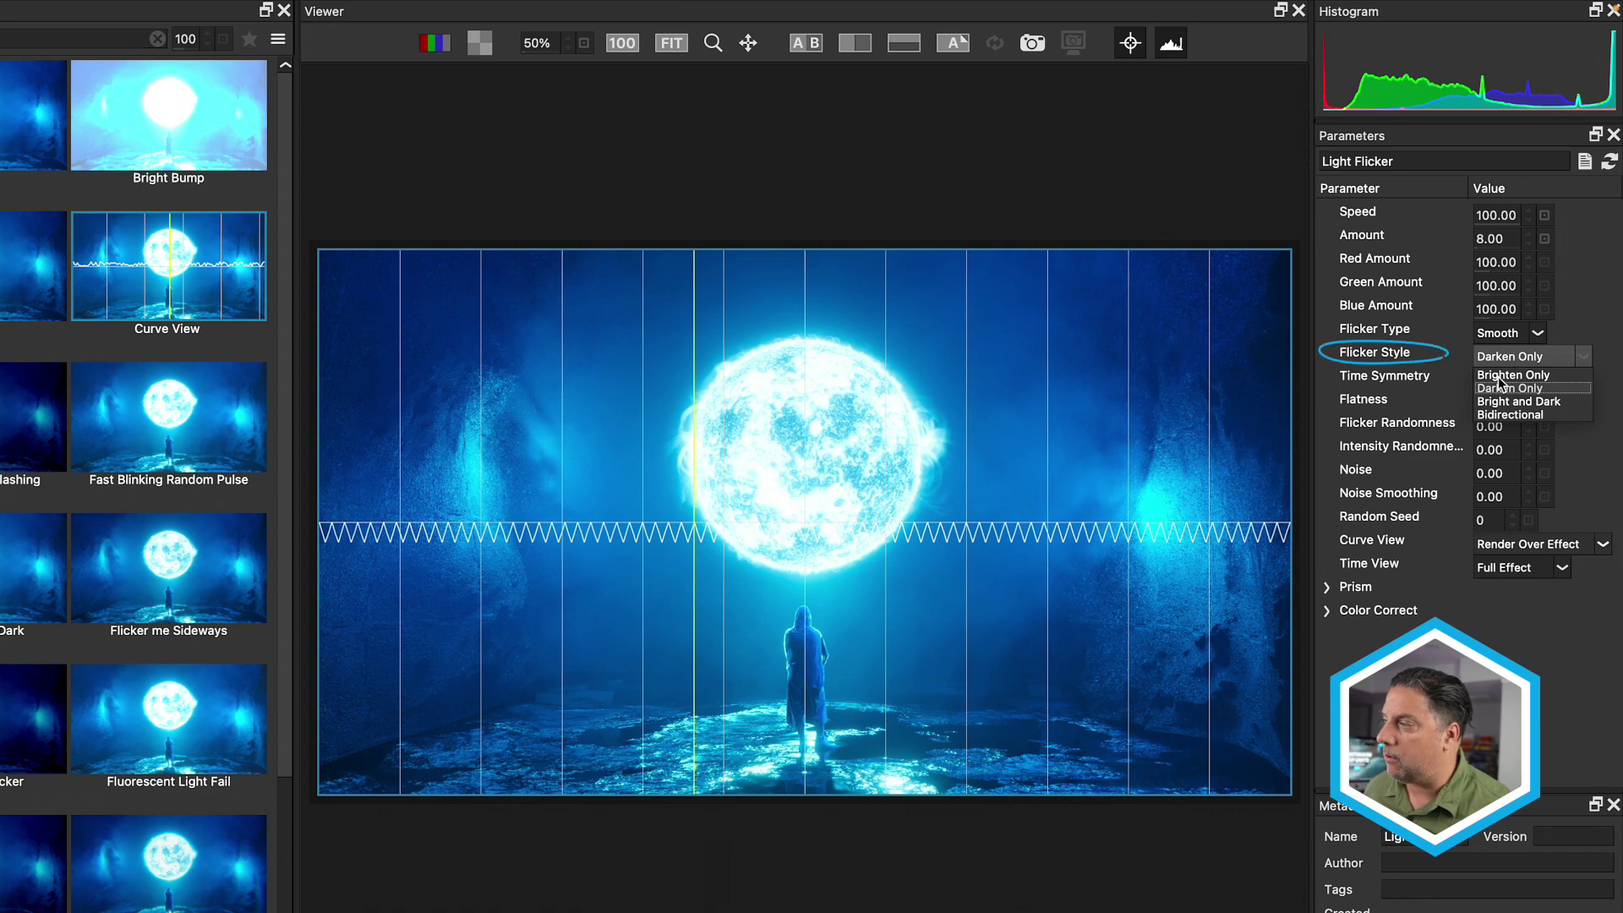
left_click(1488, 402)
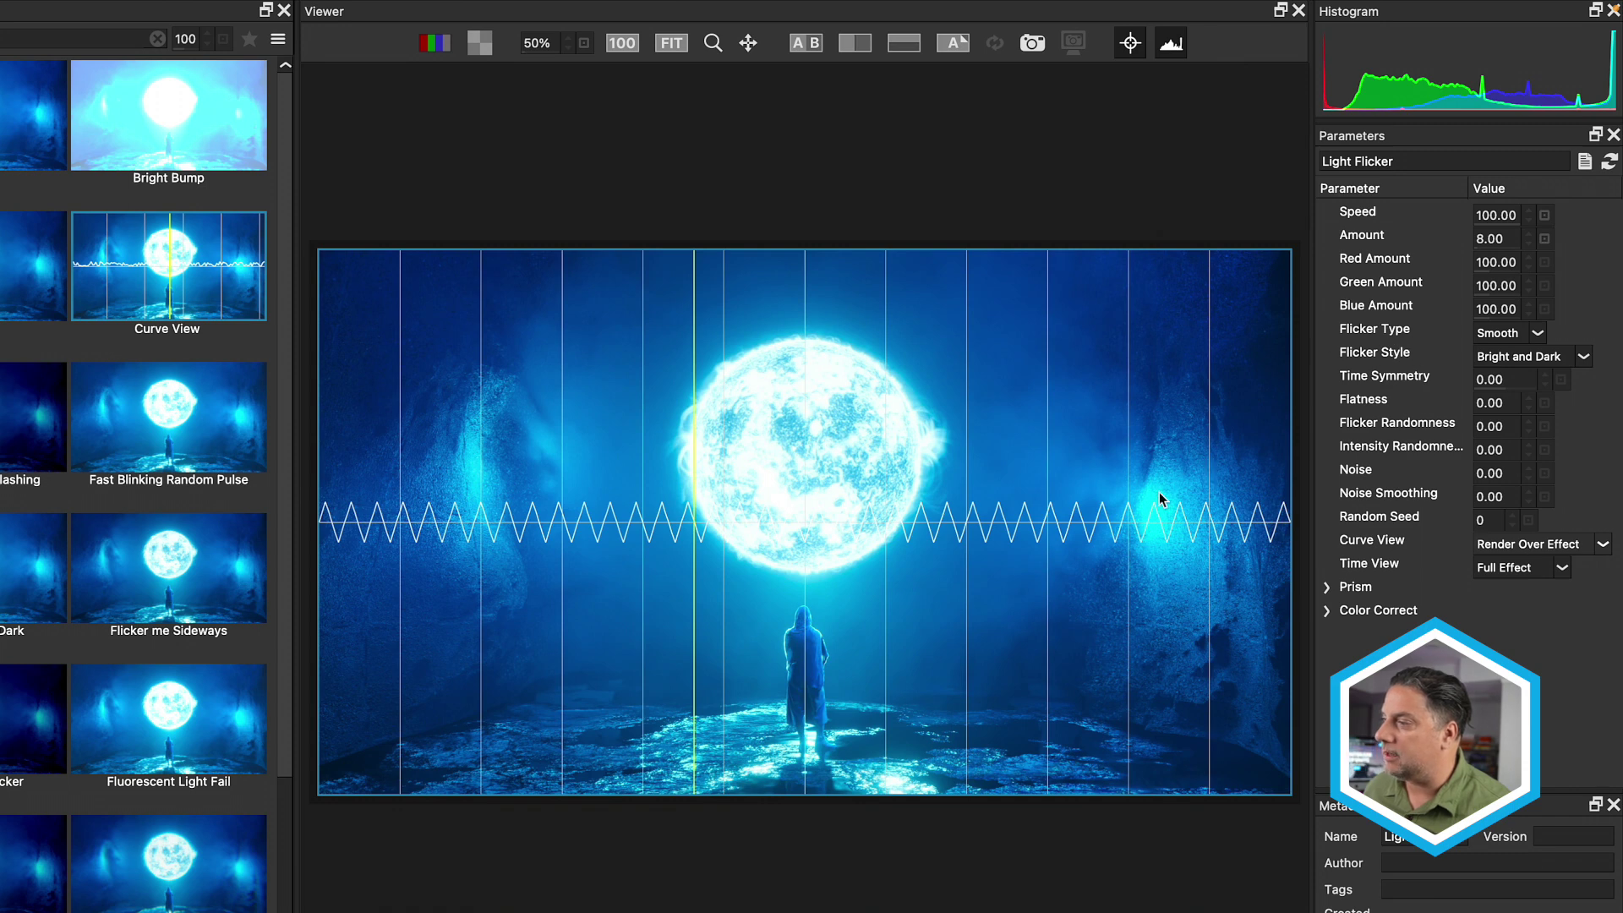
Step: Change Flicker Type to Spiky and play a short preview
left_click(1536, 334)
left_click(1504, 366)
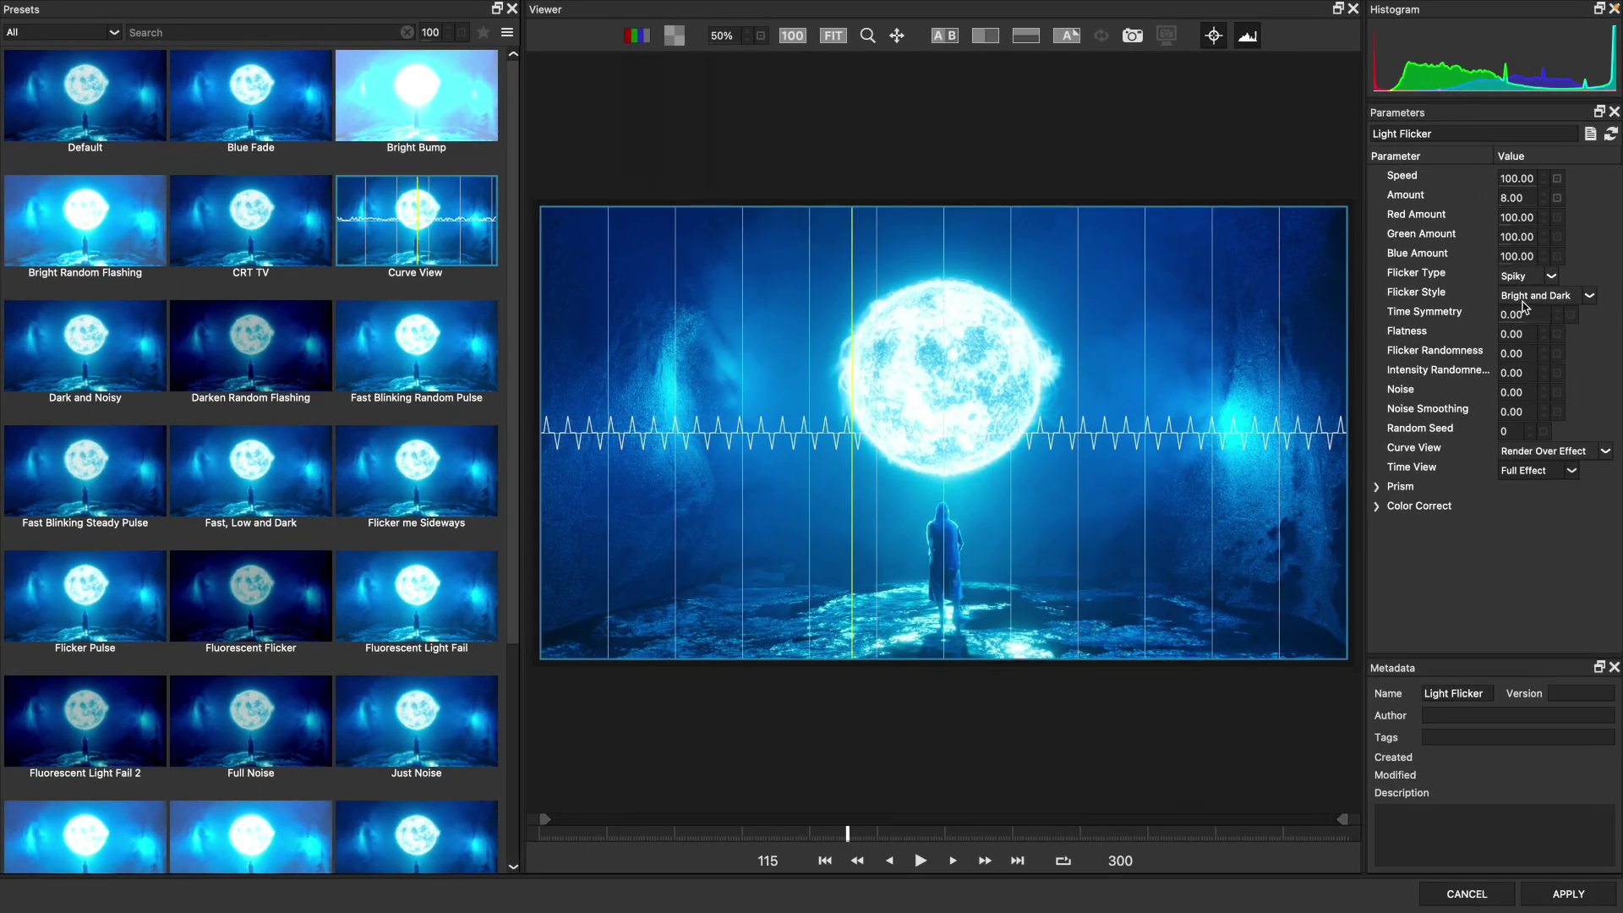
left_click(924, 859)
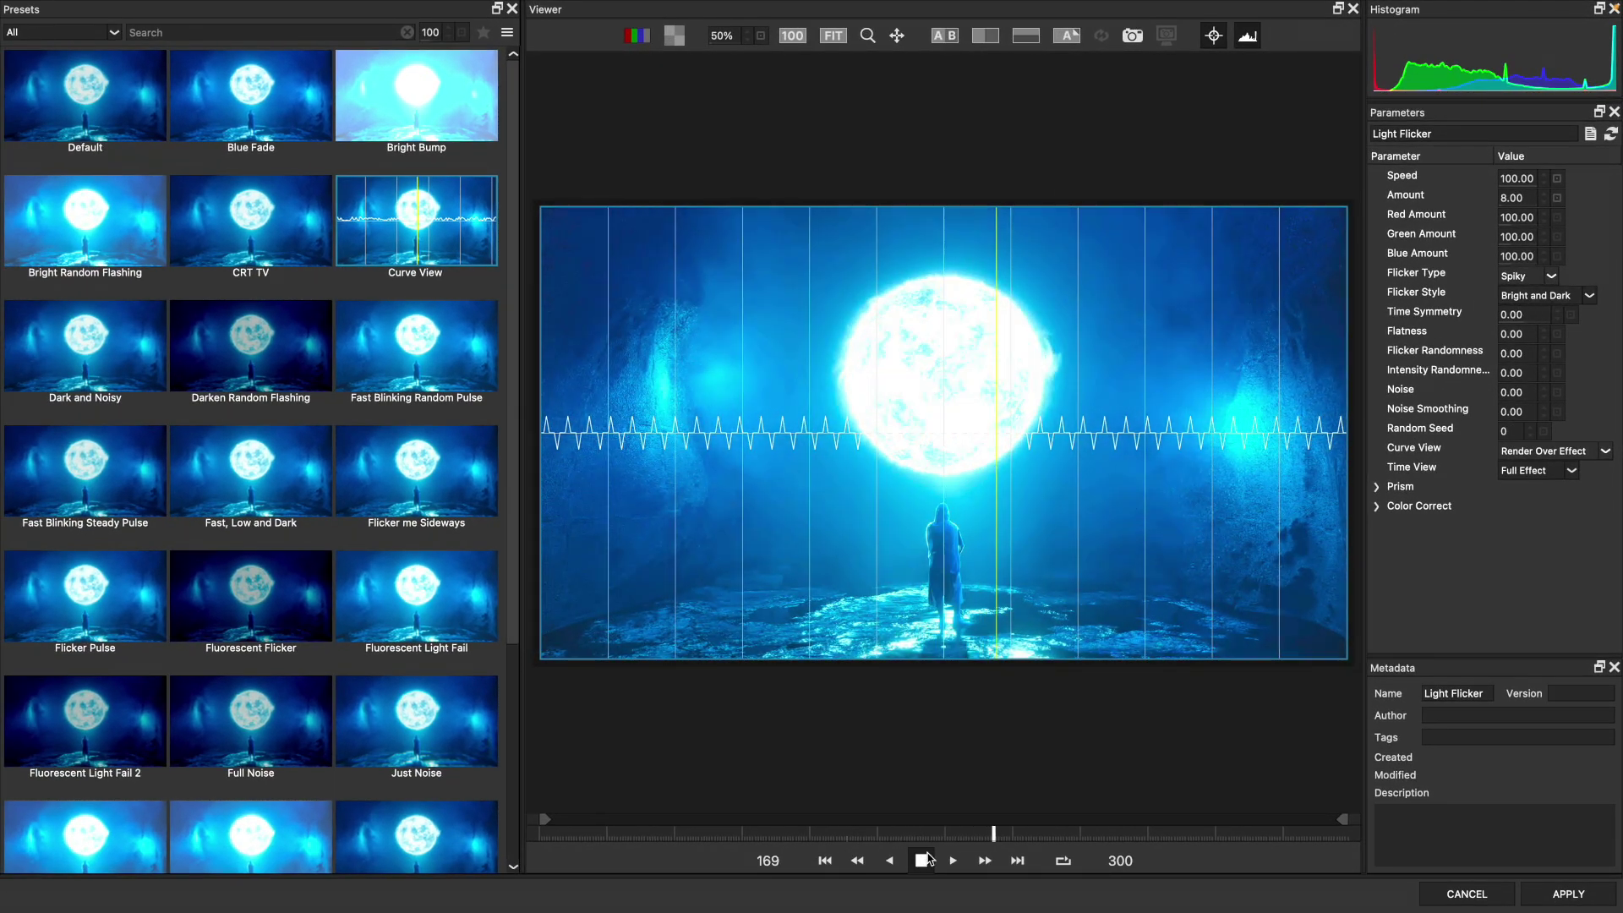
left_click(926, 859)
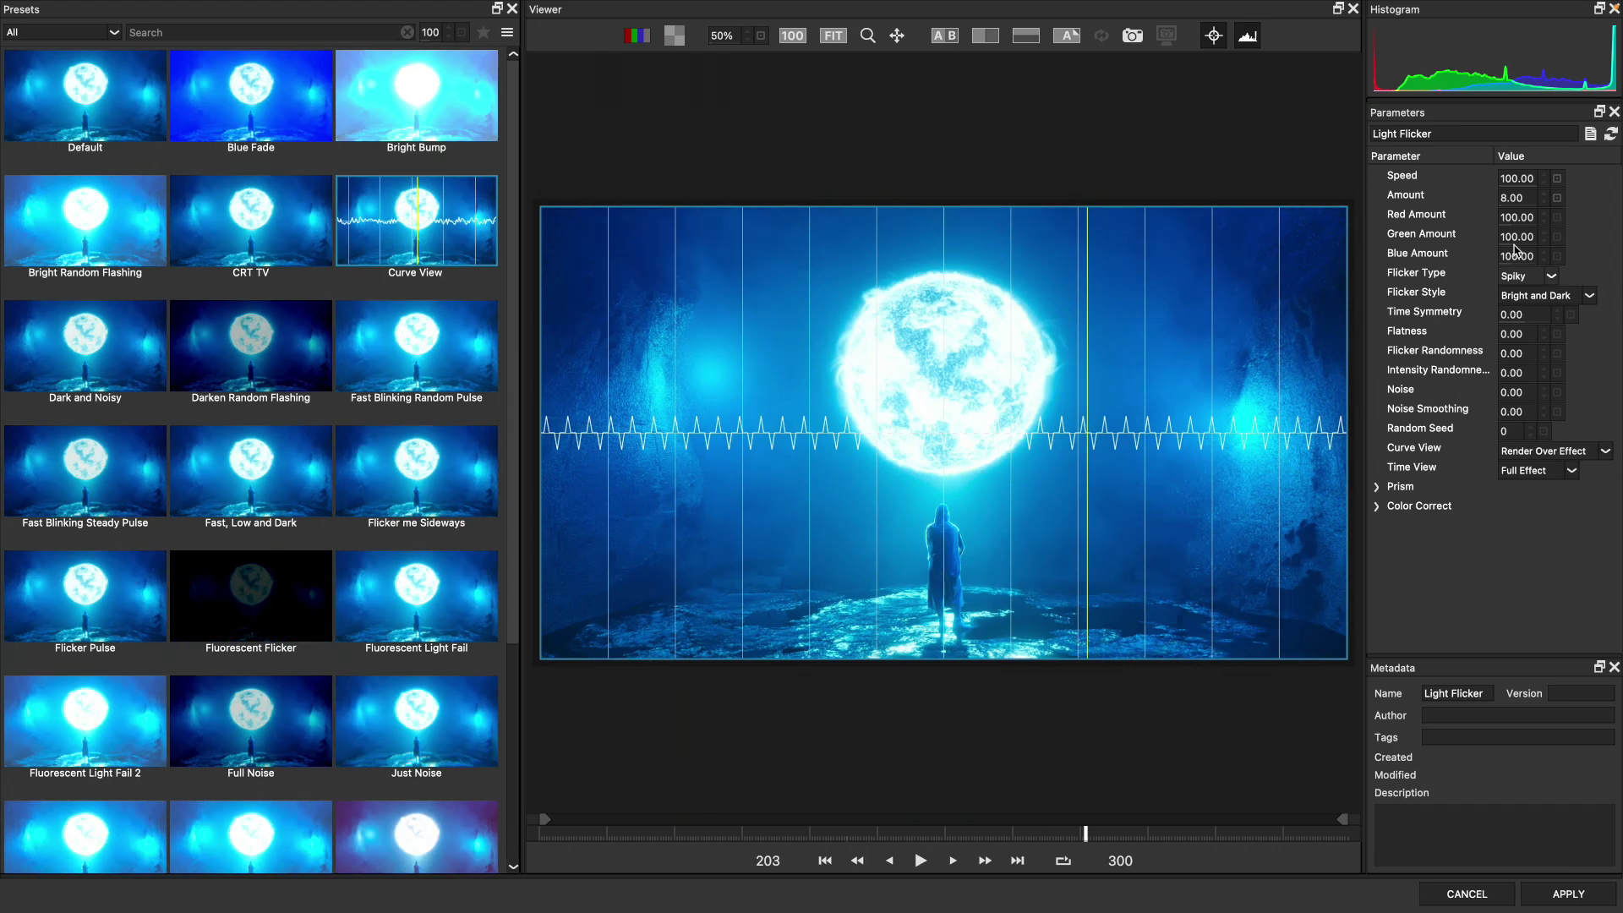
Step: Enter Amount 100 and Speed 20 with the keypad popups
left_click(1520, 200)
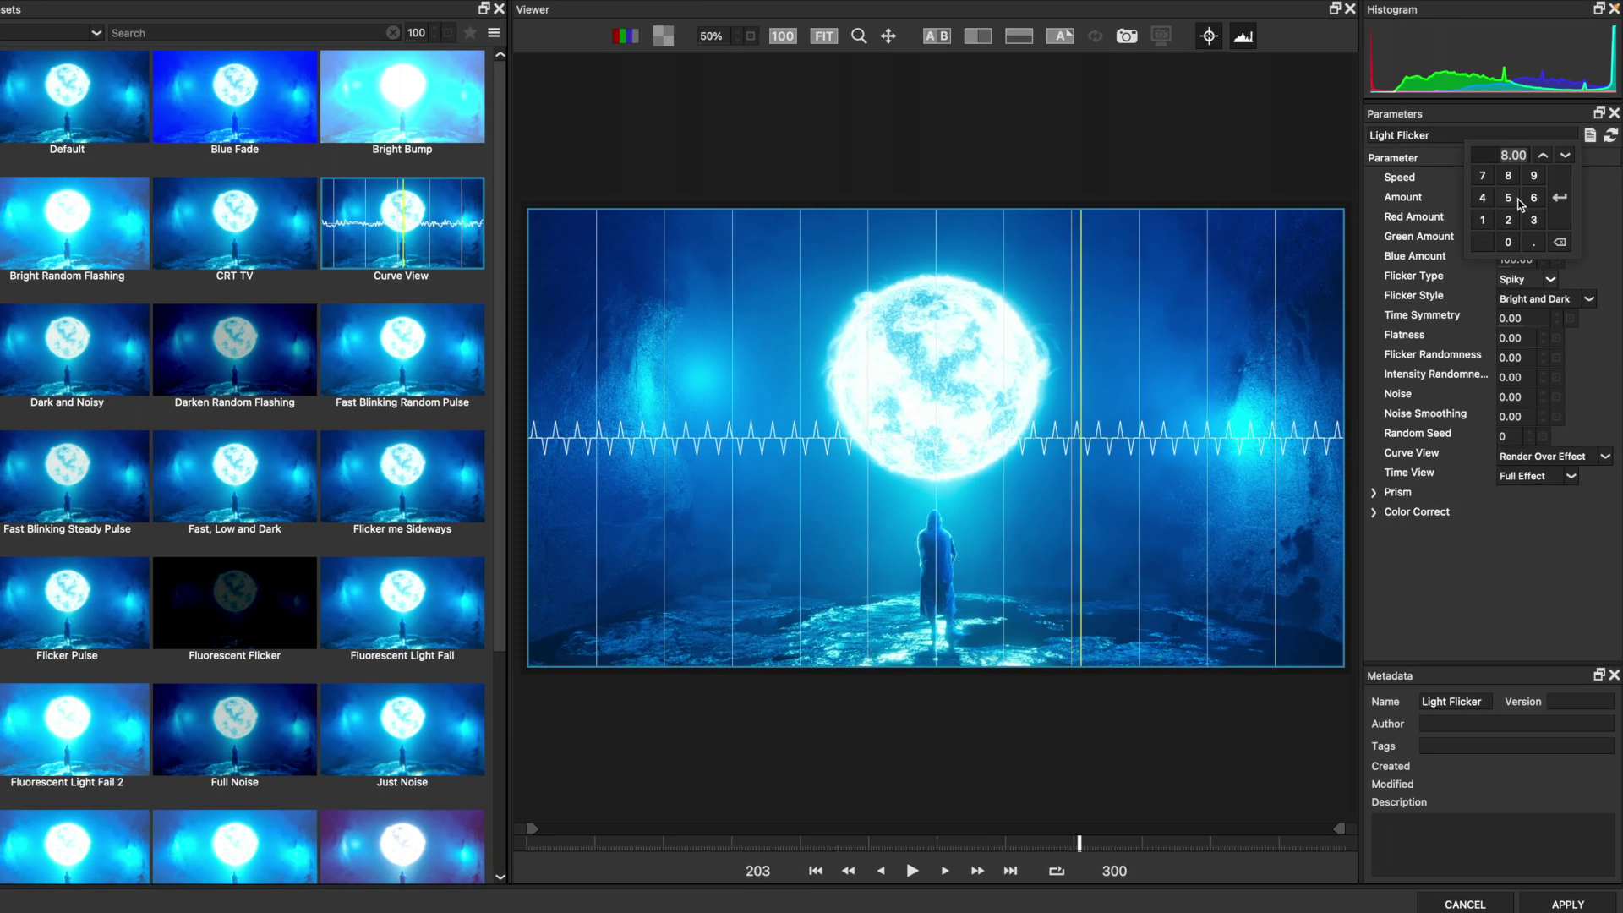
left_click(1482, 220)
left_click(1510, 242)
left_click(1512, 242)
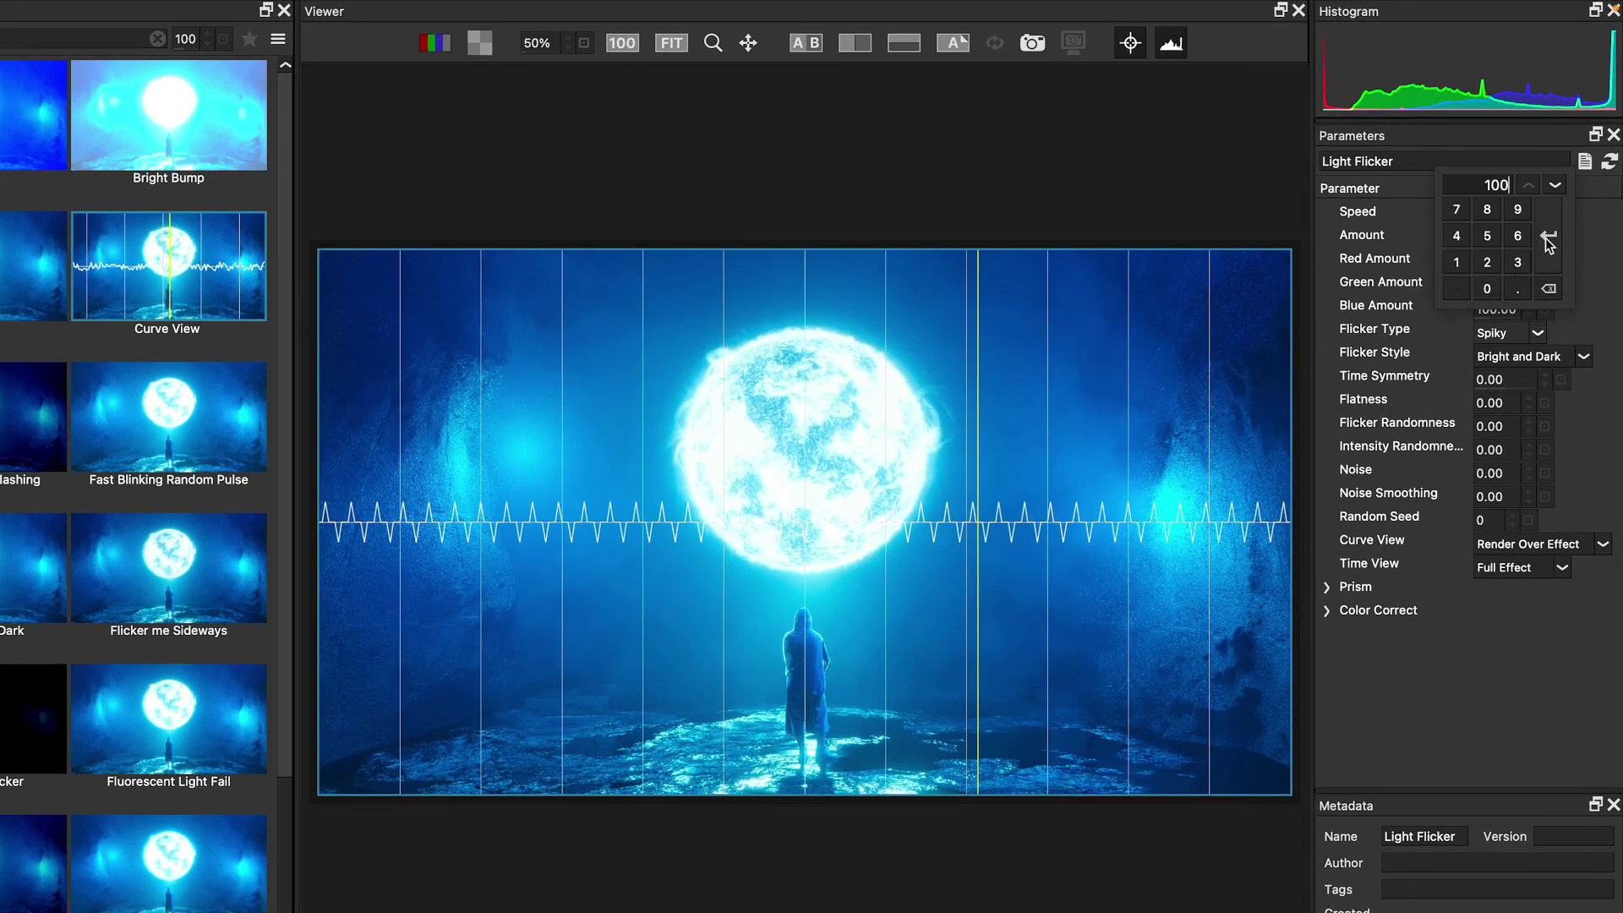
left_click(1549, 239)
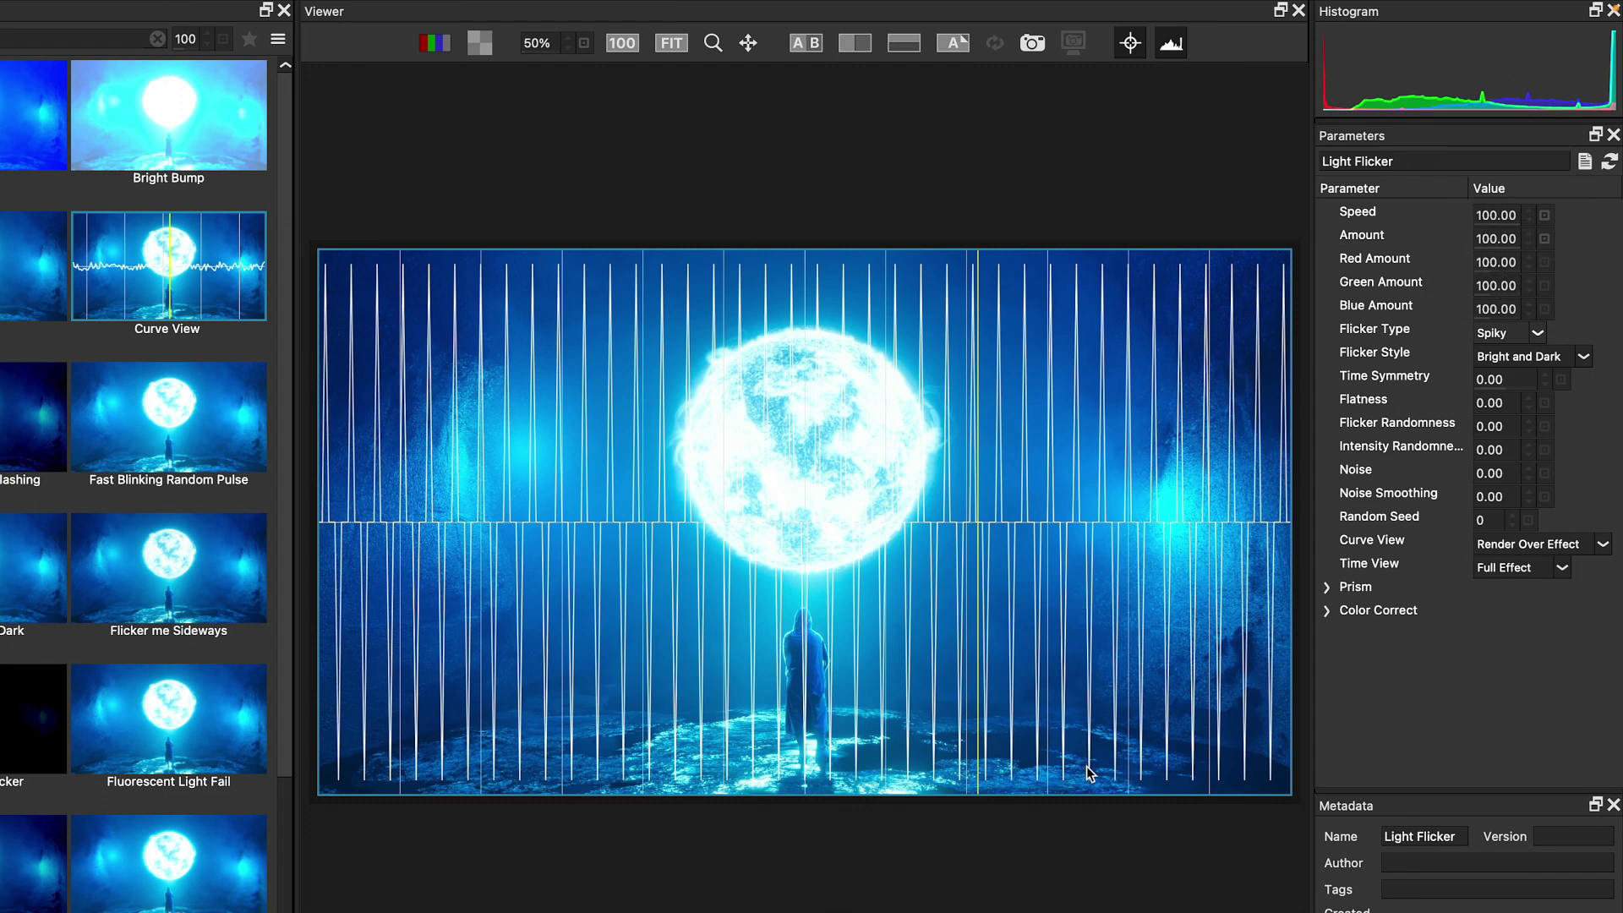
left_click(1485, 214)
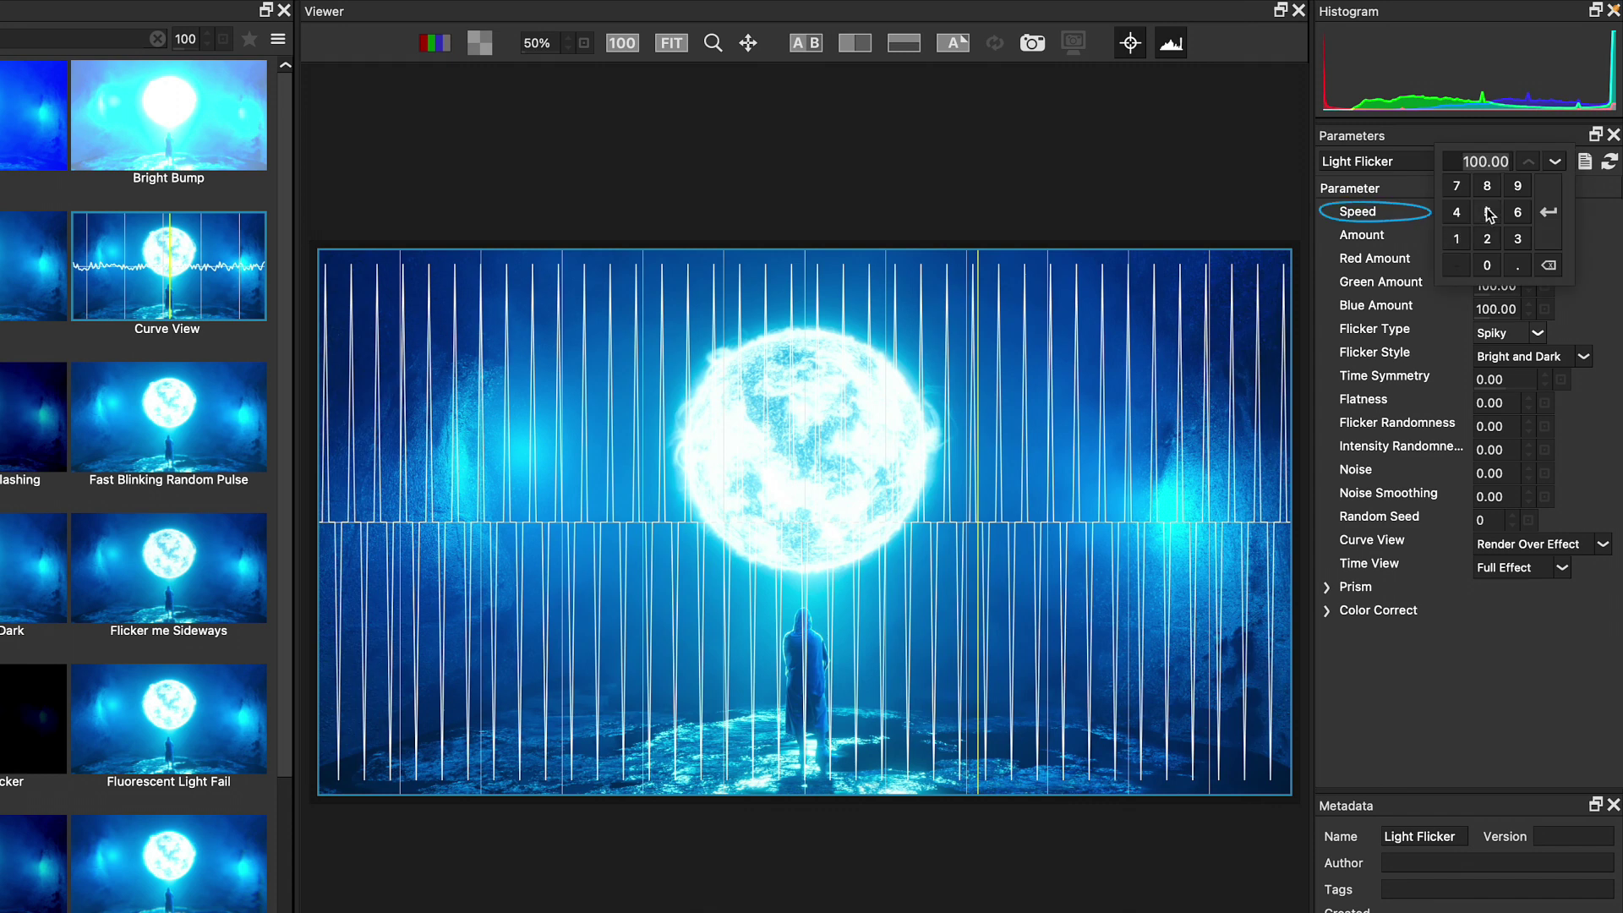
left_click(1487, 239)
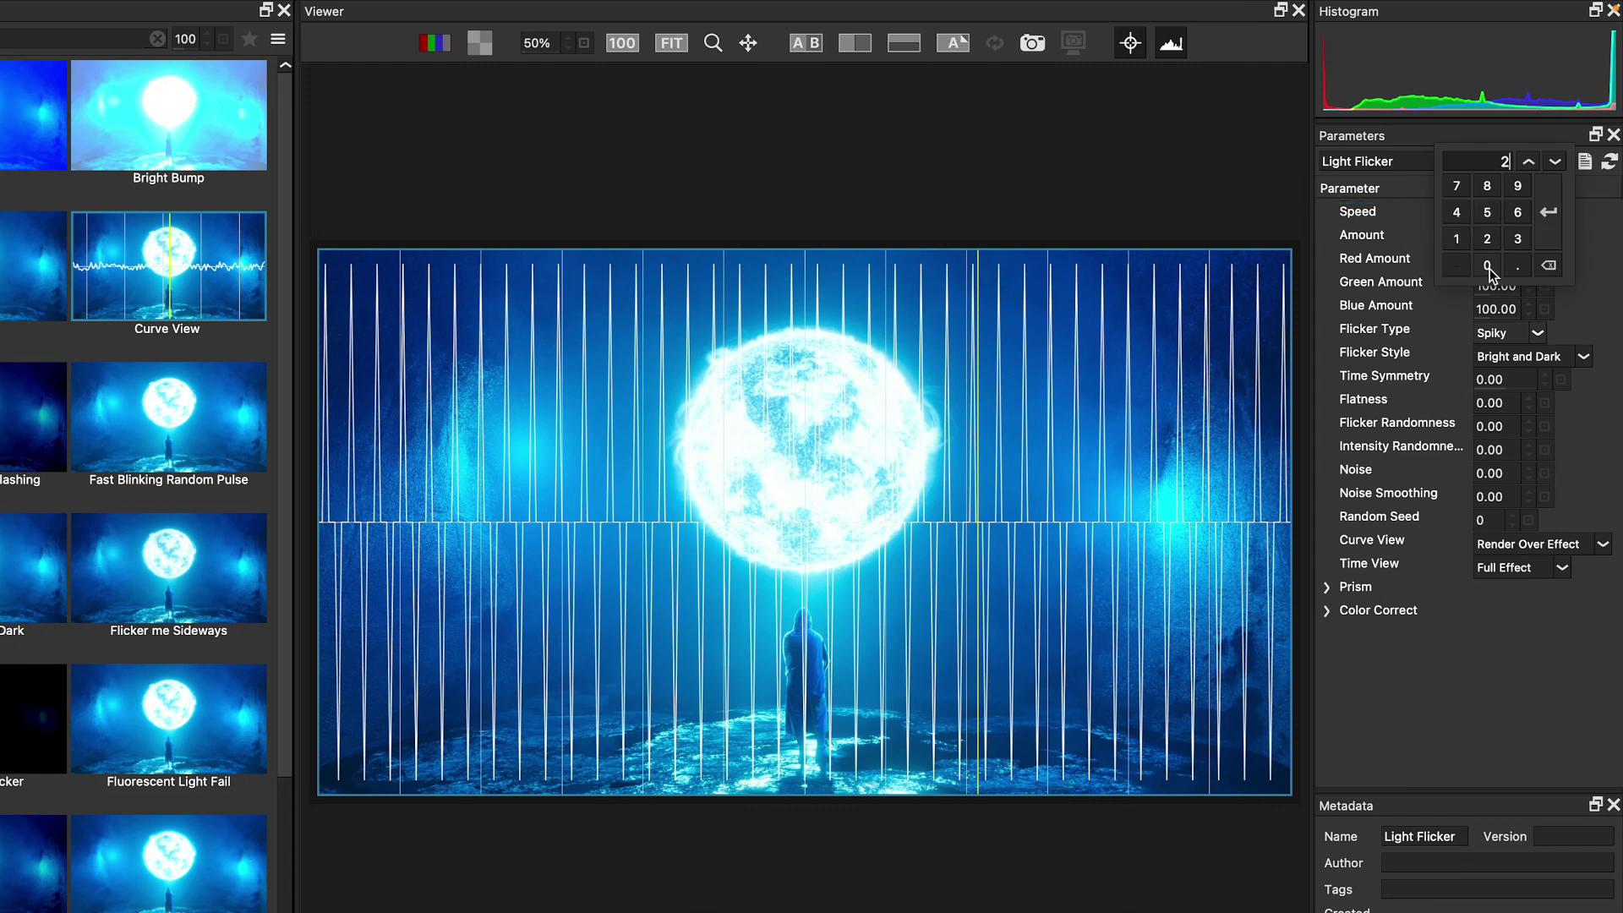
left_click(1542, 228)
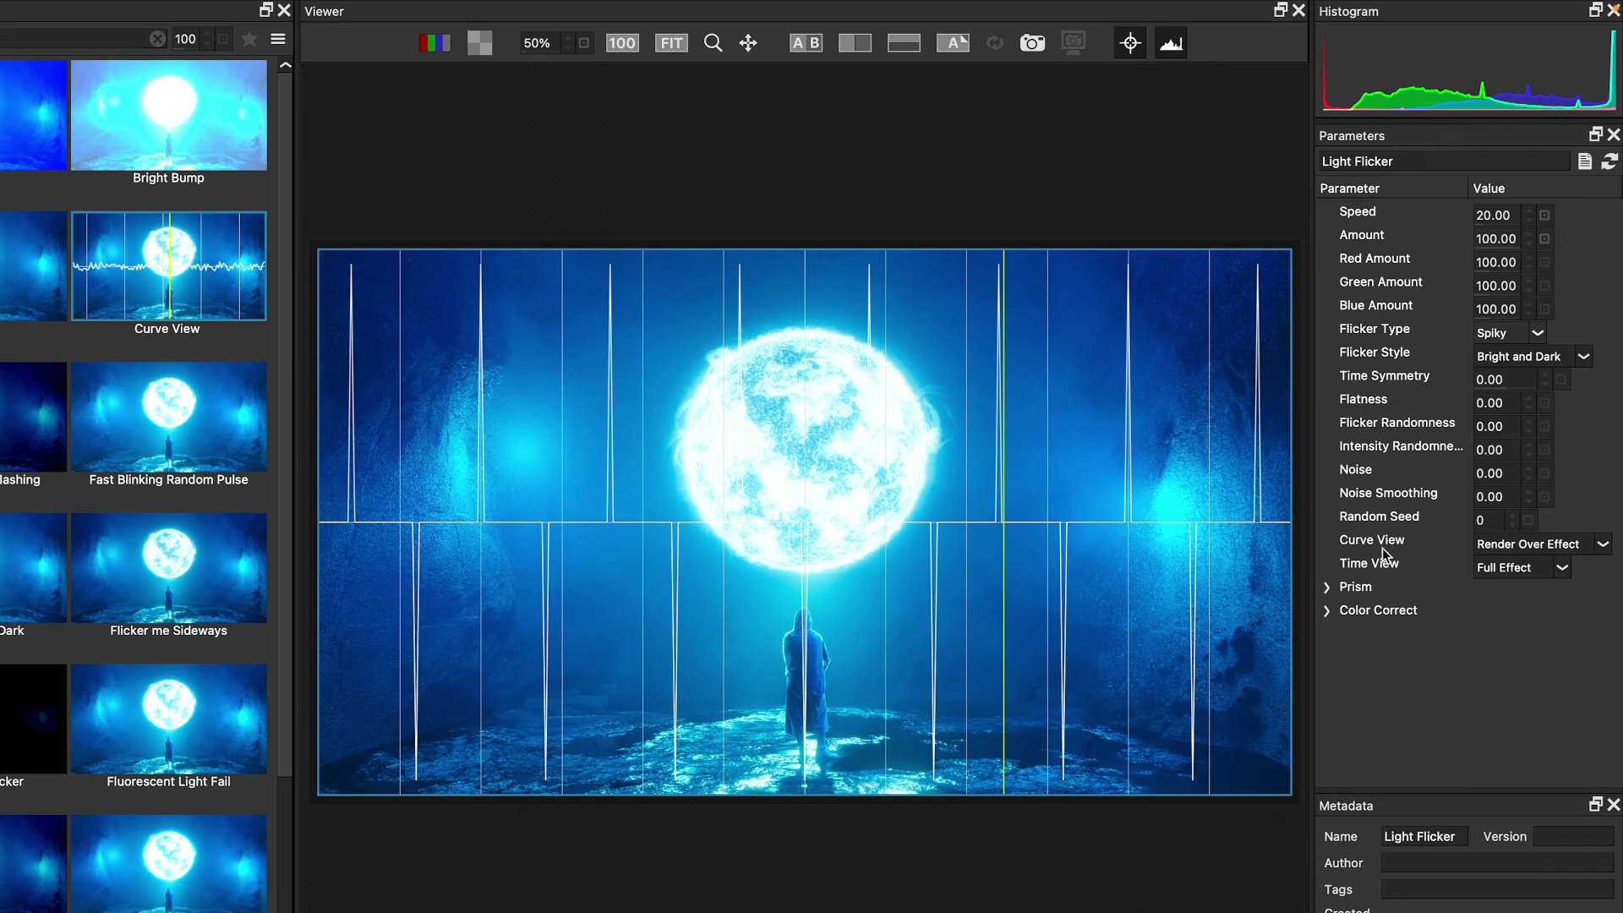
Step: Try Time View at 5 Seconds, then return it to Full Effect
left_click(1494, 573)
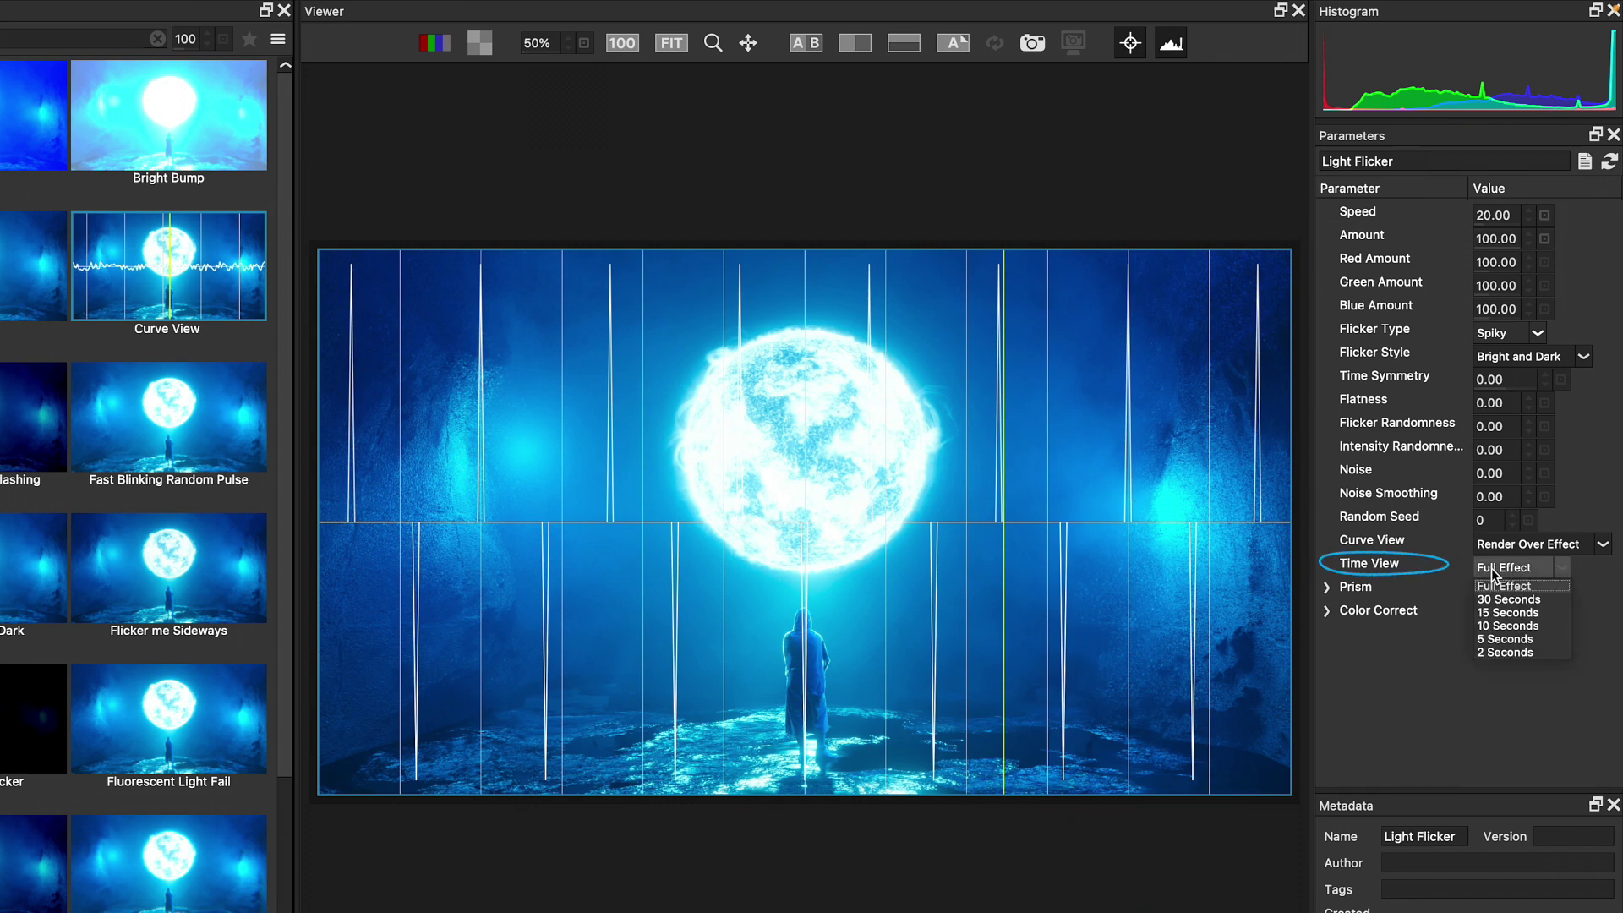
left_click(1497, 640)
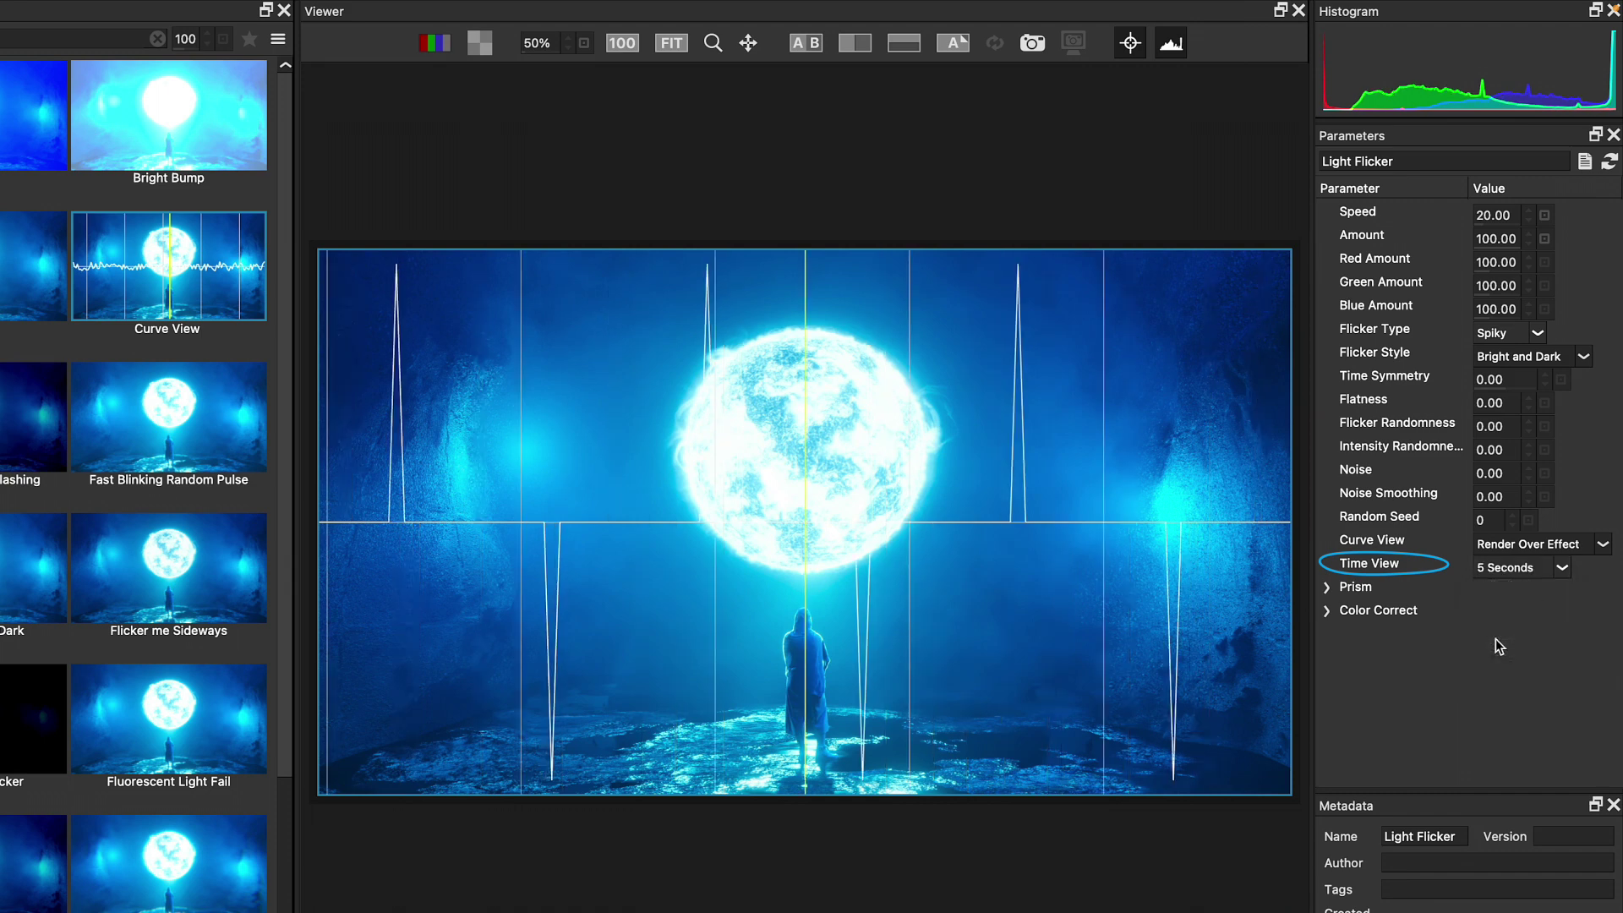
left_click(1522, 567)
left_click(1518, 586)
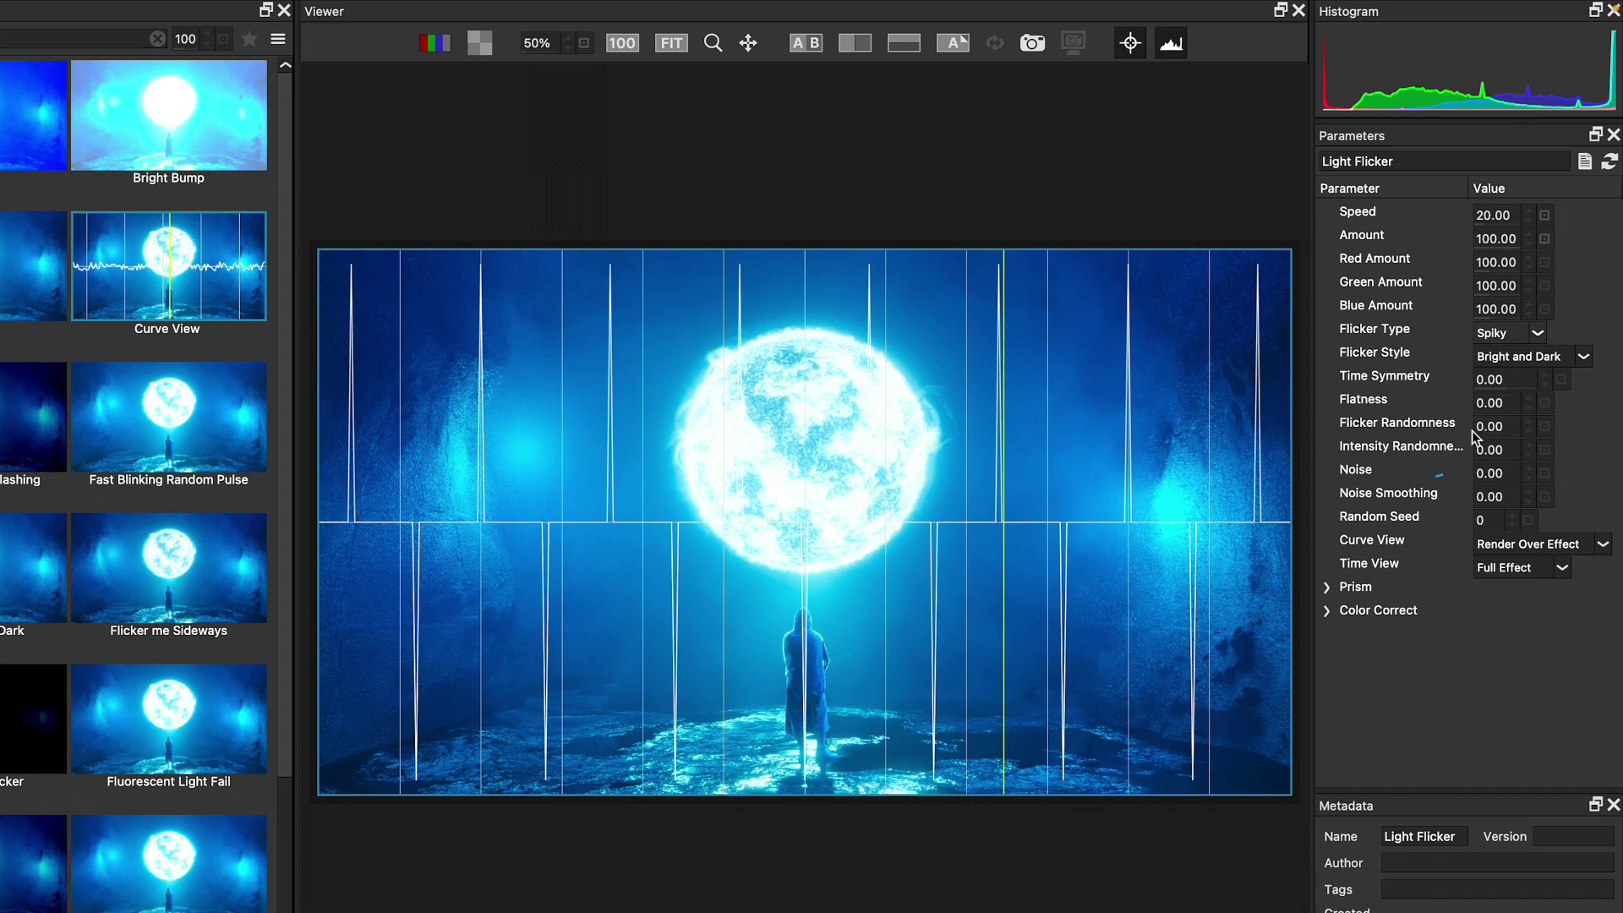
Step: Set Noise to 30, then drag it up to 58
double_click(1490, 473)
type("30")
key("Return")
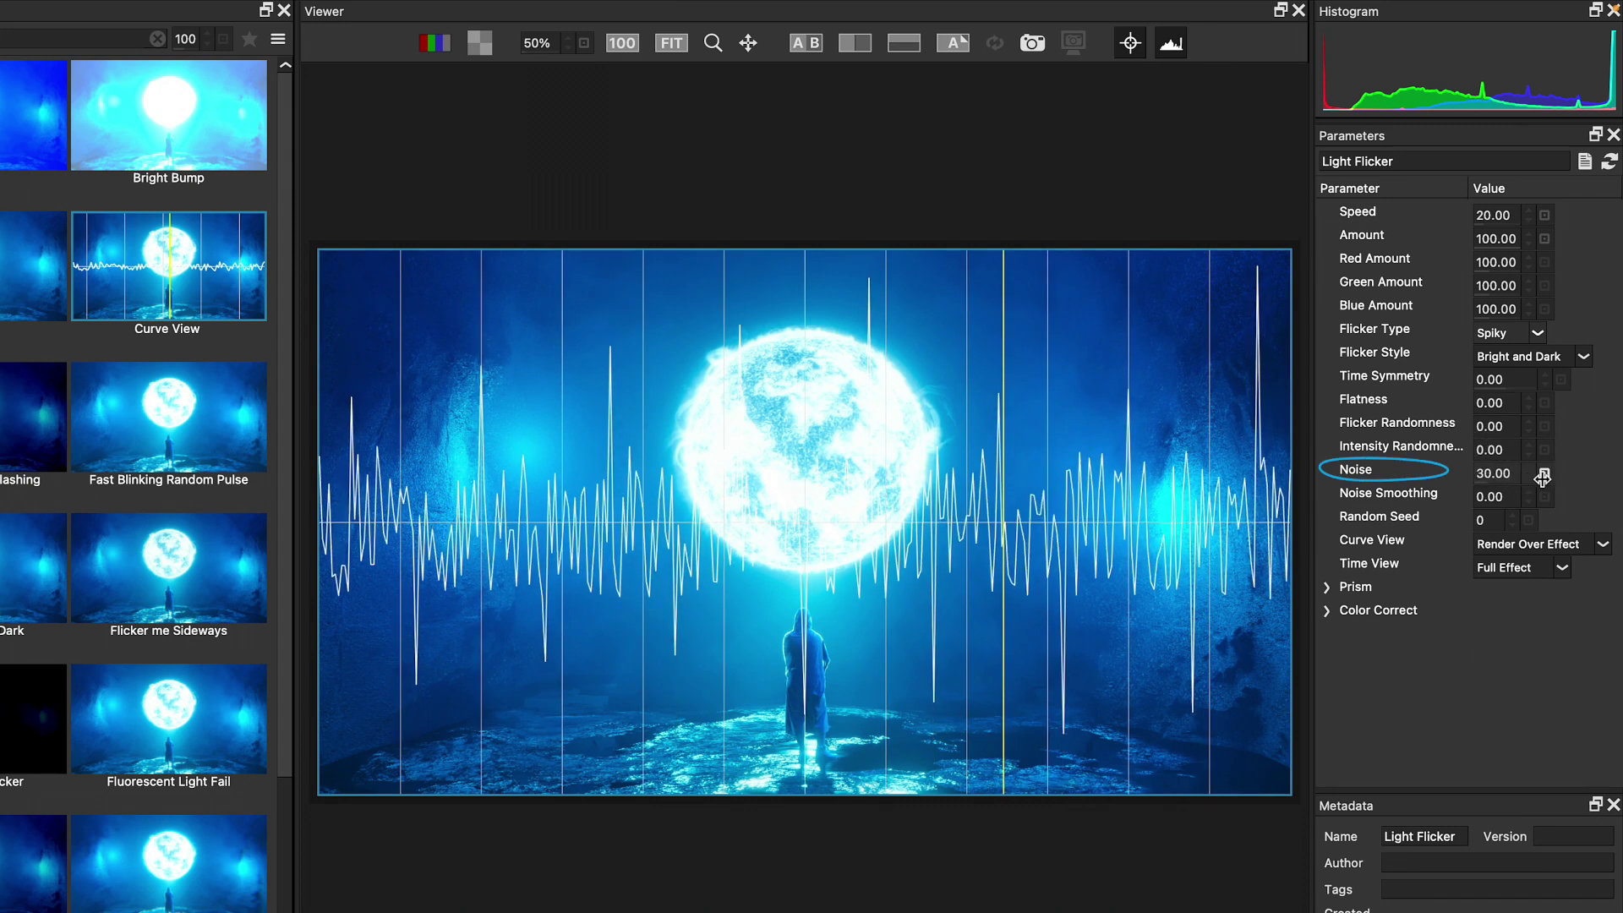
left_click_drag(1543, 479, 1570, 479)
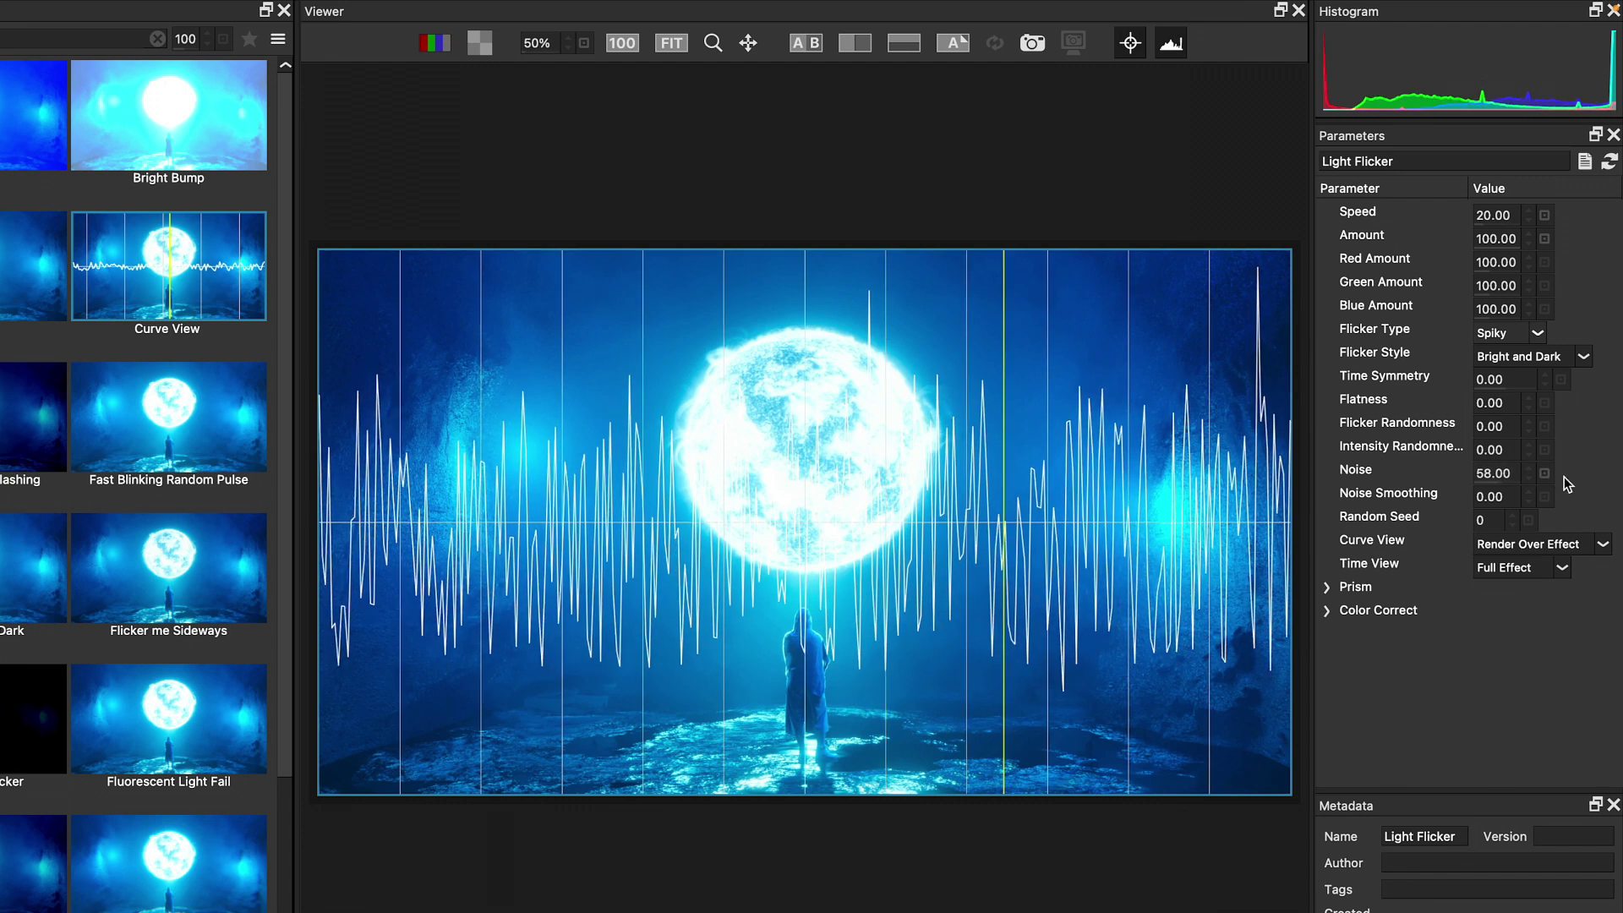
Step: Set Speed to 80 and Amount to 8 via the keypad, then play the preview
left_click(1490, 215)
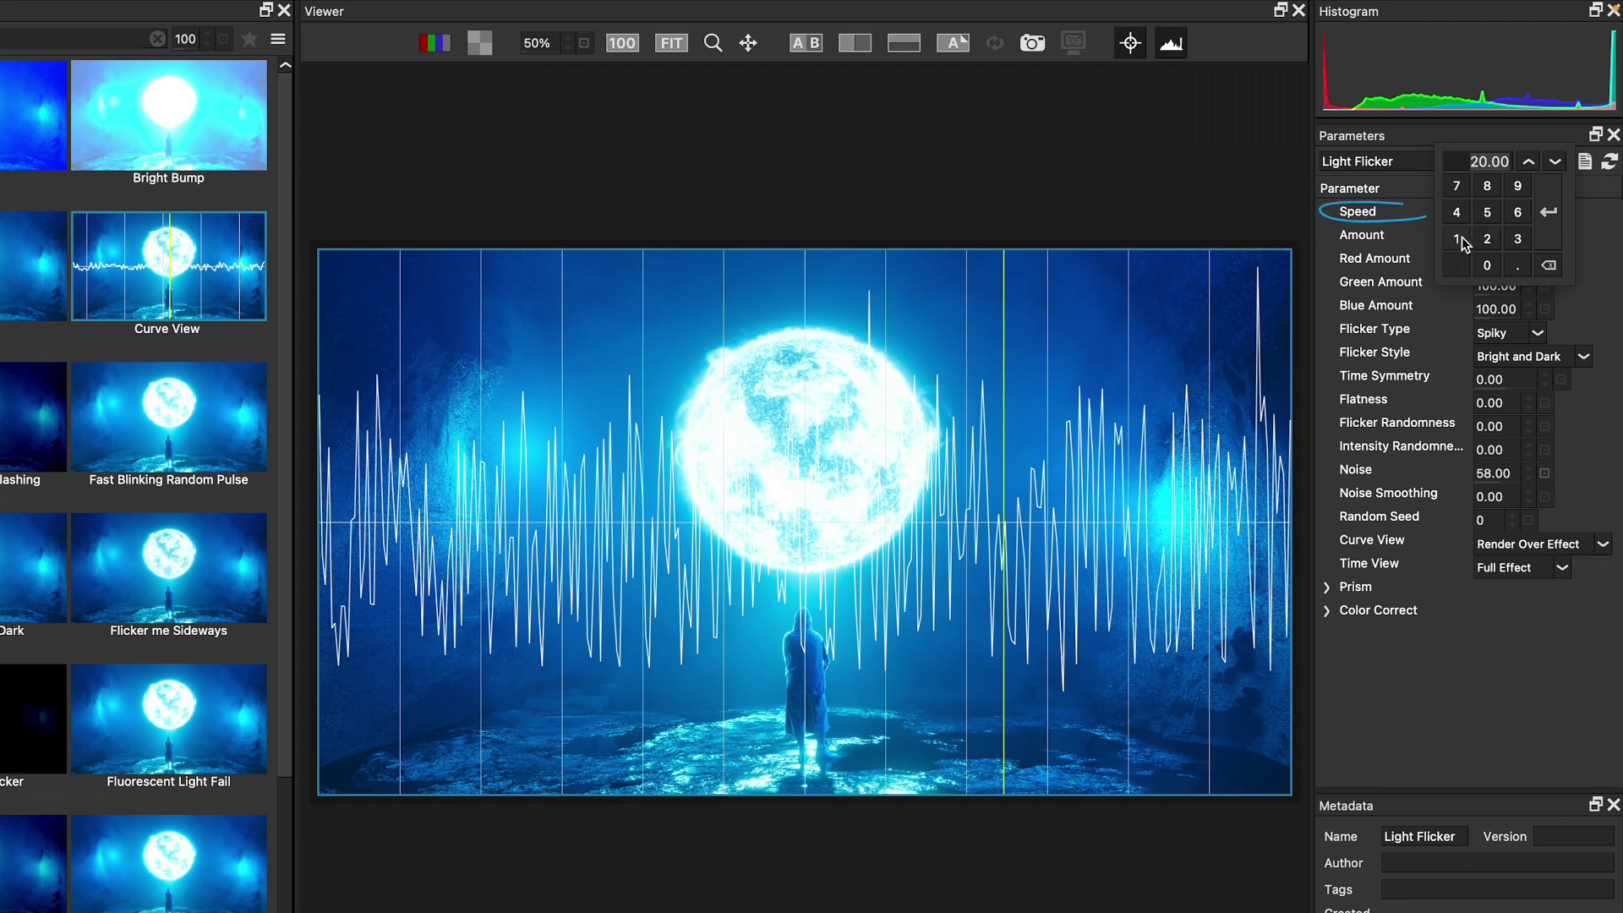
left_click(1487, 188)
left_click(1548, 221)
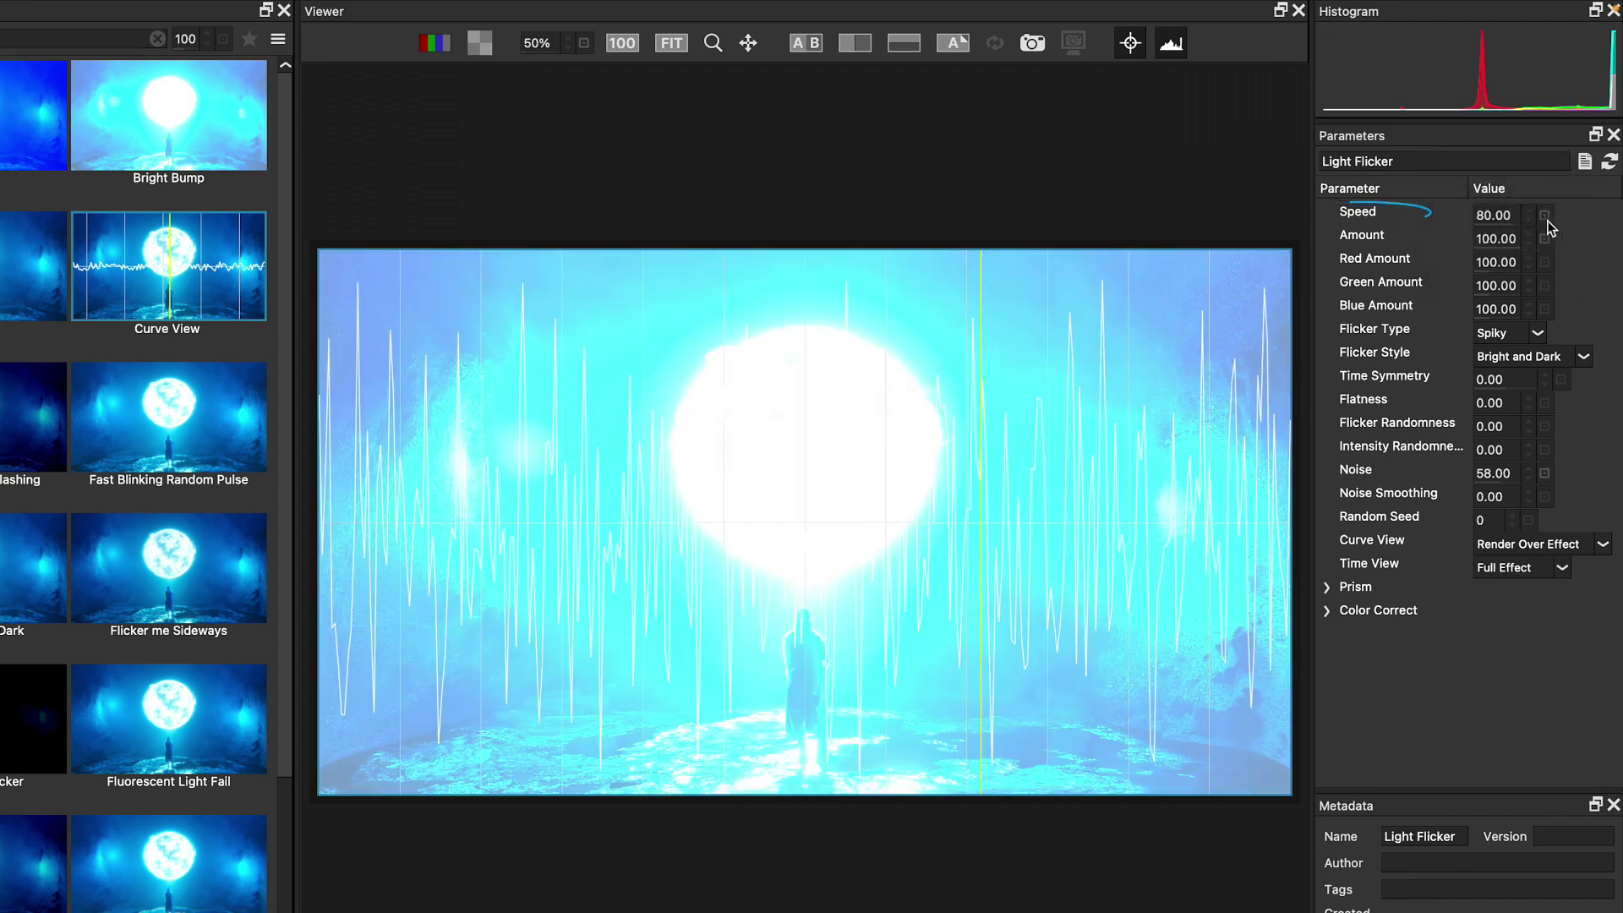
left_click(1494, 241)
left_click(1487, 210)
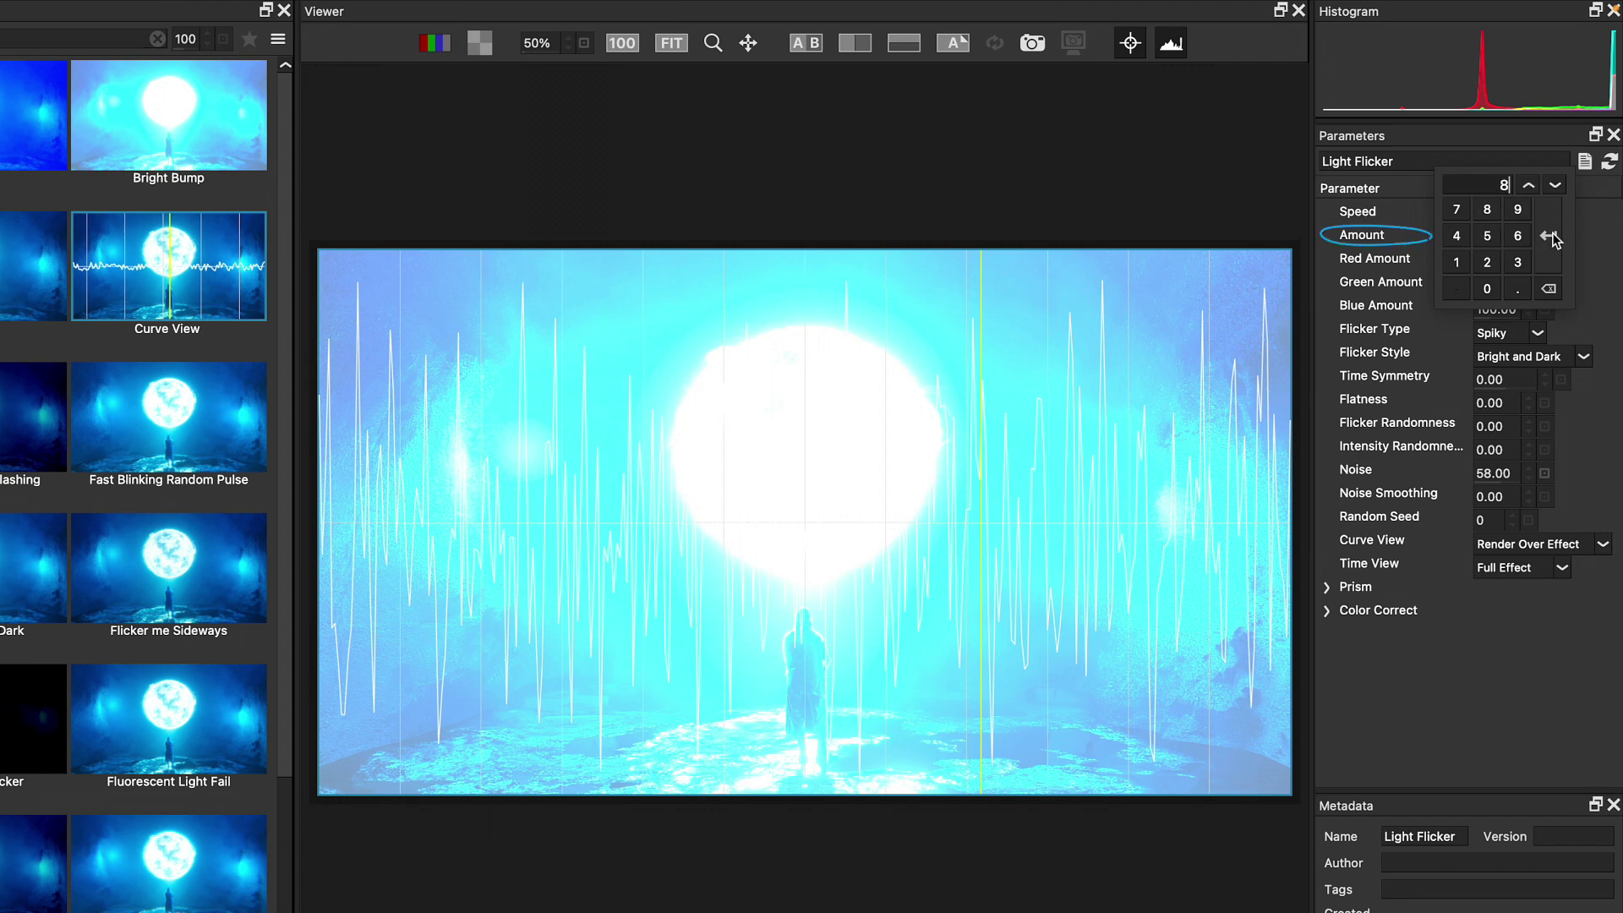
left_click(1548, 236)
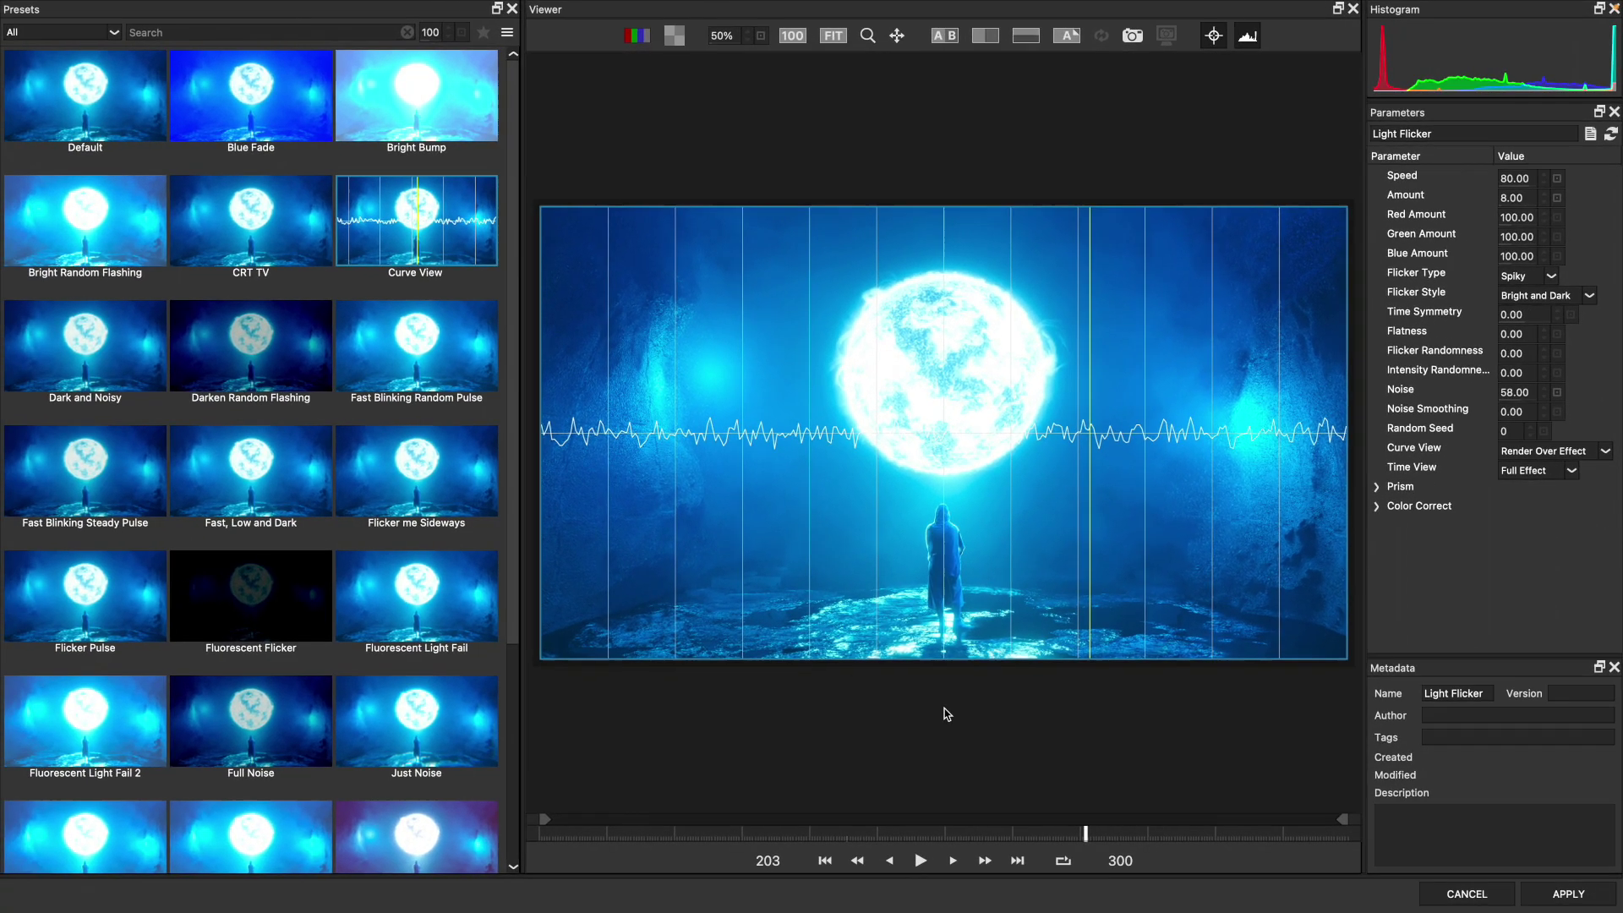
left_click(920, 860)
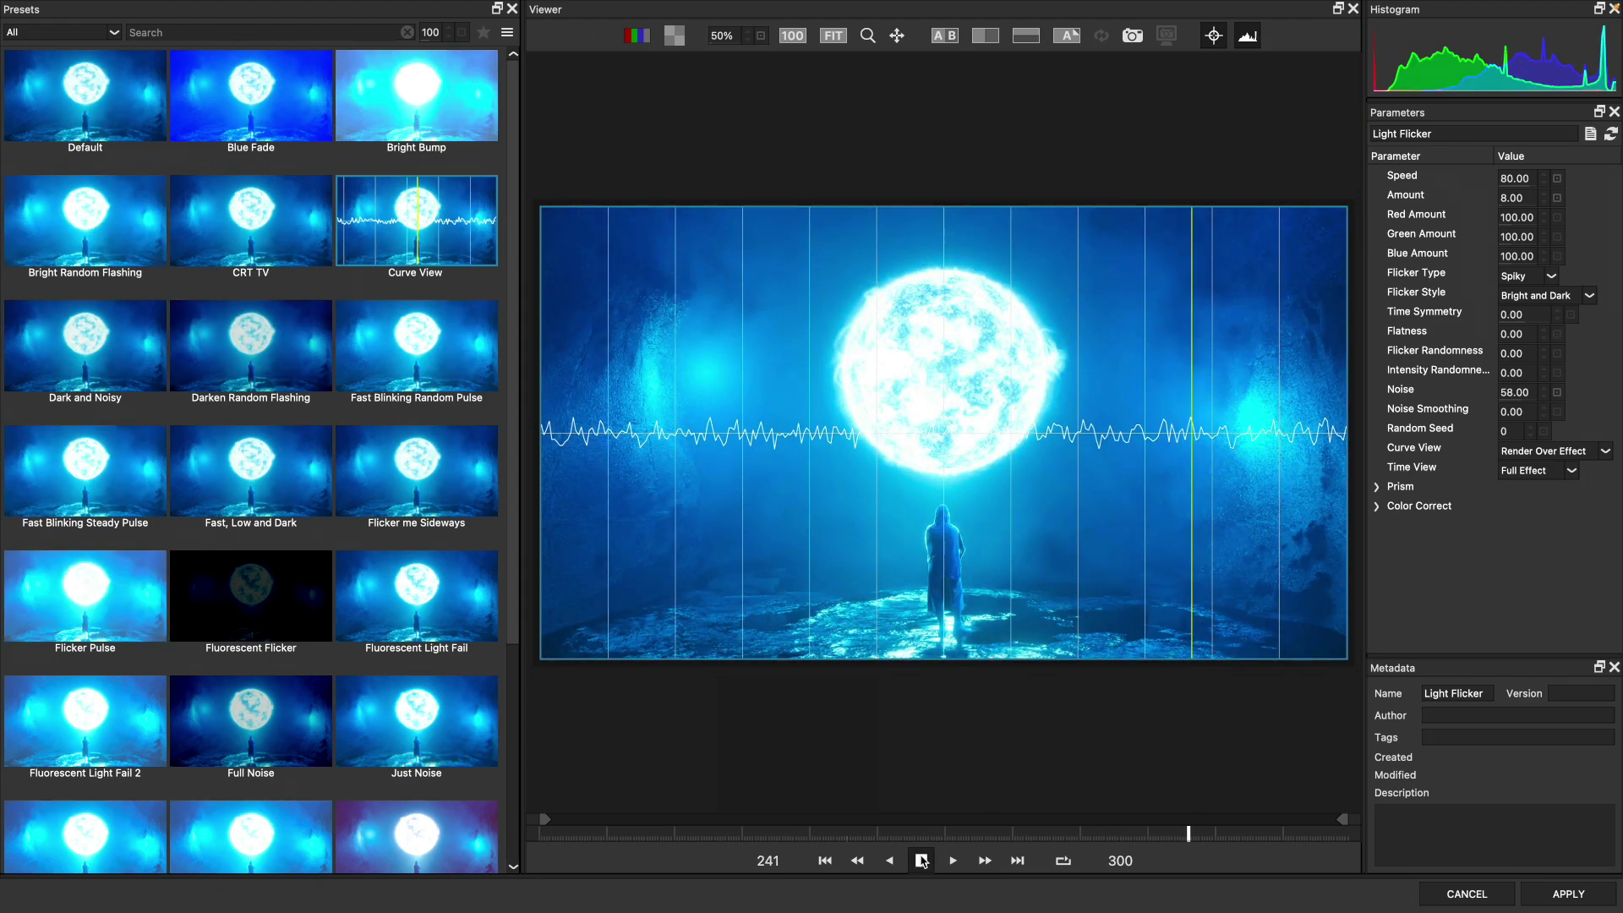
Step: Stop playback and scrub Random Seed to 71, Flicker Randomness to 24, Intensity Randomness to 82
left_click(1301, 446)
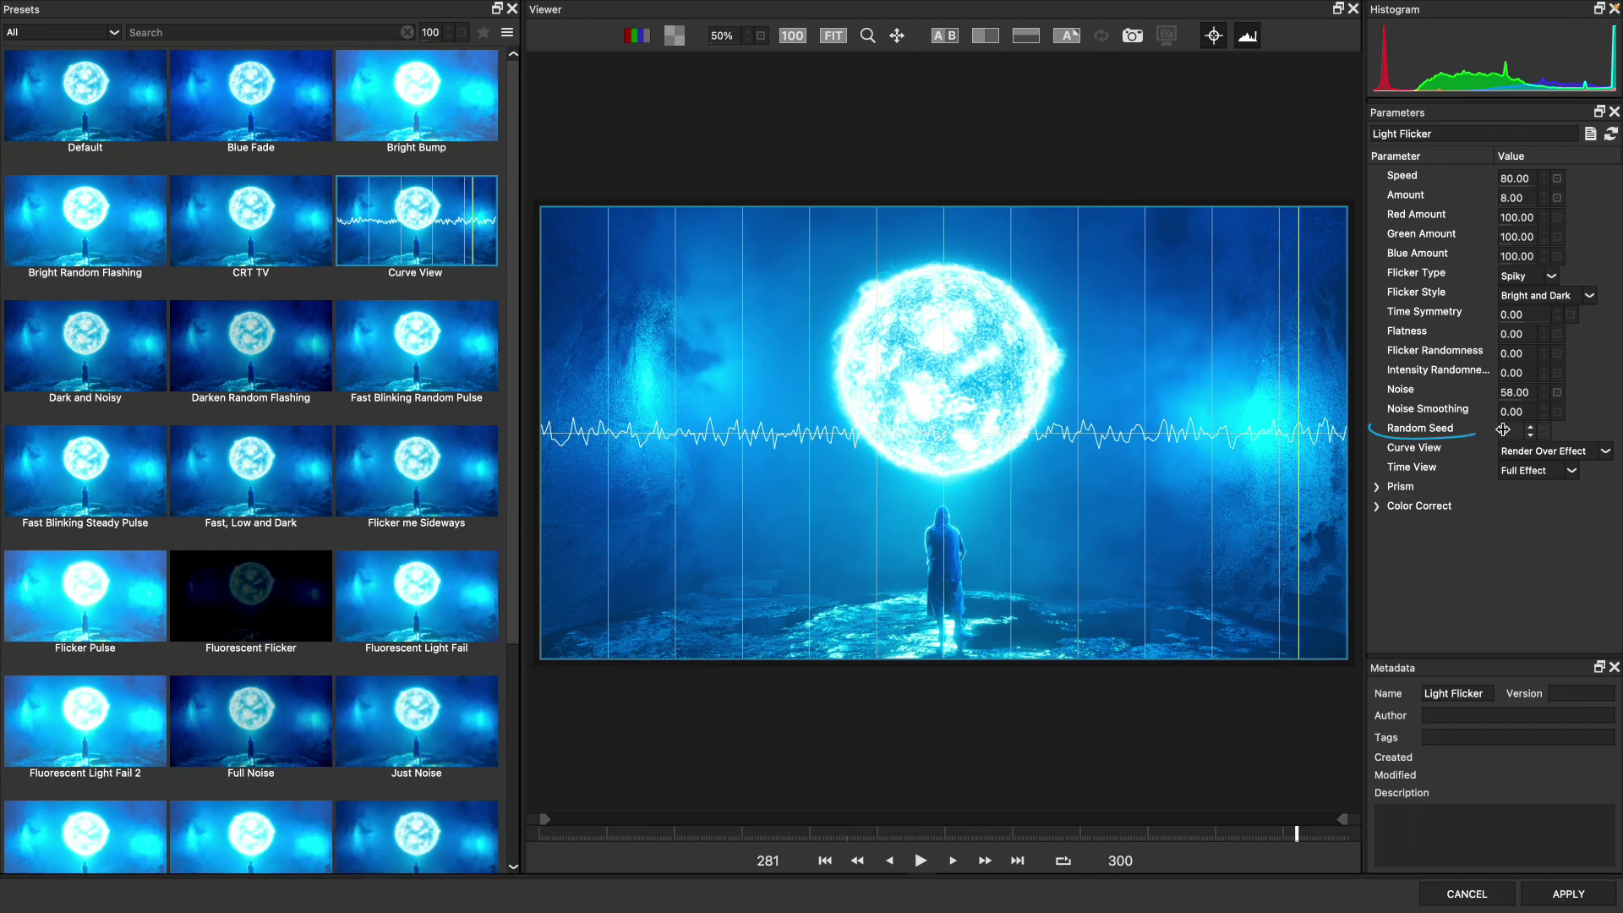
left_click_drag(1504, 429, 1462, 427)
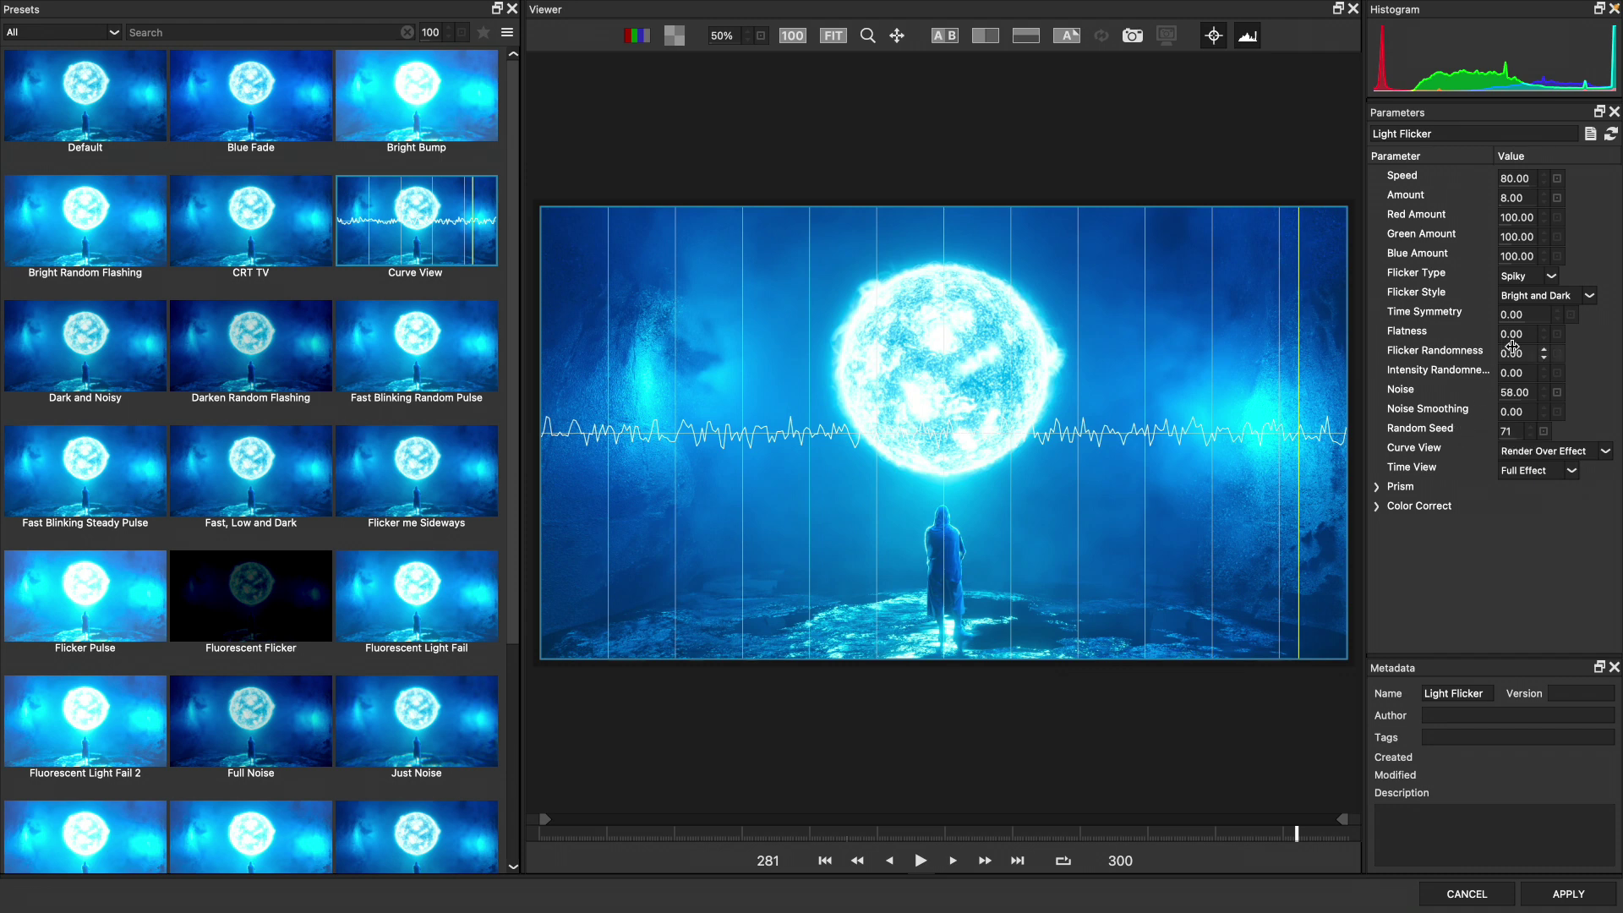
left_click_drag(1505, 354, 1599, 383)
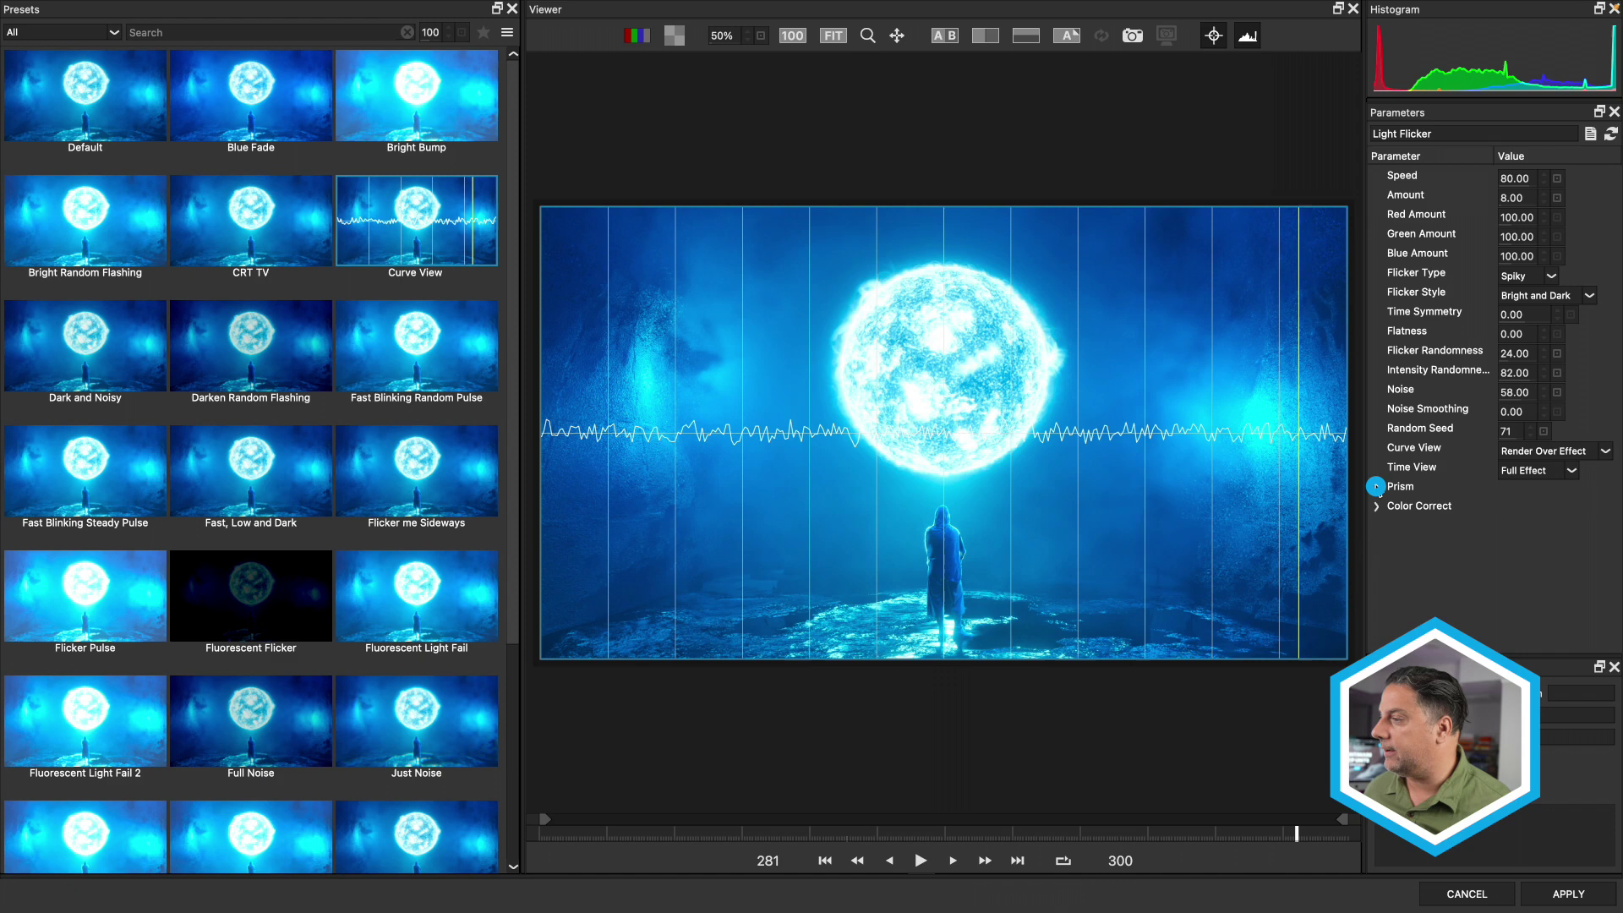
Step: Expand Prism and tick Enable, then set Curve View to Off
left_click(1377, 487)
left_click(1506, 508)
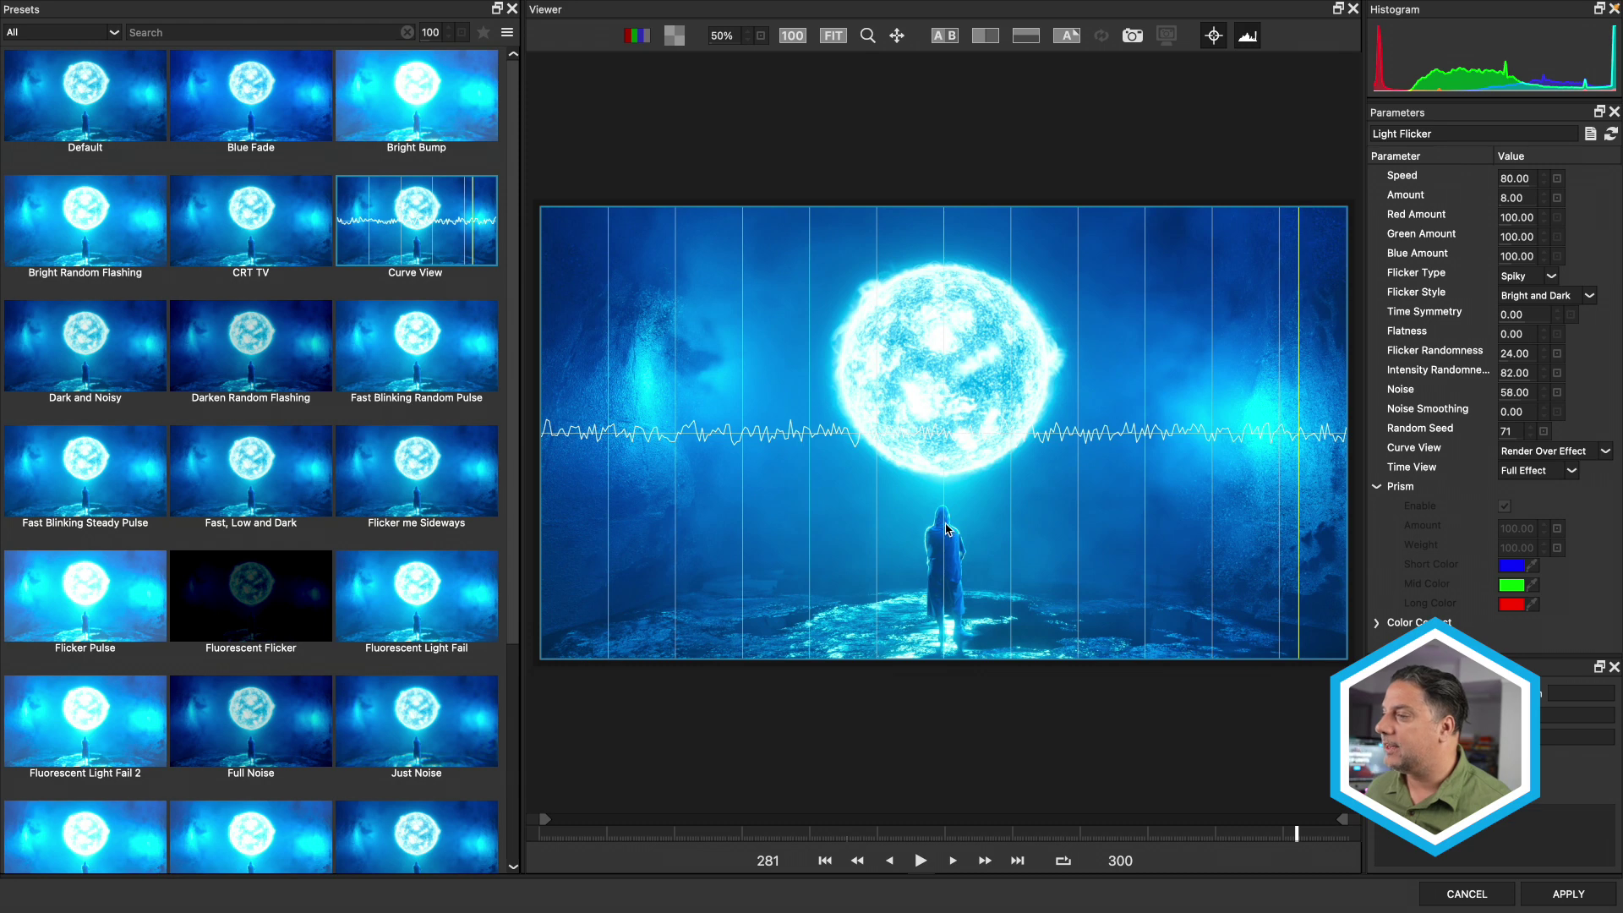
left_click(1570, 454)
left_click(1533, 469)
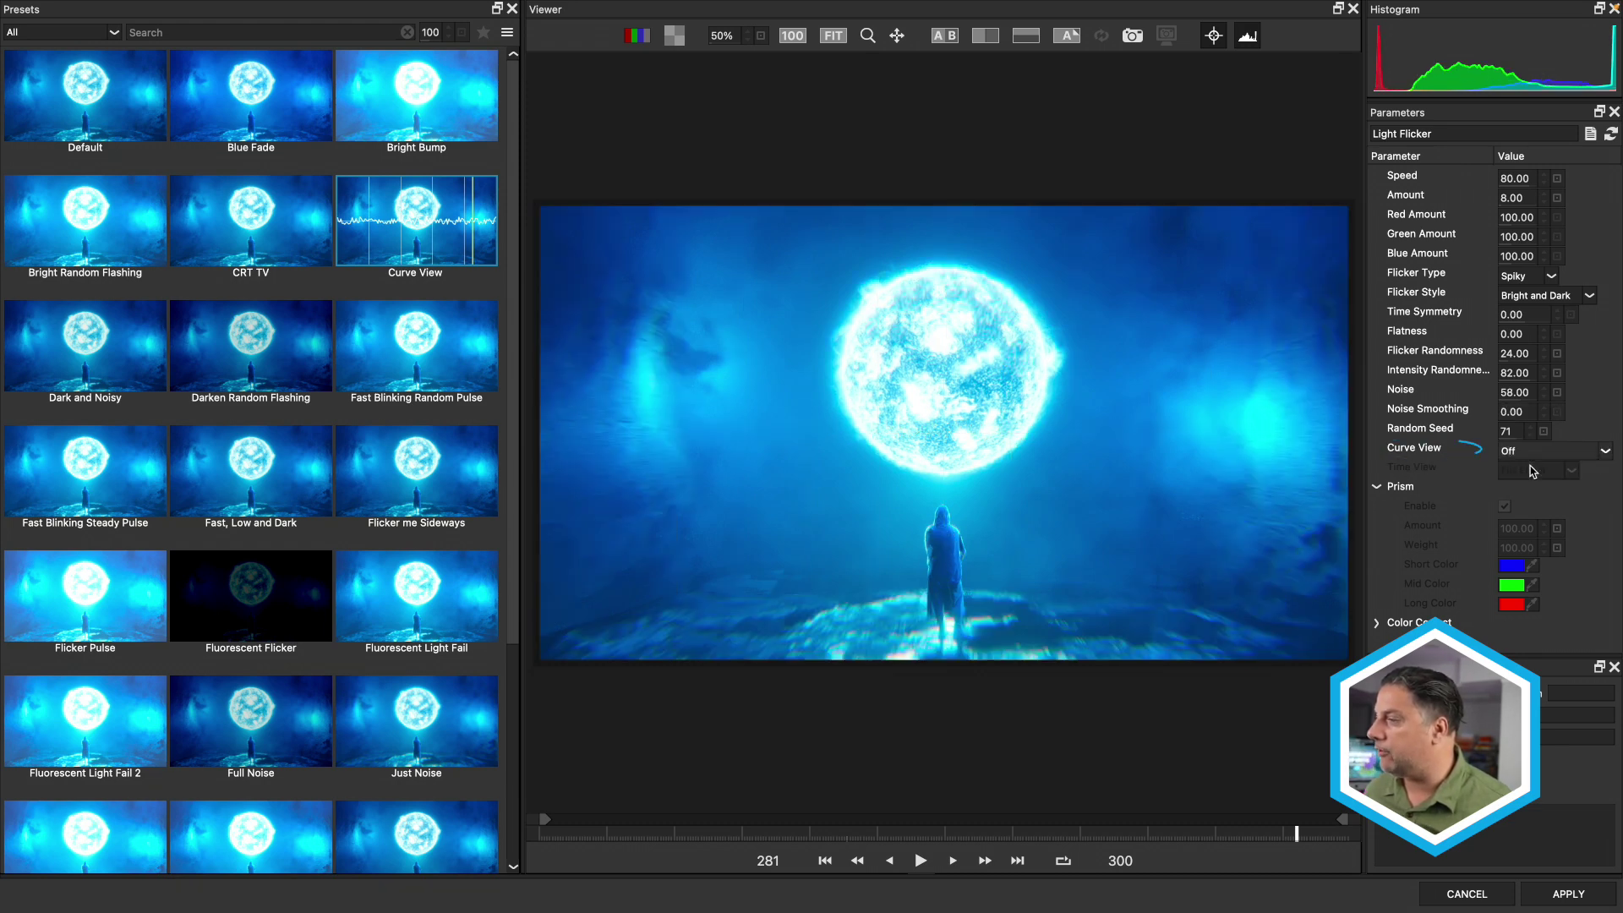
Step: Apply the FX Editor settings and lower the Prism Amount to 64 in the inspector
left_click(1565, 893)
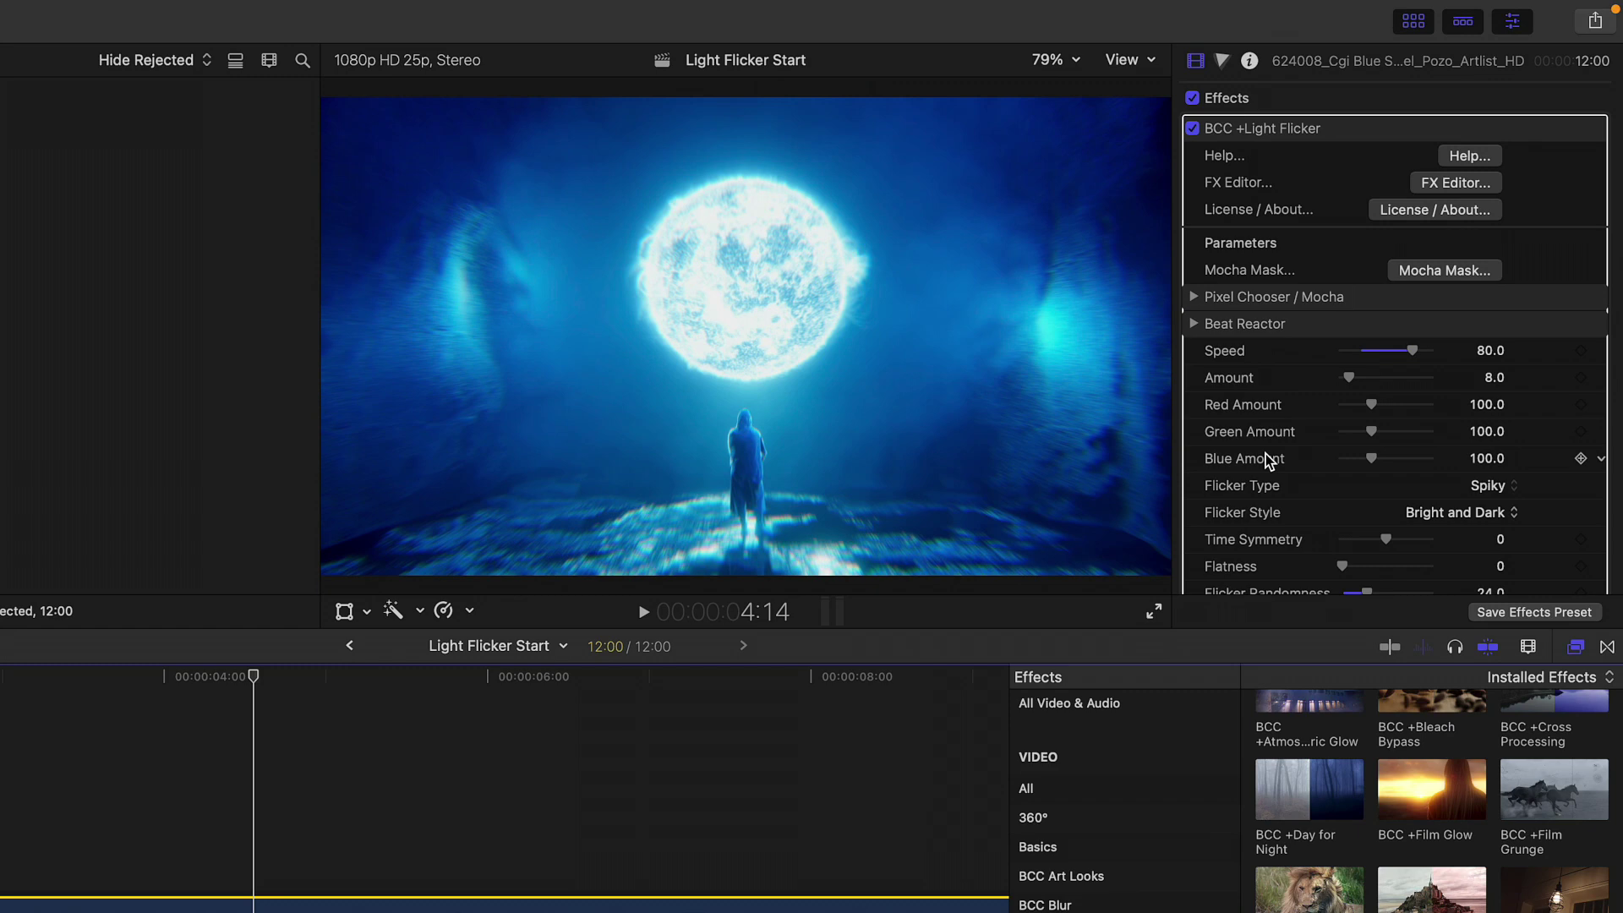
scroll(1258, 471, "down", 10)
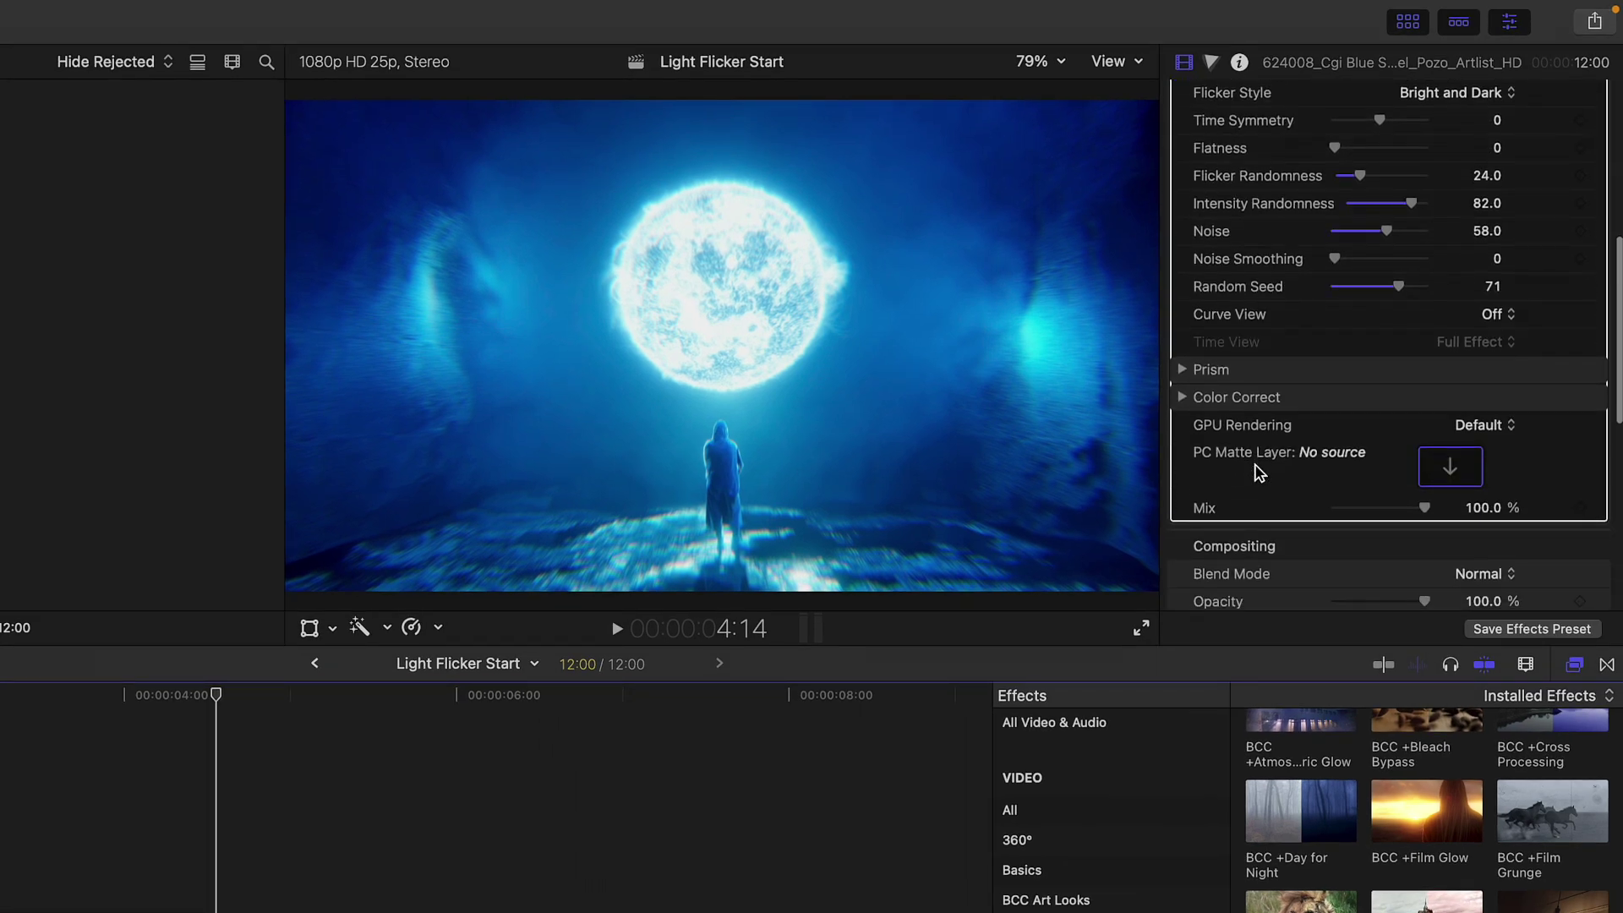
left_click(1182, 370)
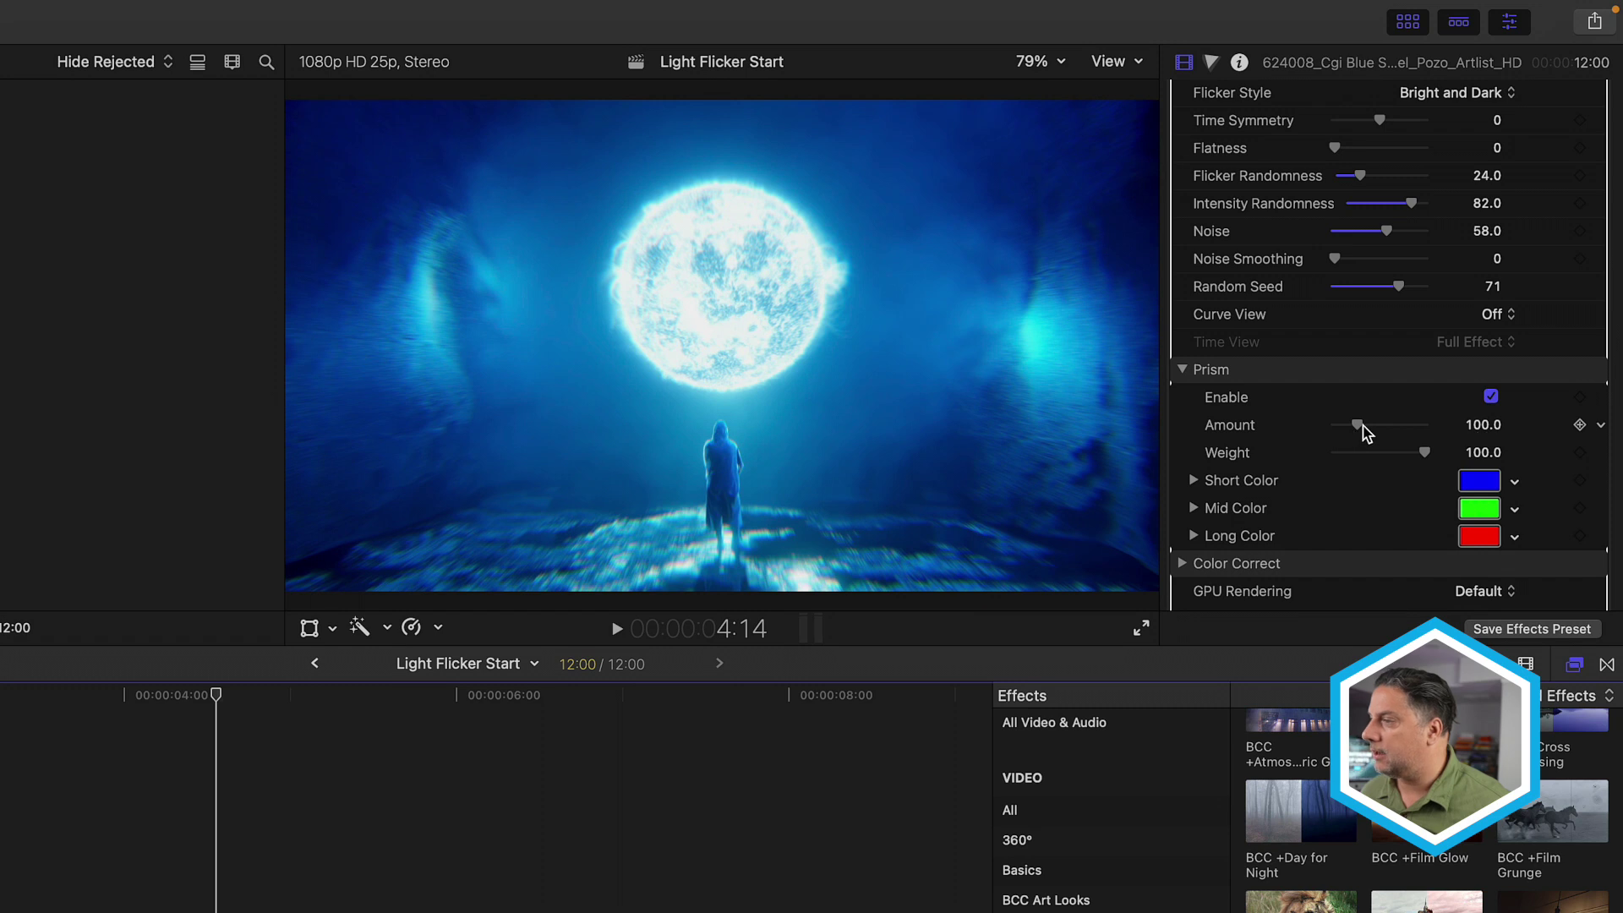
mouse_move(1363, 431)
left_mouse_down()
mouse_move(1421, 425)
mouse_move(1351, 431)
left_mouse_up()
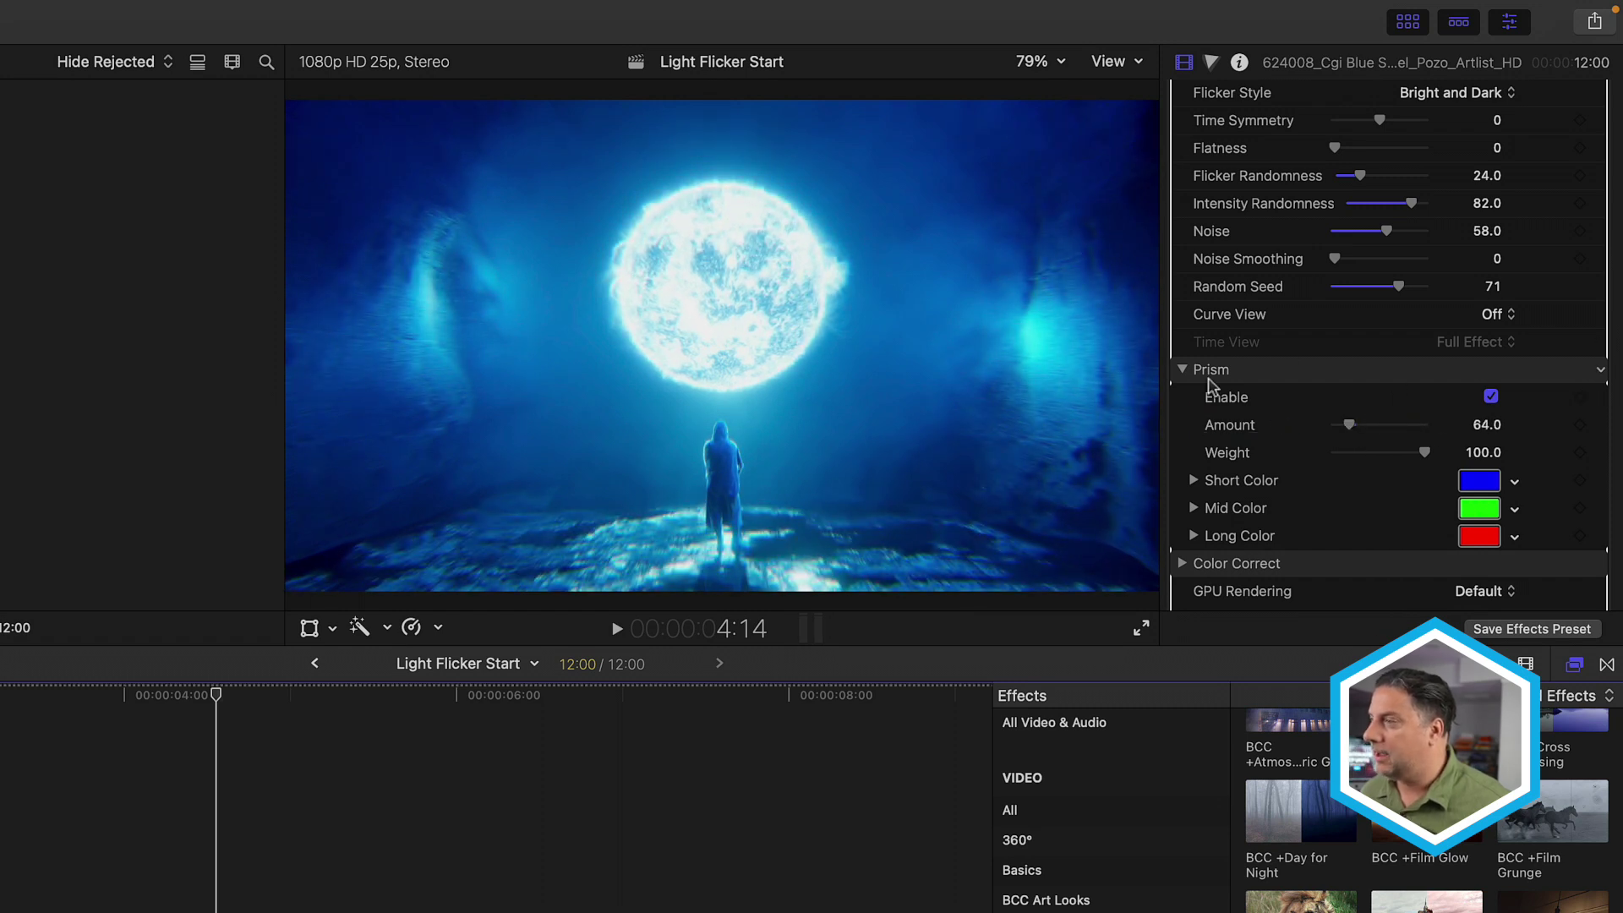
left_click(1182, 370)
Step: Enable Color Correct, trying a Hue/Saturation change and then undoing it
left_click(1182, 396)
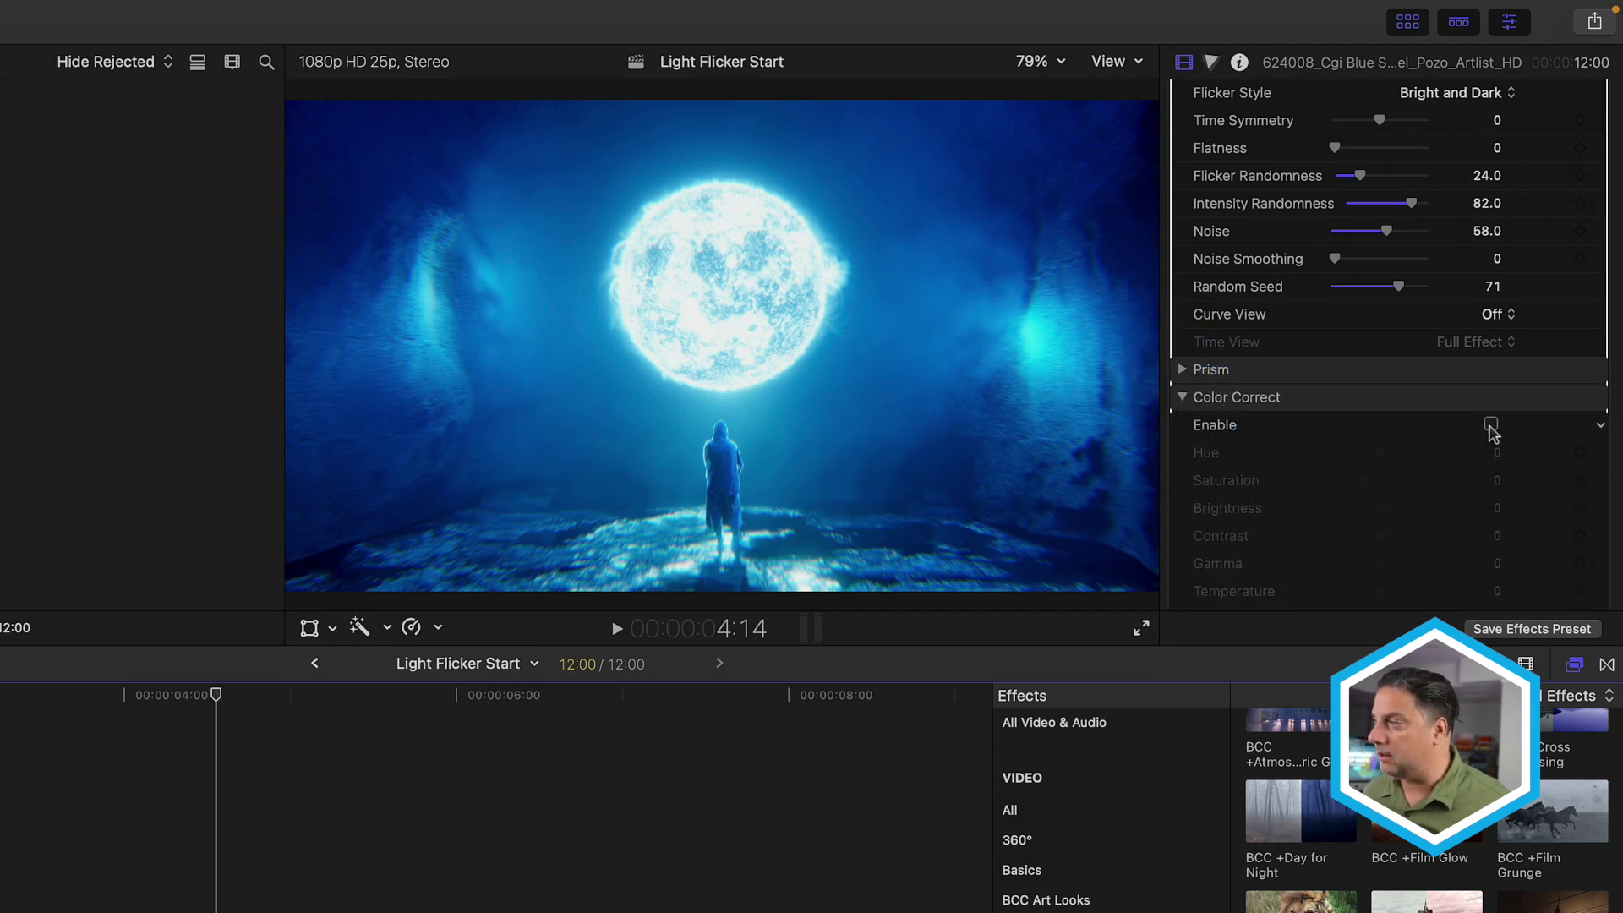
left_click(1491, 425)
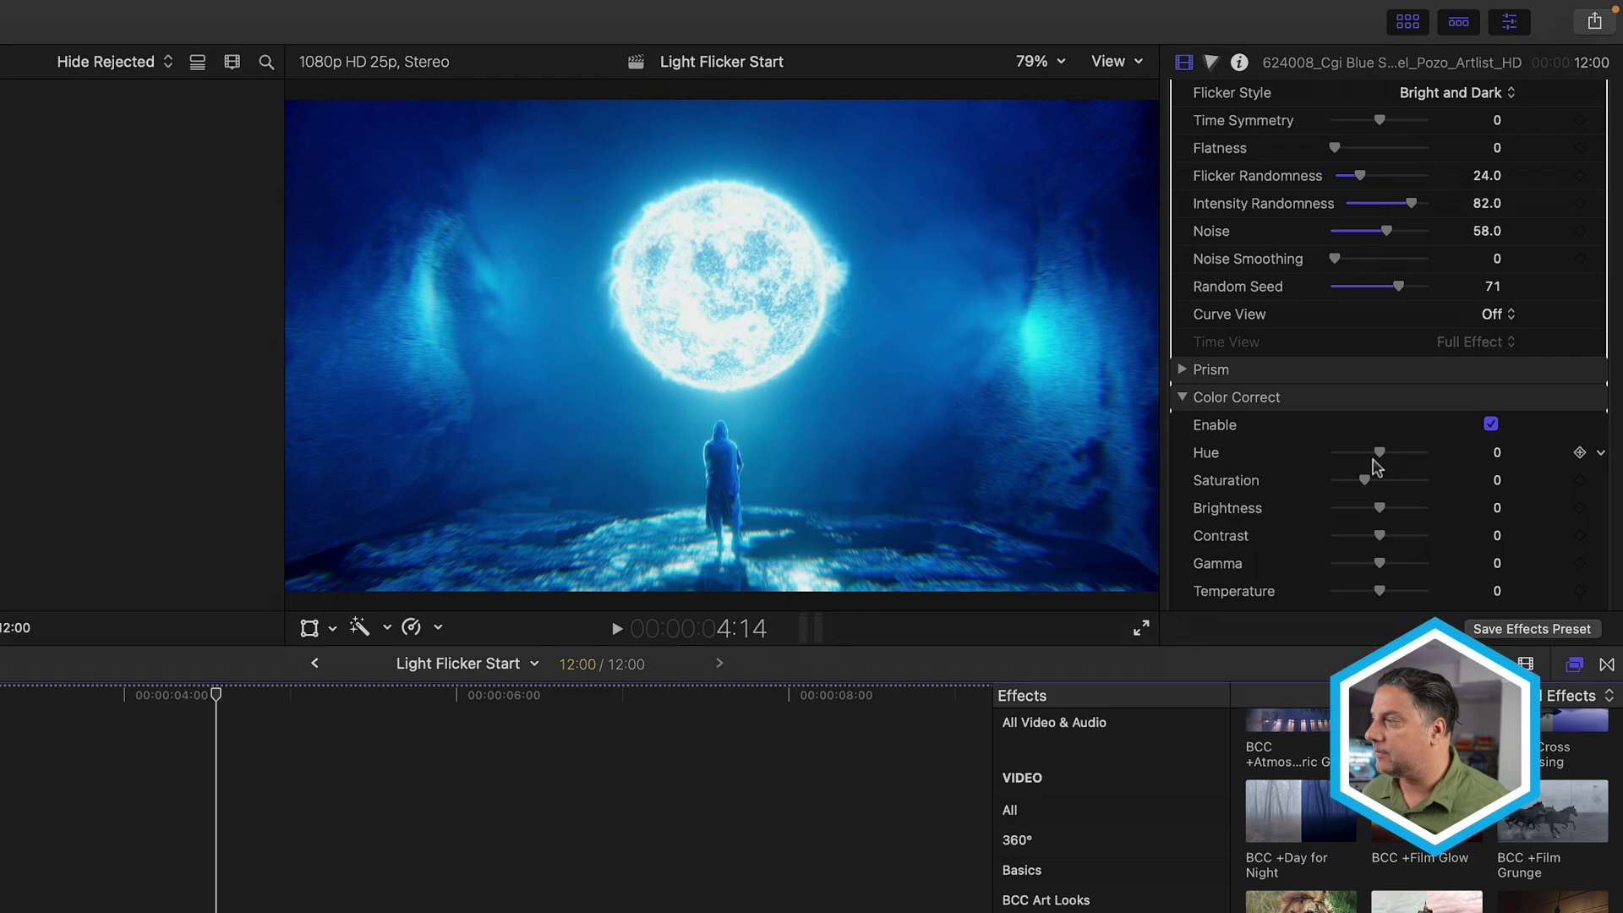
mouse_move(1364, 479)
left_mouse_down()
mouse_move(1349, 480)
mouse_move(1389, 457)
left_mouse_up()
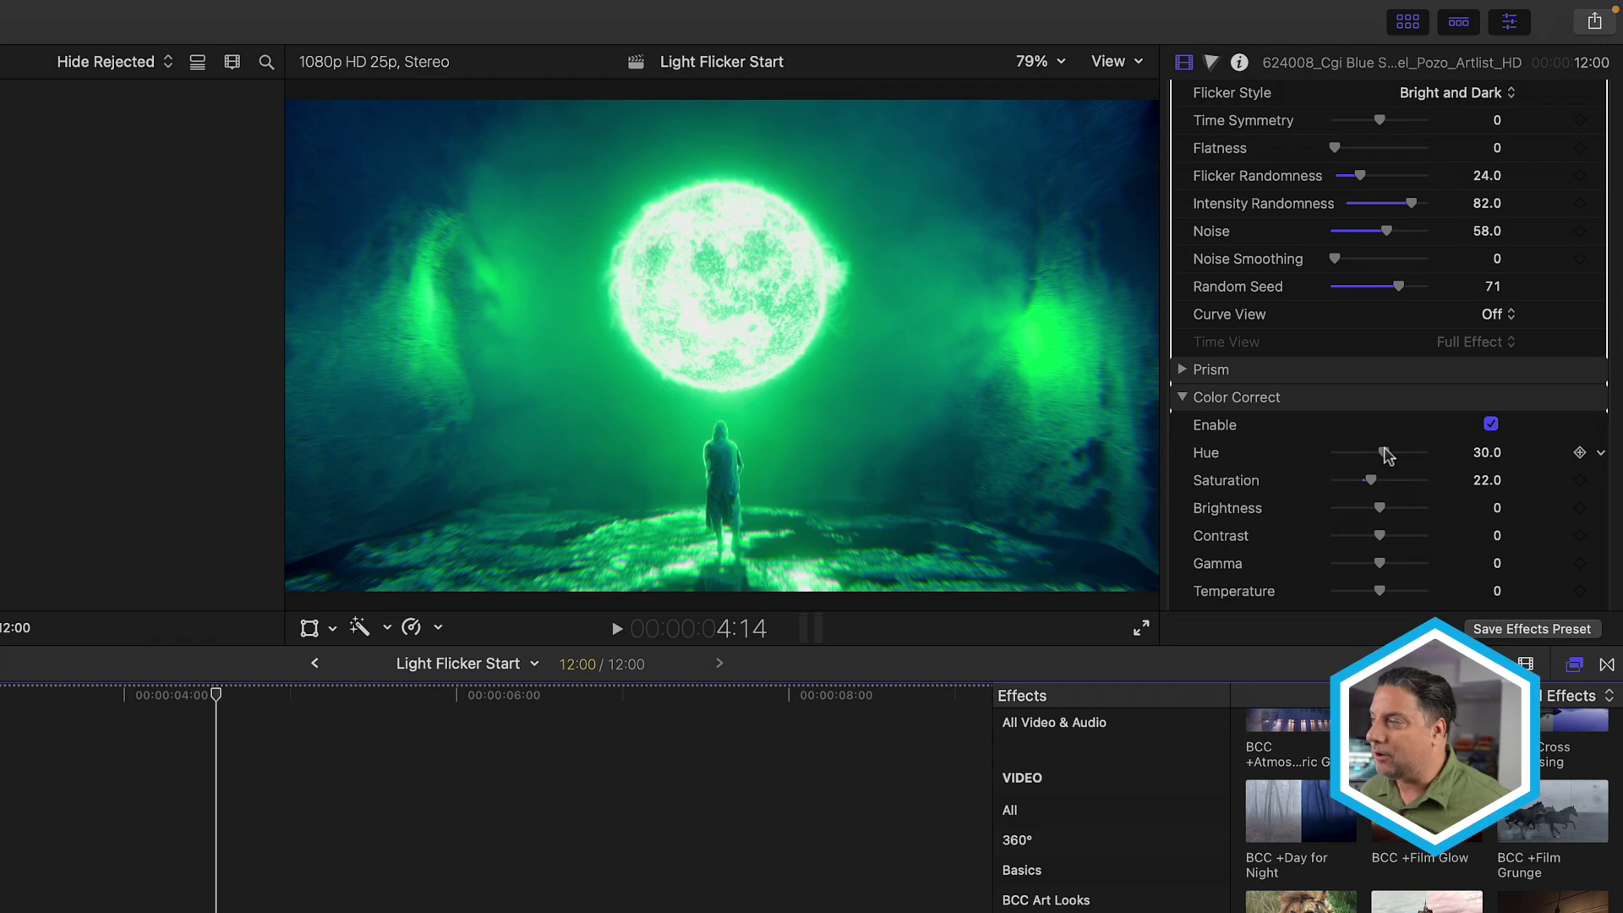
key("super+z")
key("super+z")
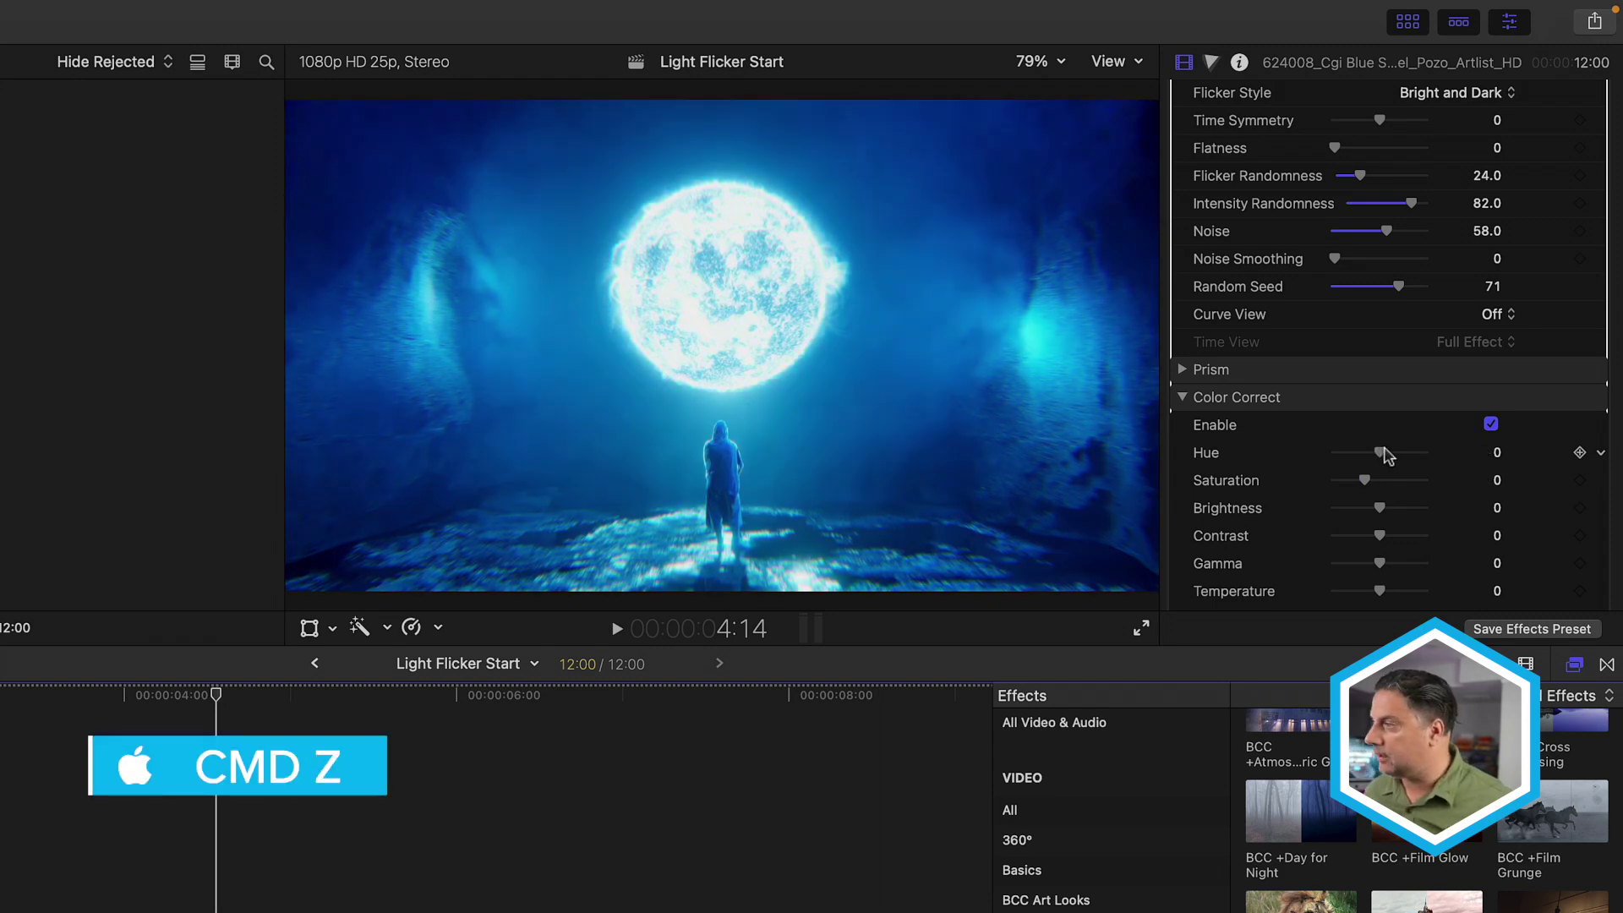
left_click(1182, 397)
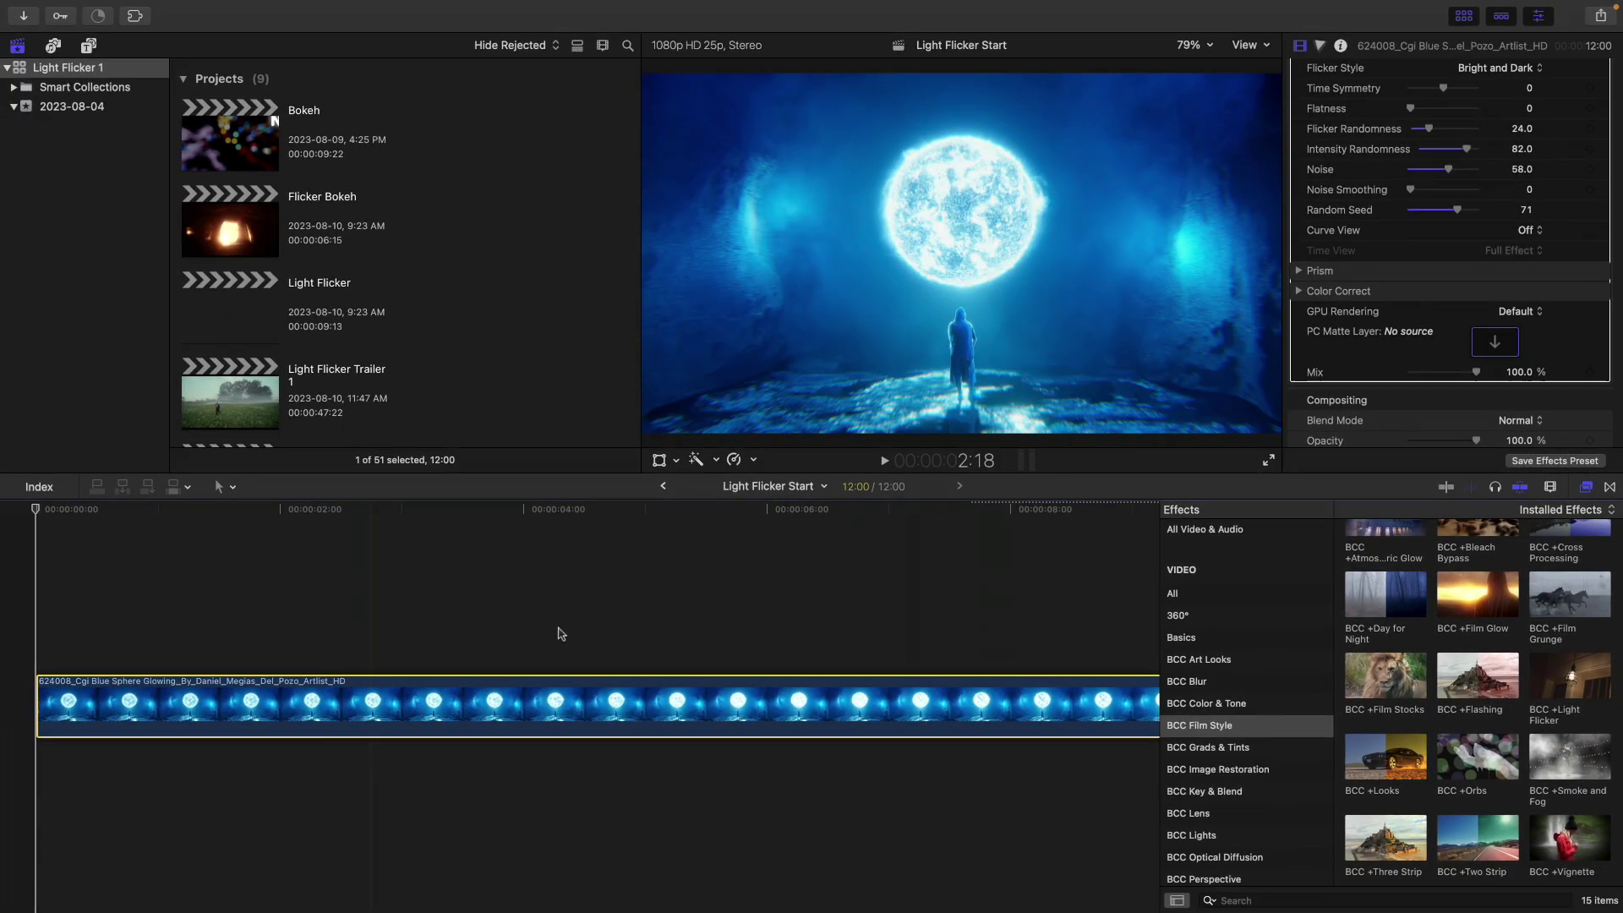
Step: Play the blue sphere clip full screen from the viewer
left_click(1268, 460)
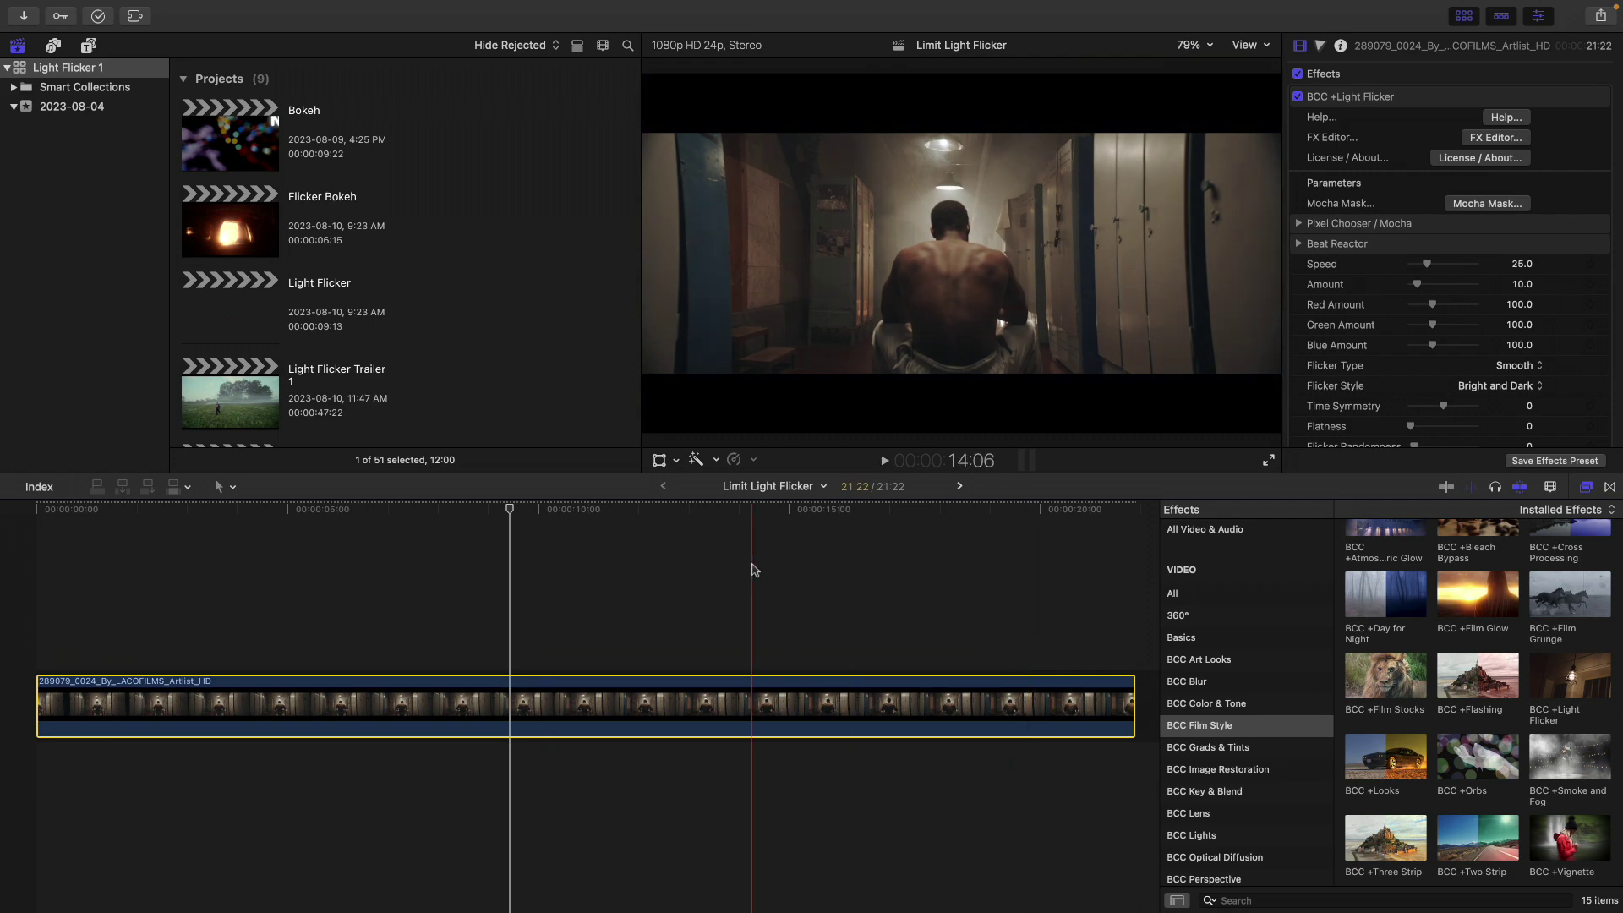
Step: Play the locker-room clip, then stop it to examine the current flicker
key("space")
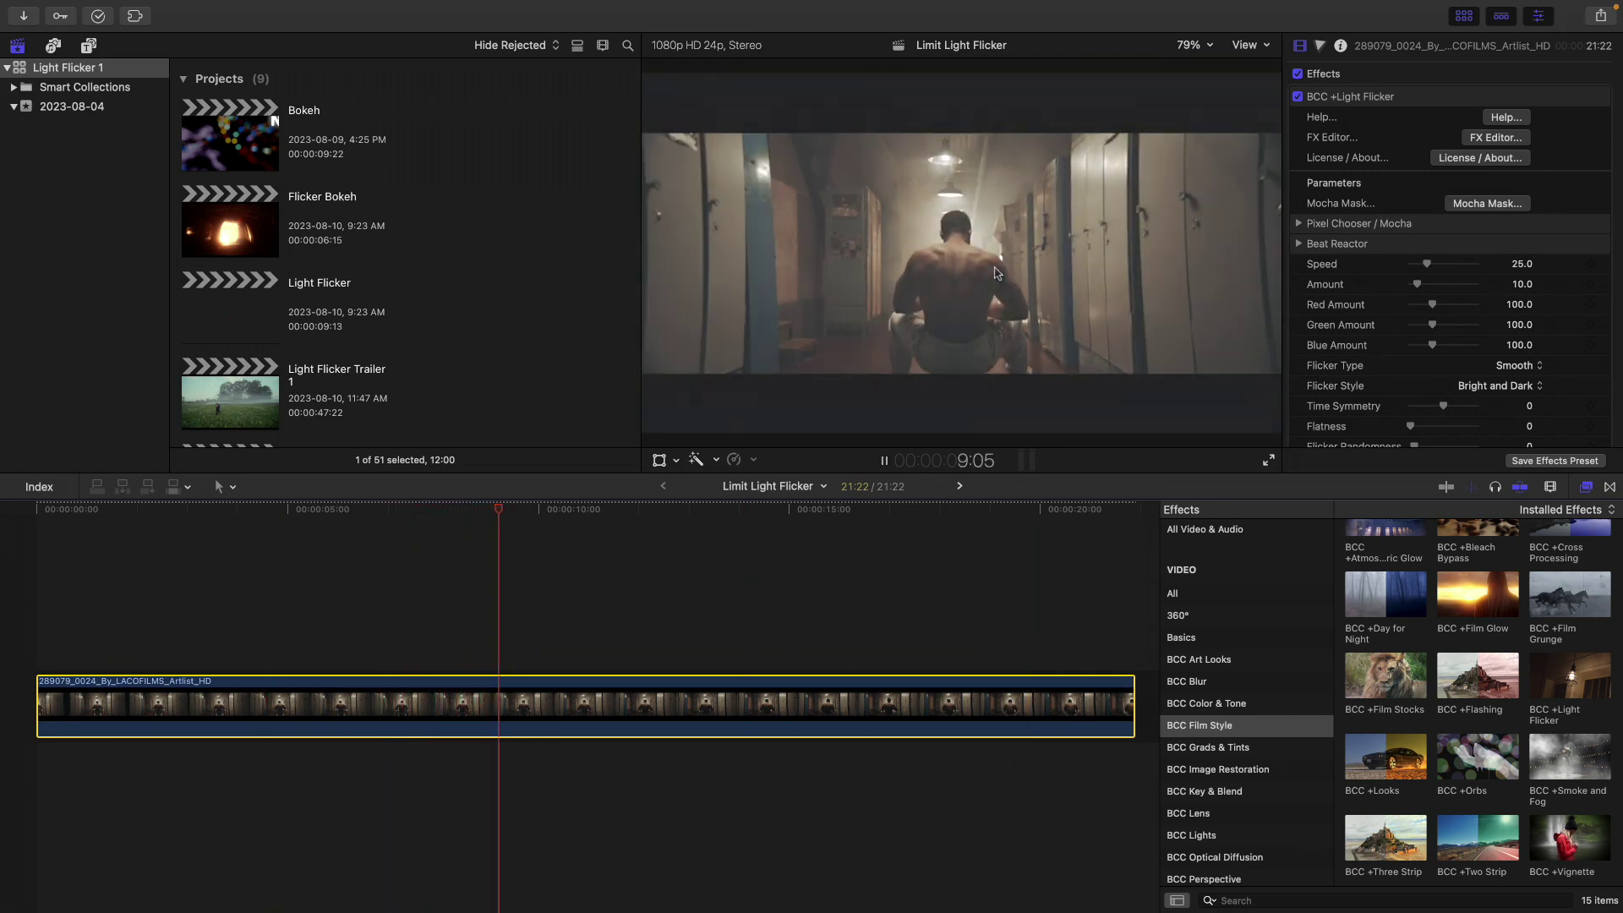
key("space")
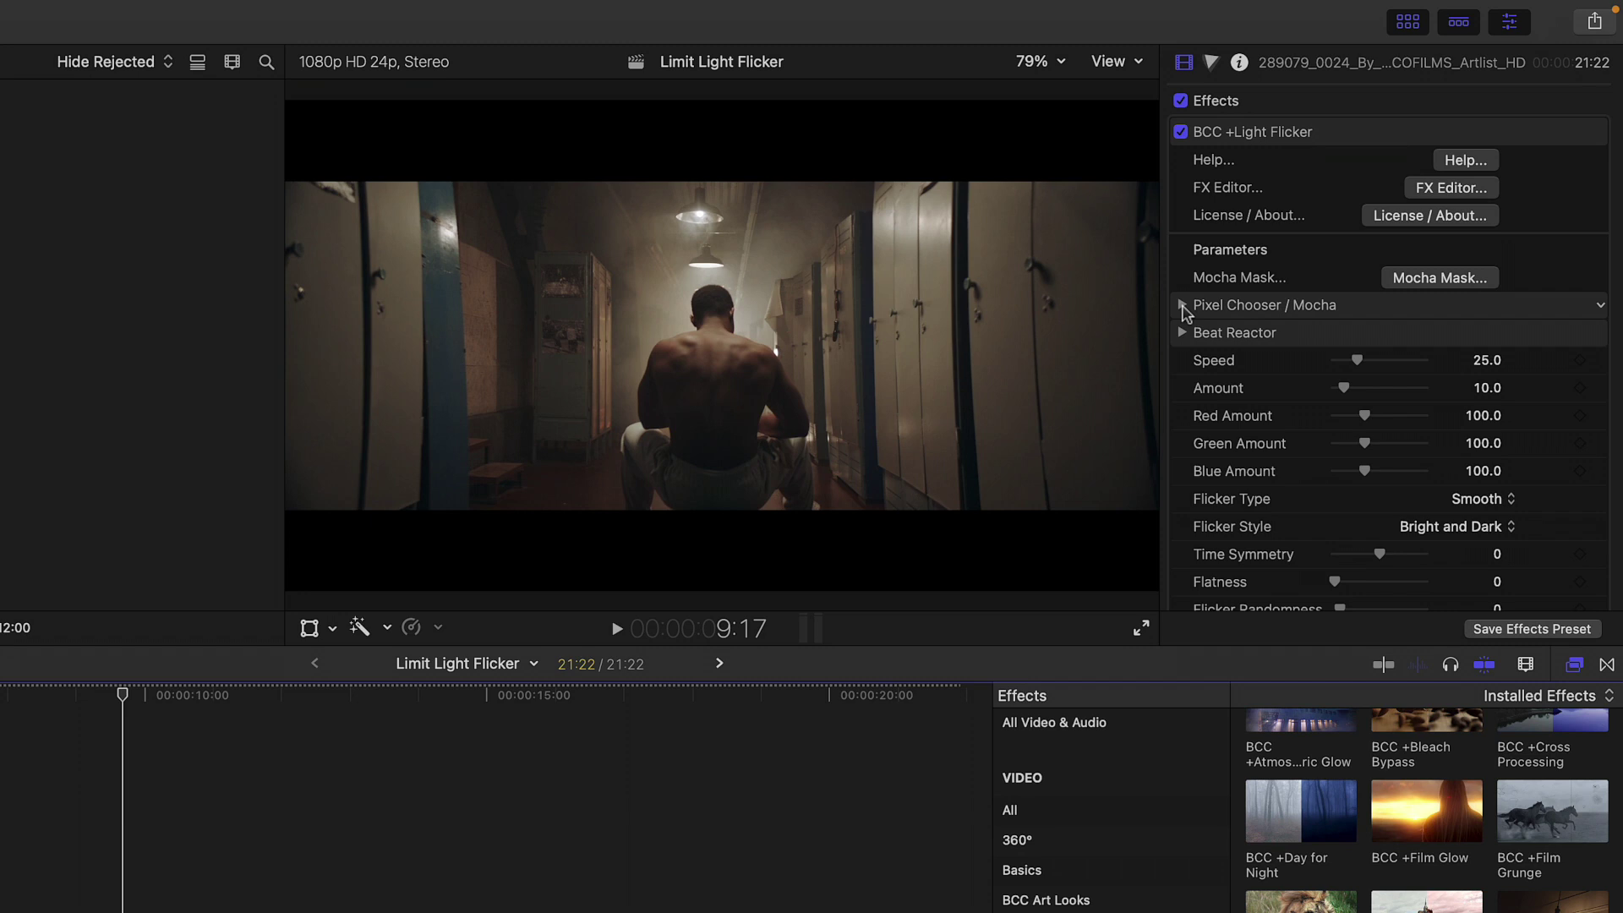
Step: Turn on the Light Flicker Pixel Chooser with a Luma matte channel and View Mask / Matte checked
left_click(1183, 306)
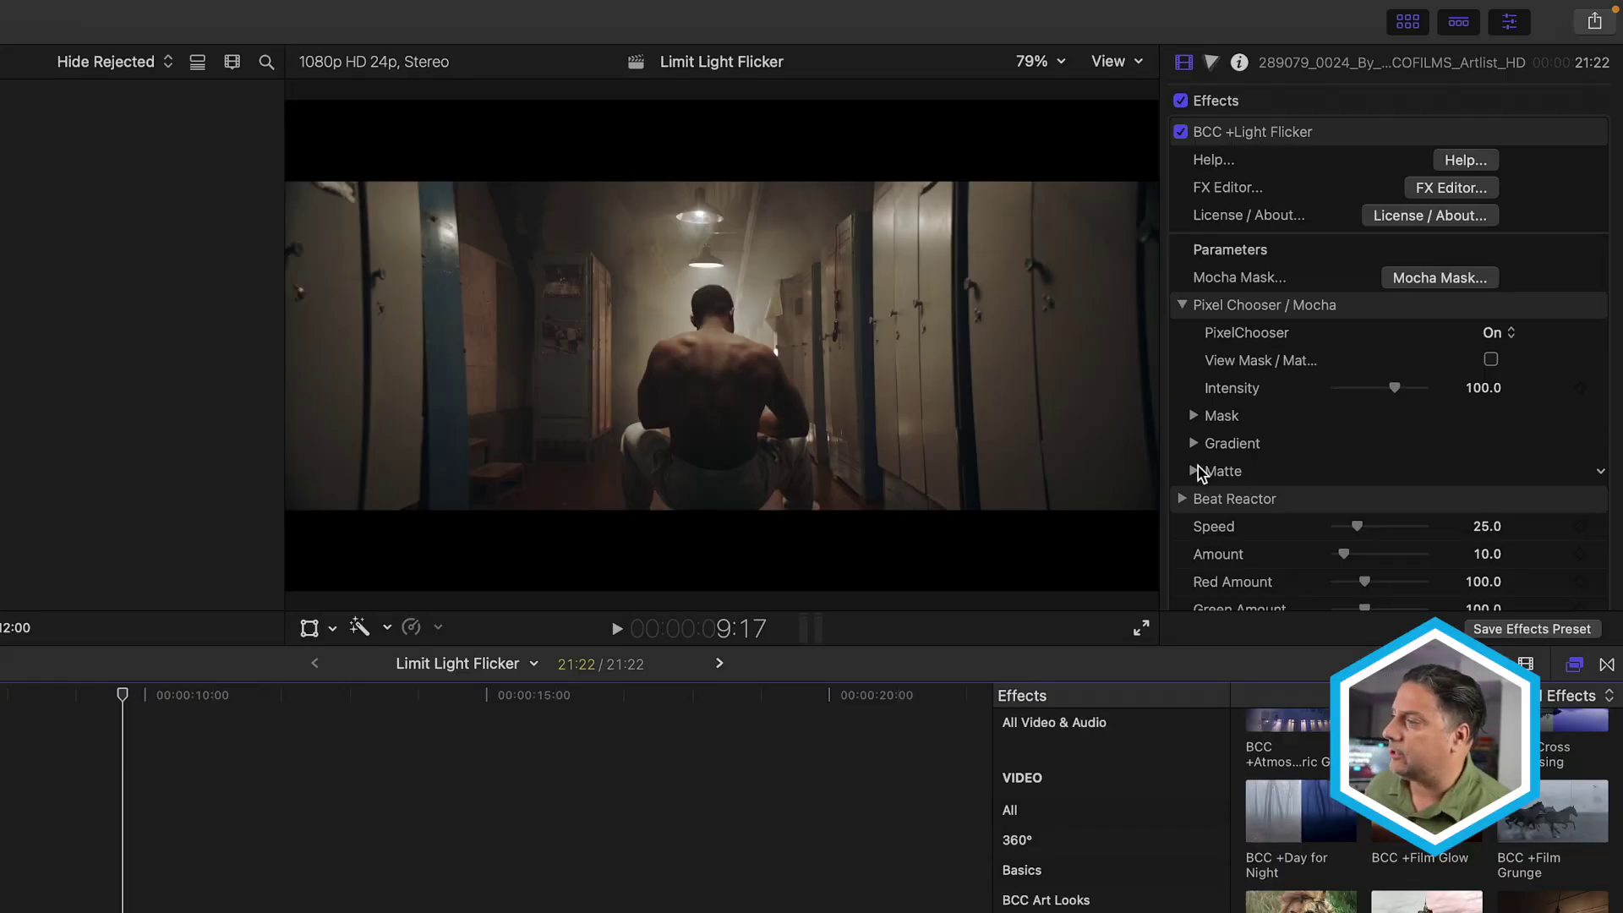
left_click(1195, 471)
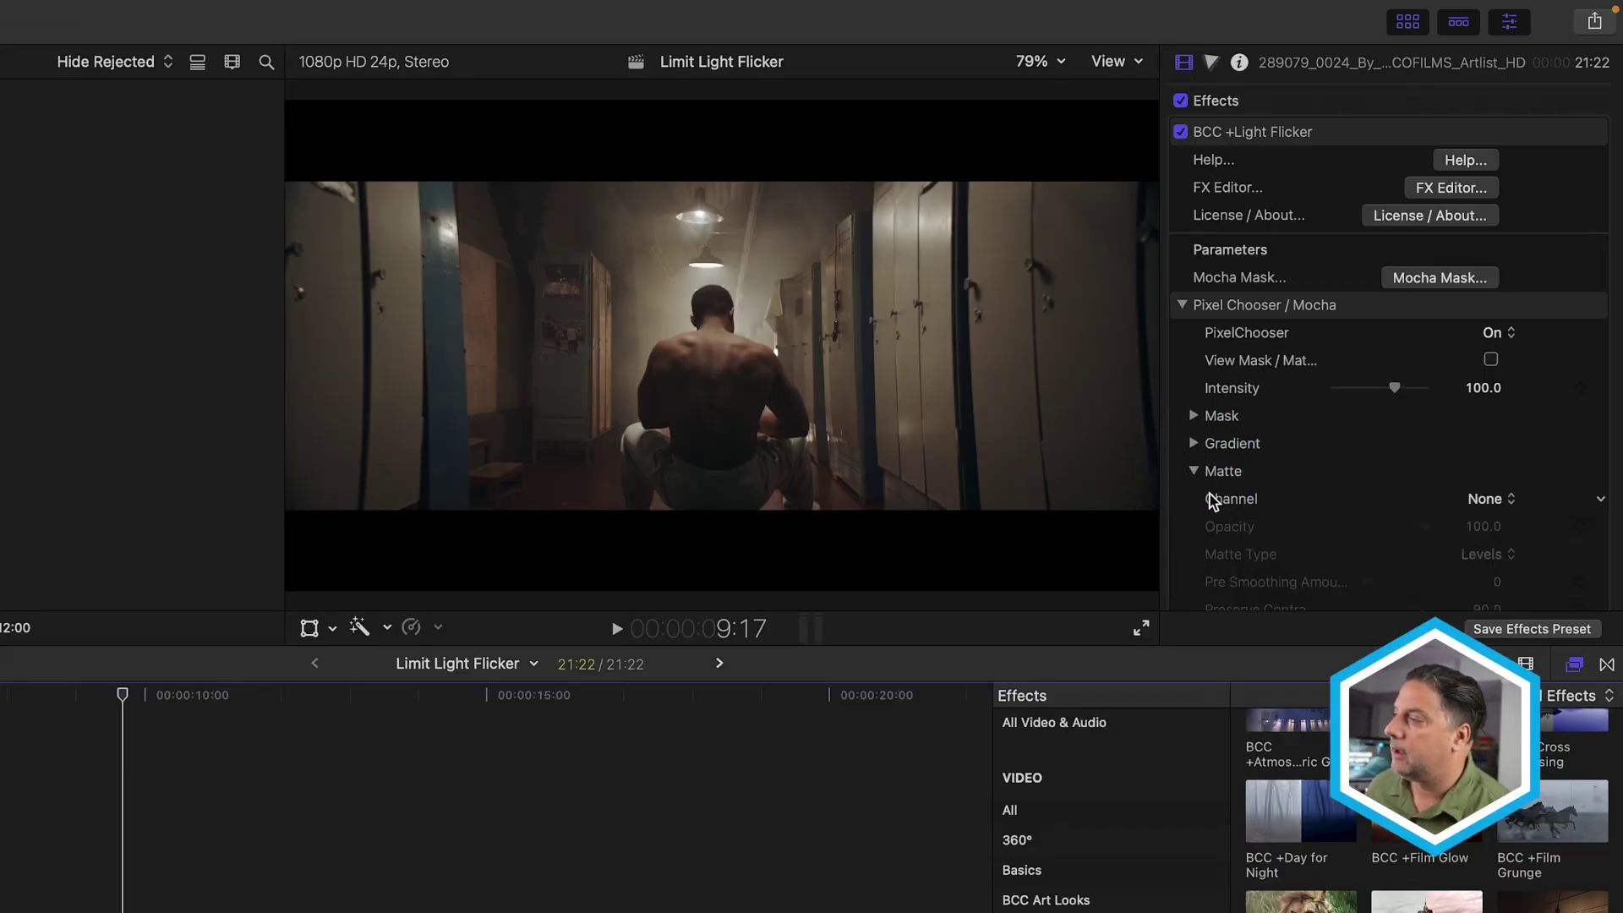
left_click(1493, 500)
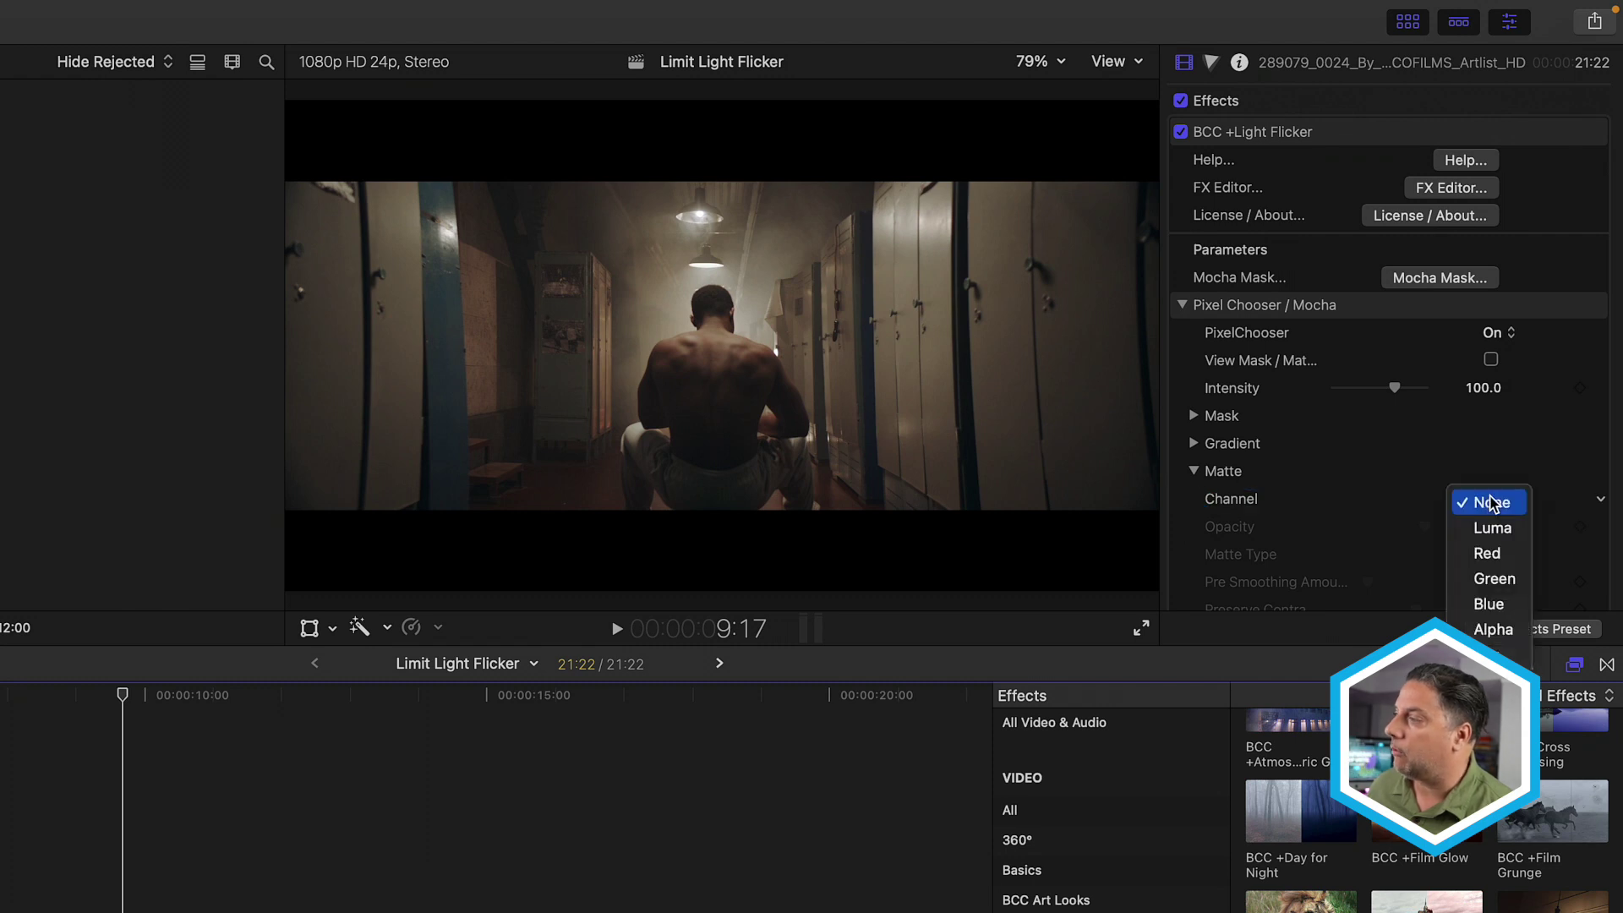
left_click(1493, 528)
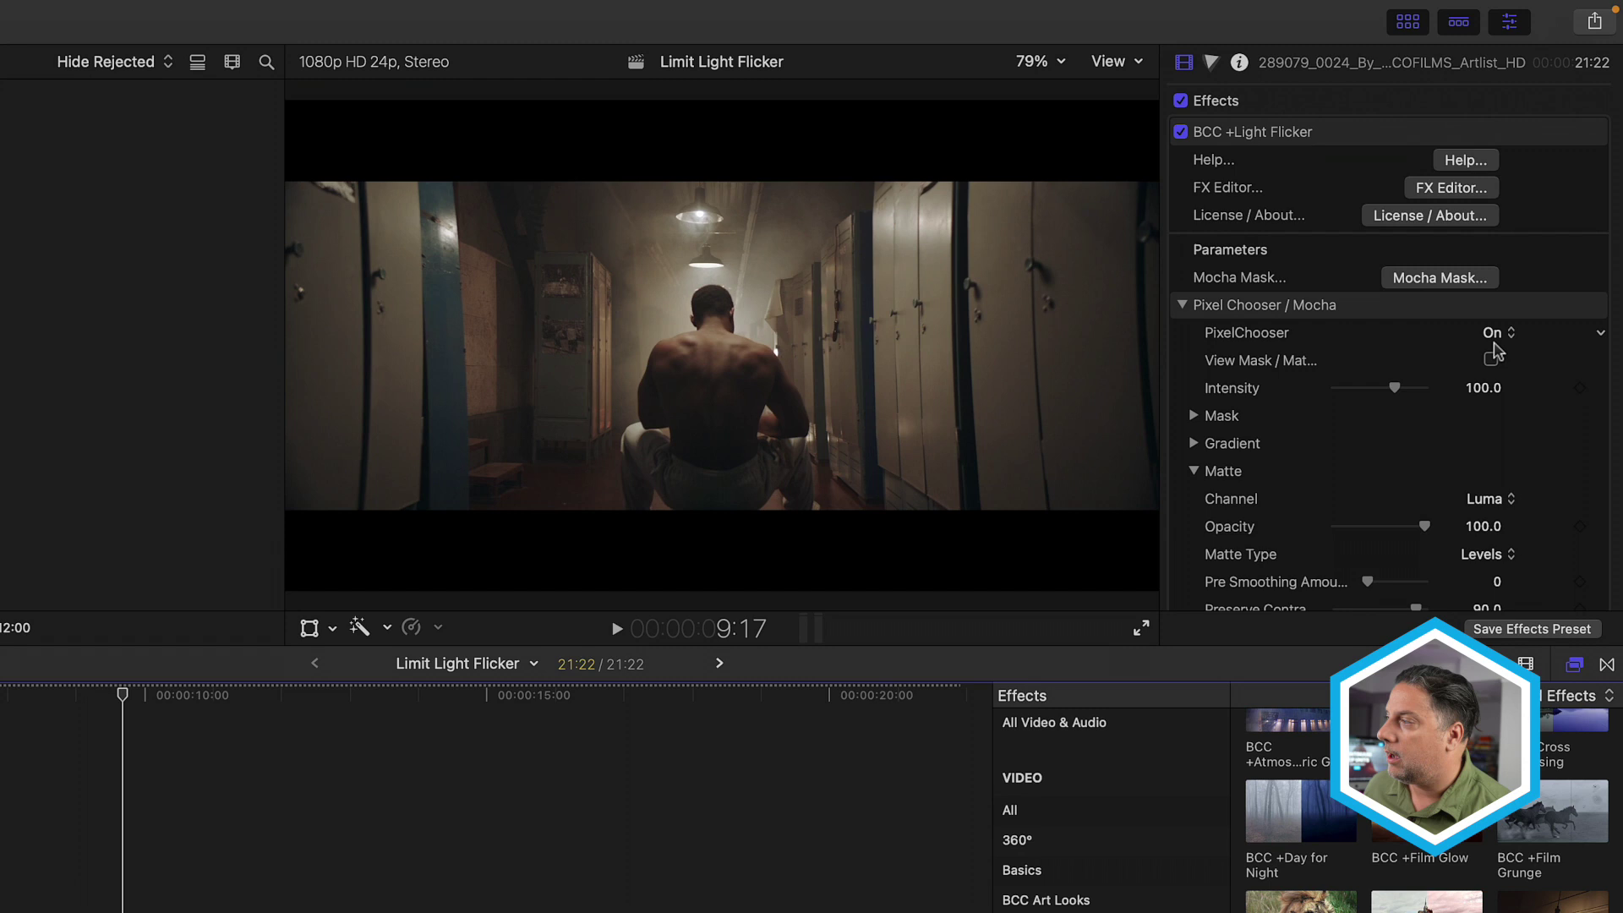
left_click(1491, 361)
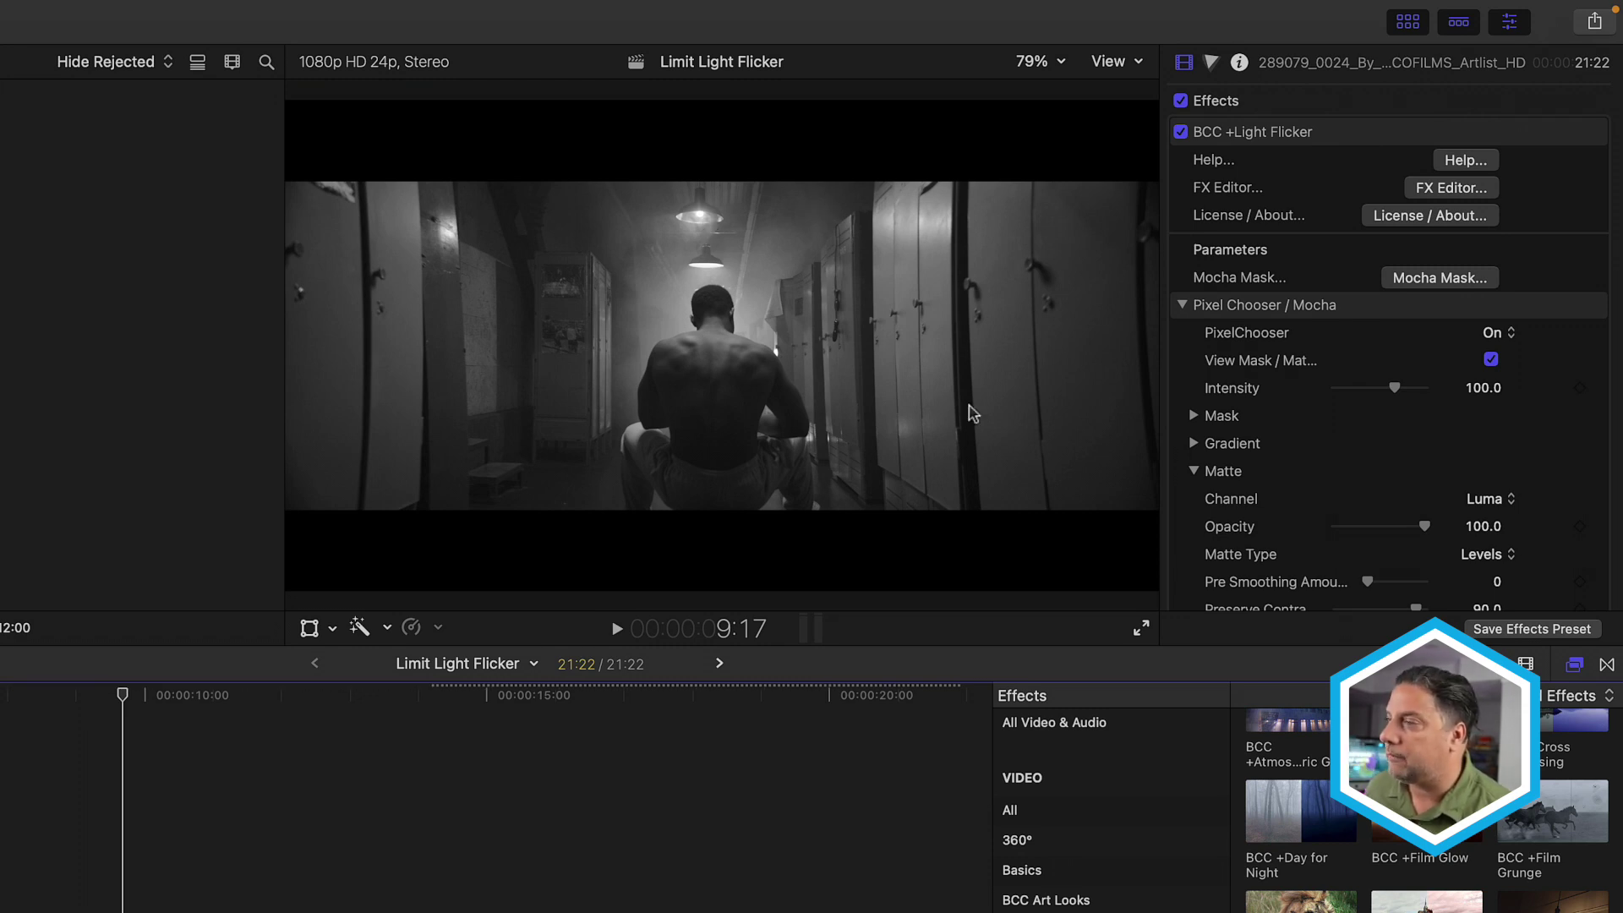
Step: Try a Threshold matte type to isolate the brightest locker-room lights
scroll(1308, 462, "down", 5)
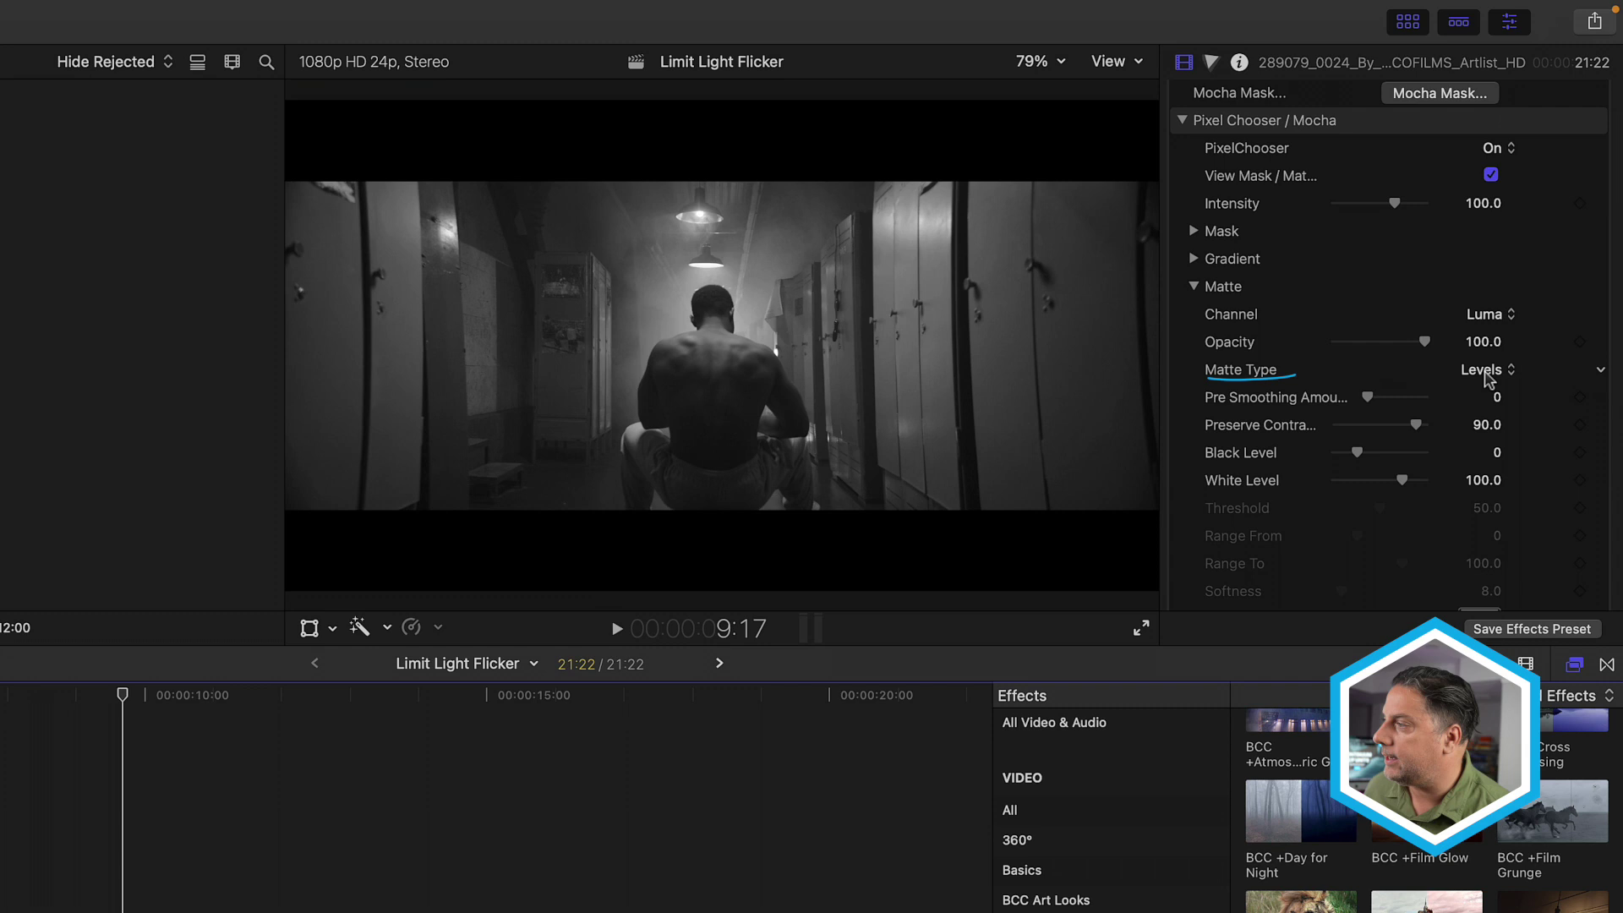
left_click(1486, 370)
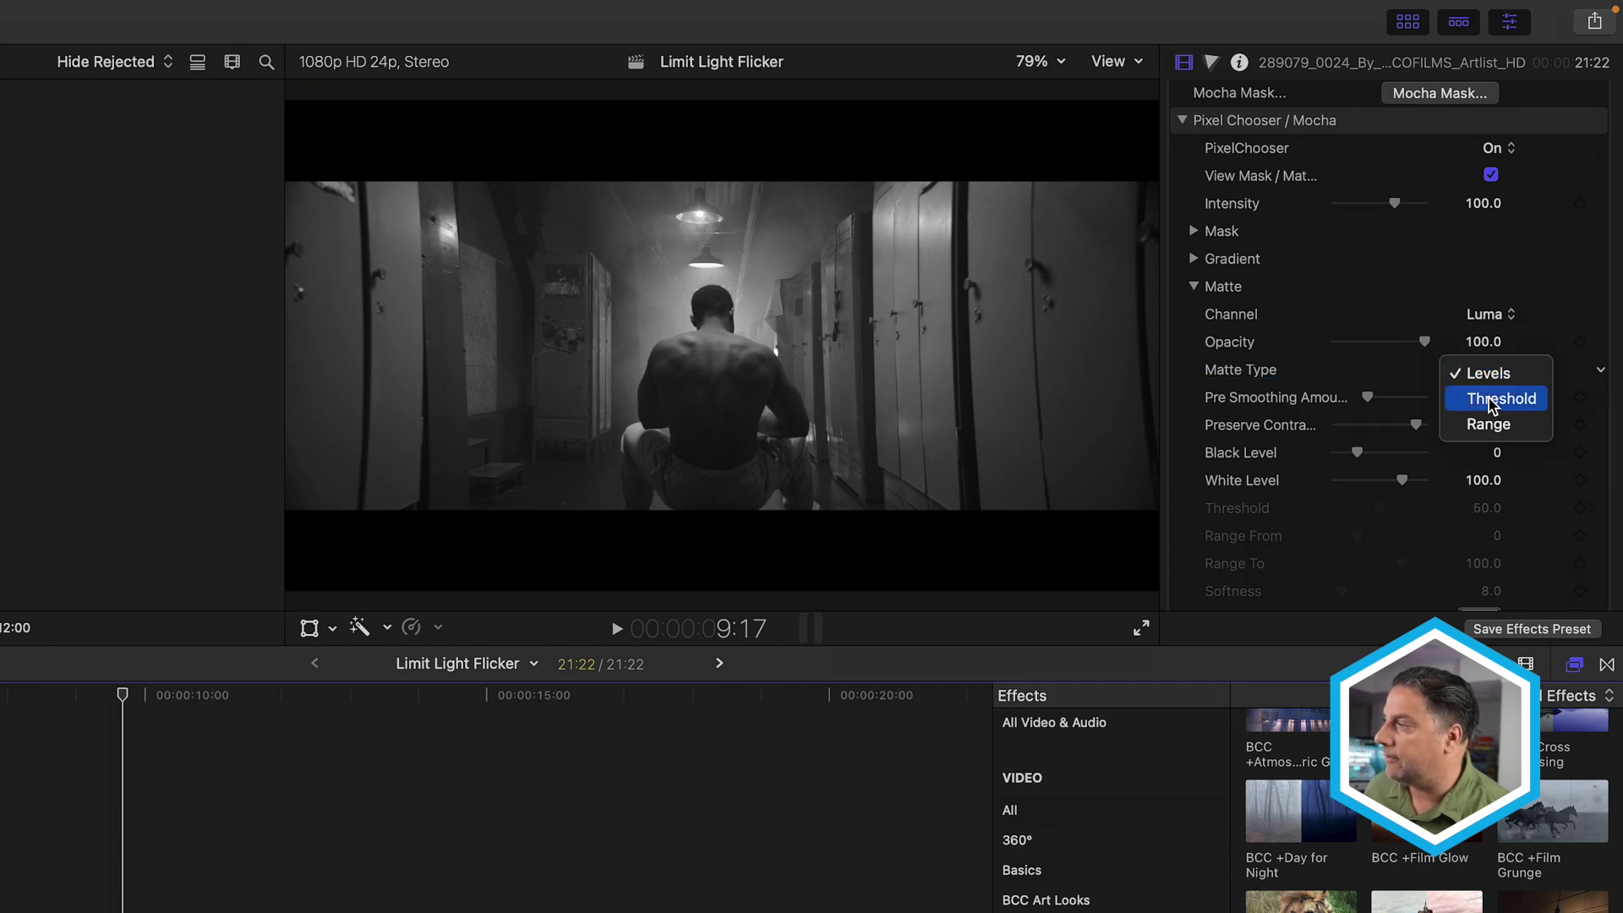
left_click(1493, 400)
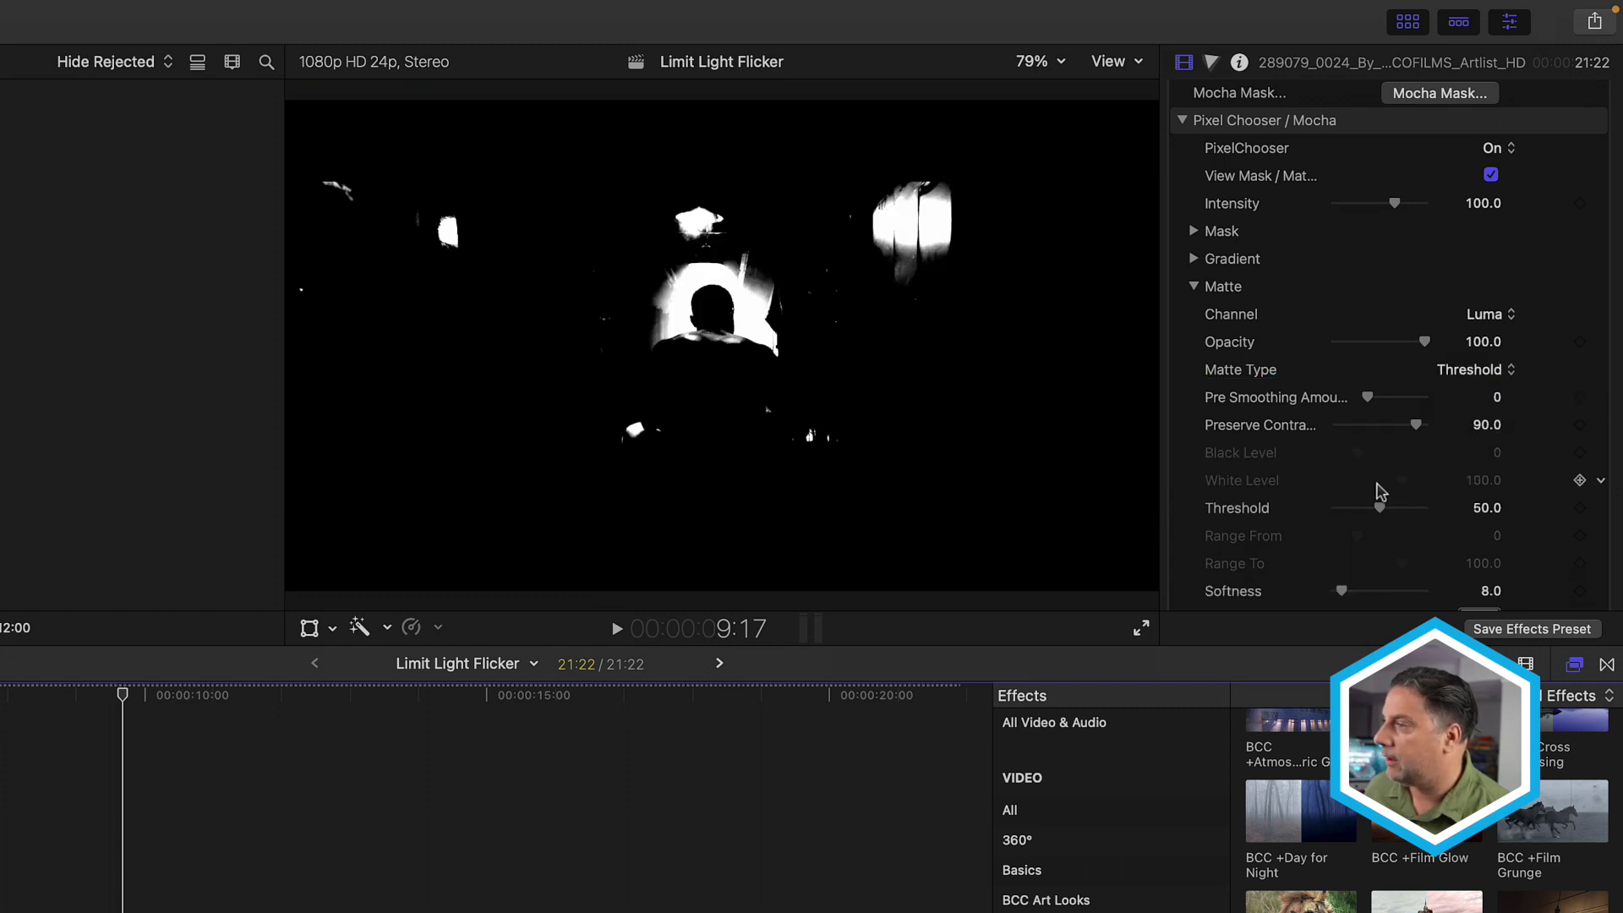
mouse_move(1393, 508)
left_mouse_down()
mouse_move(1360, 509)
mouse_move(1387, 509)
left_mouse_up()
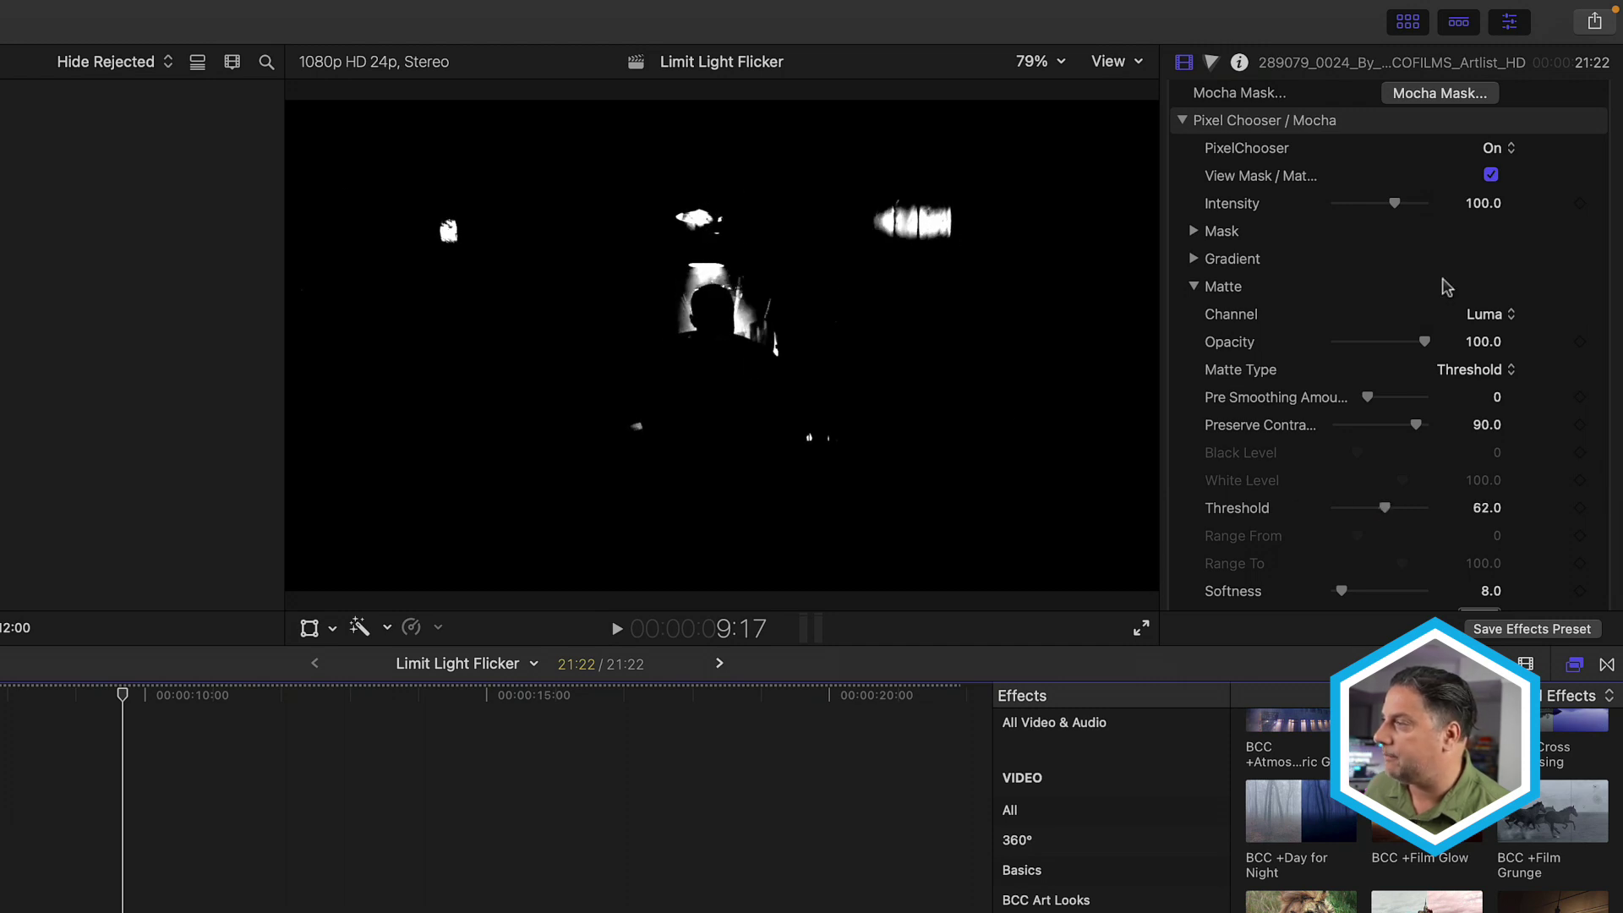
Step: Switch the matte back to Levels with Black Level 46, White Level 78 and Pre Smoothing 22
left_click(1474, 371)
left_click(1469, 345)
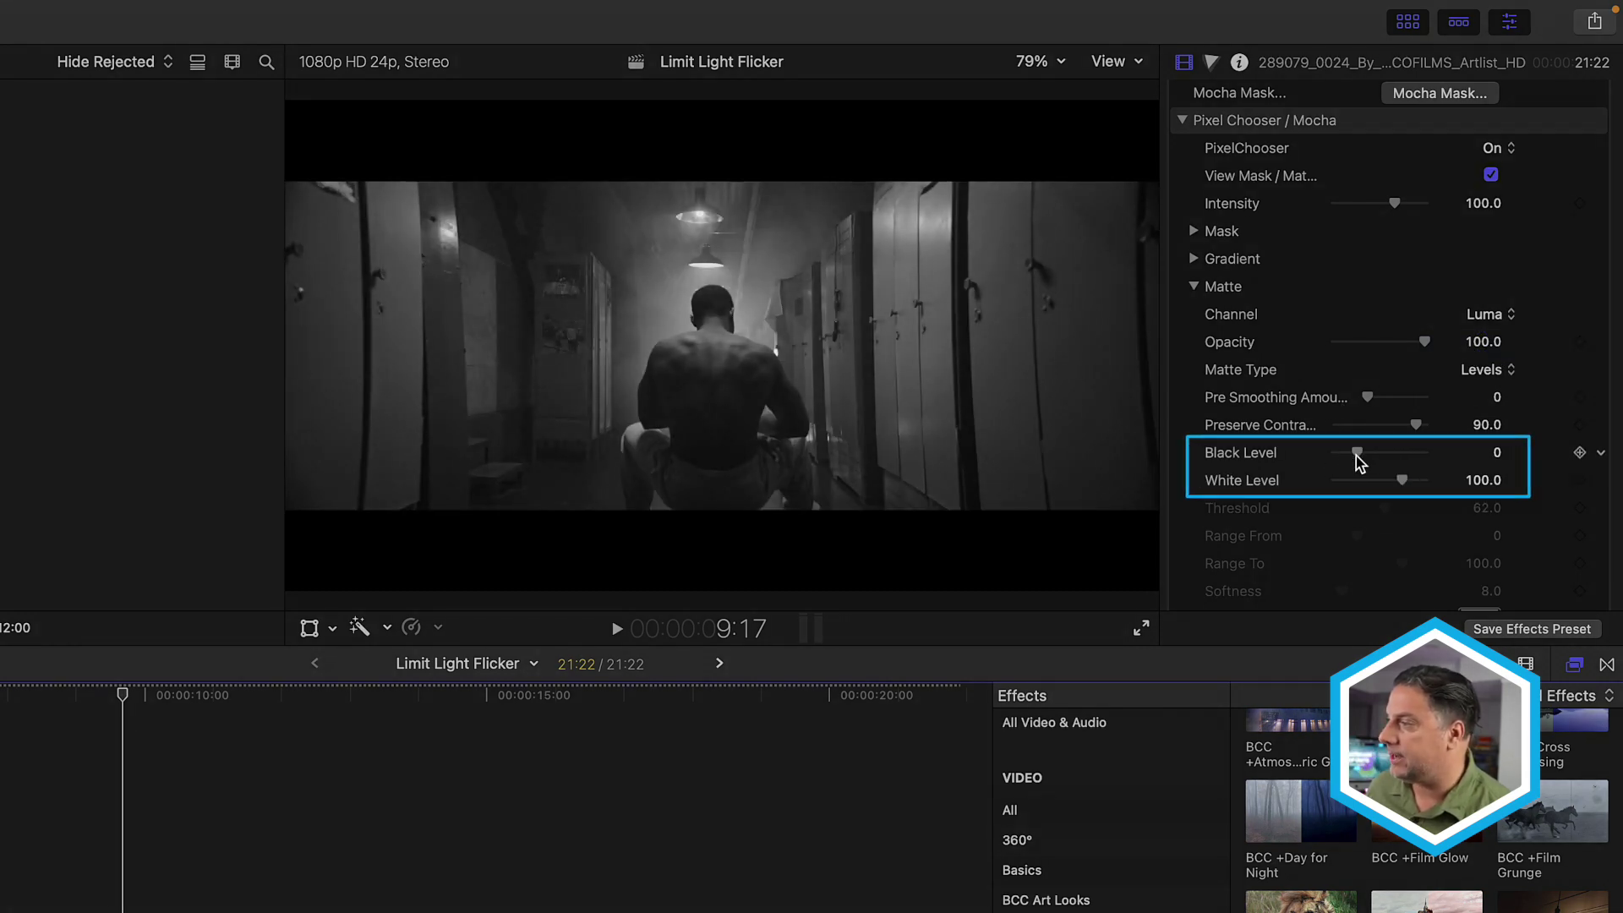
left_click_drag(1358, 454, 1396, 480)
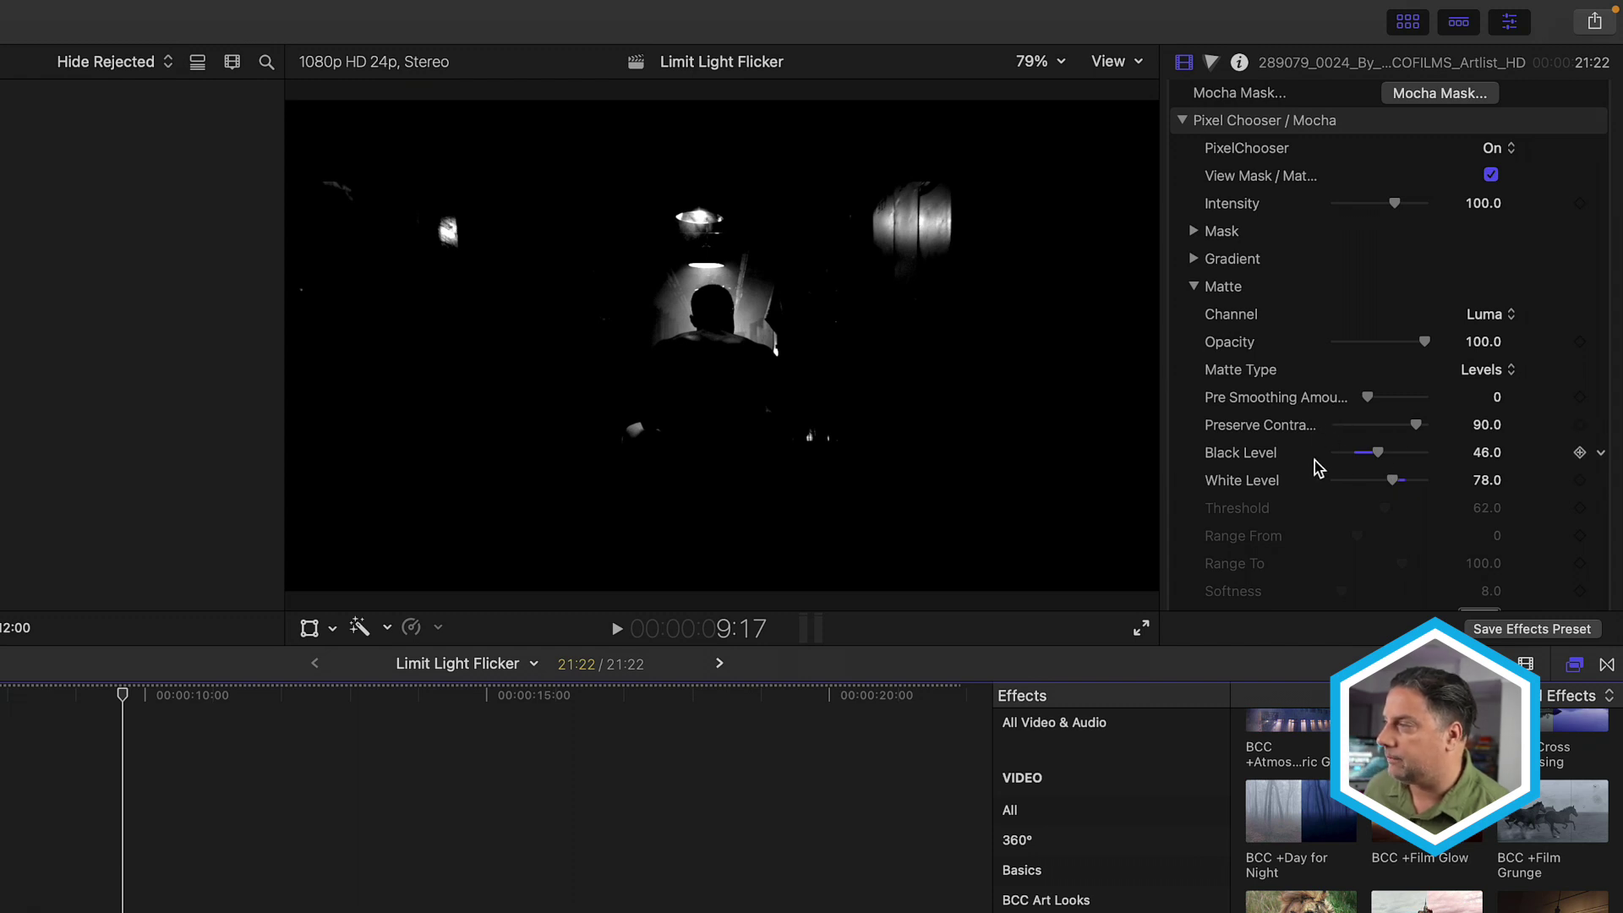
left_click_drag(1368, 397, 1378, 399)
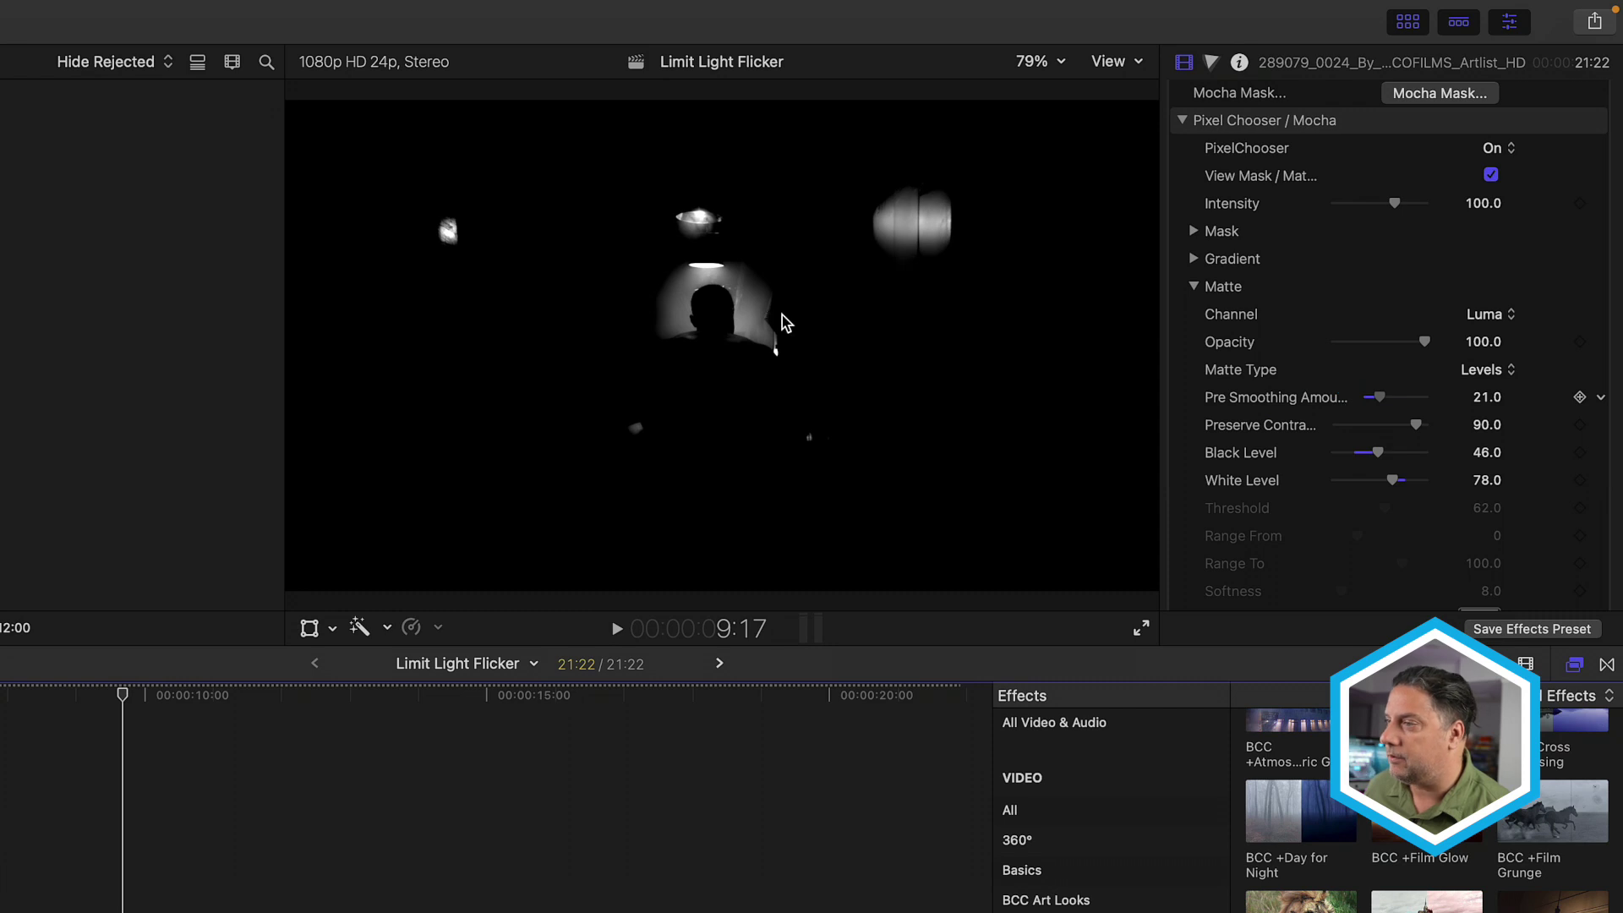
scroll(1270, 547, "down", 10)
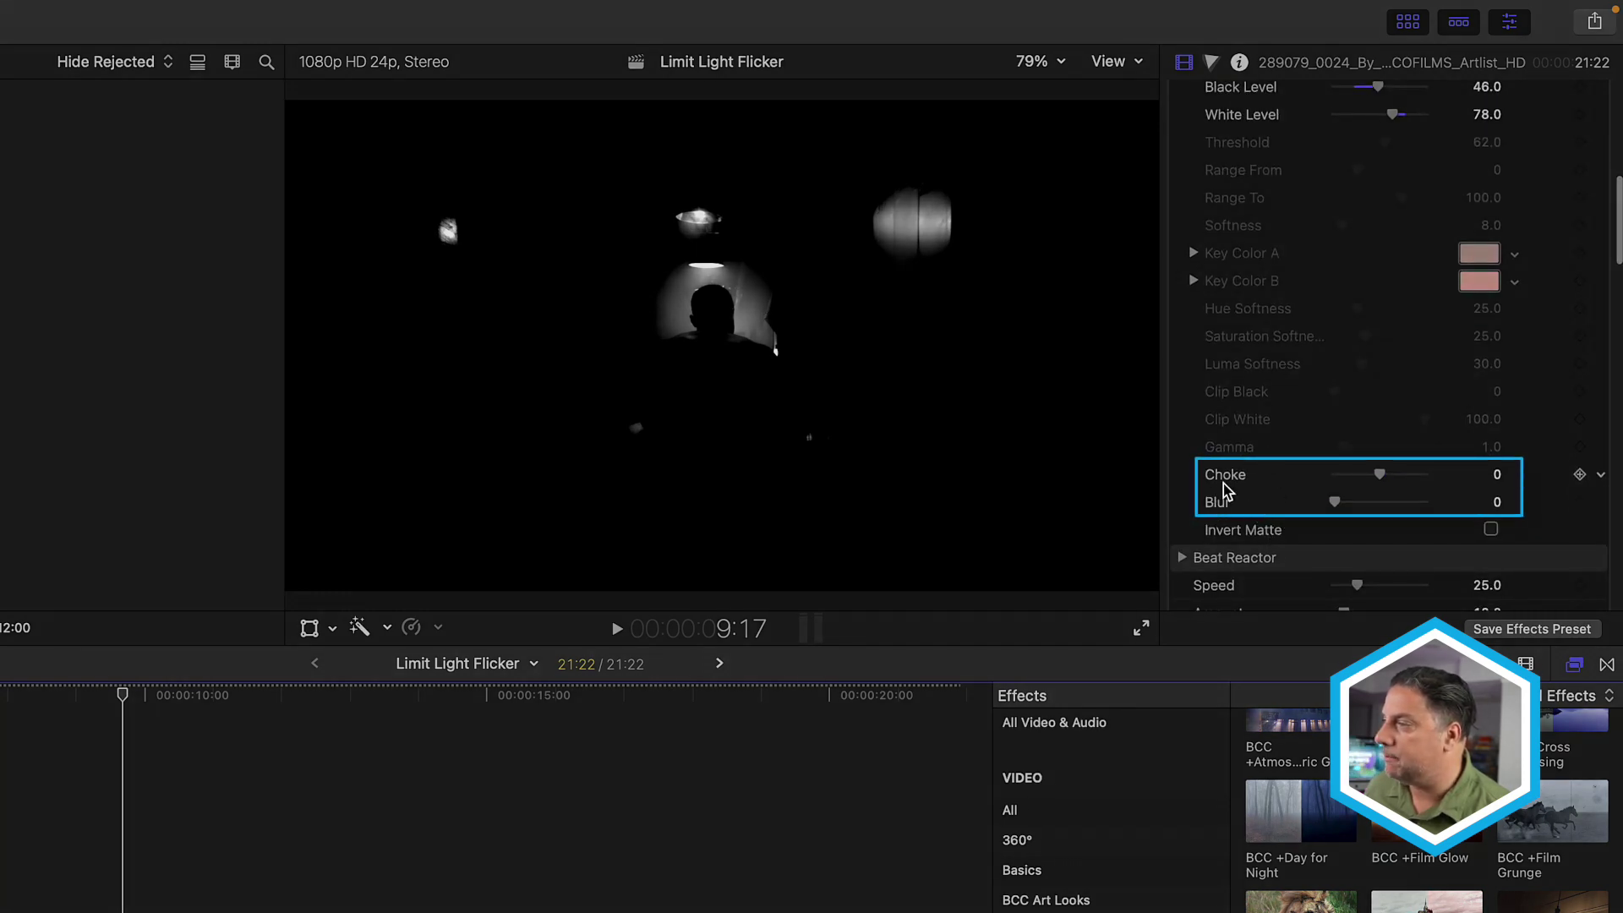
scroll(1263, 478, "up", 15)
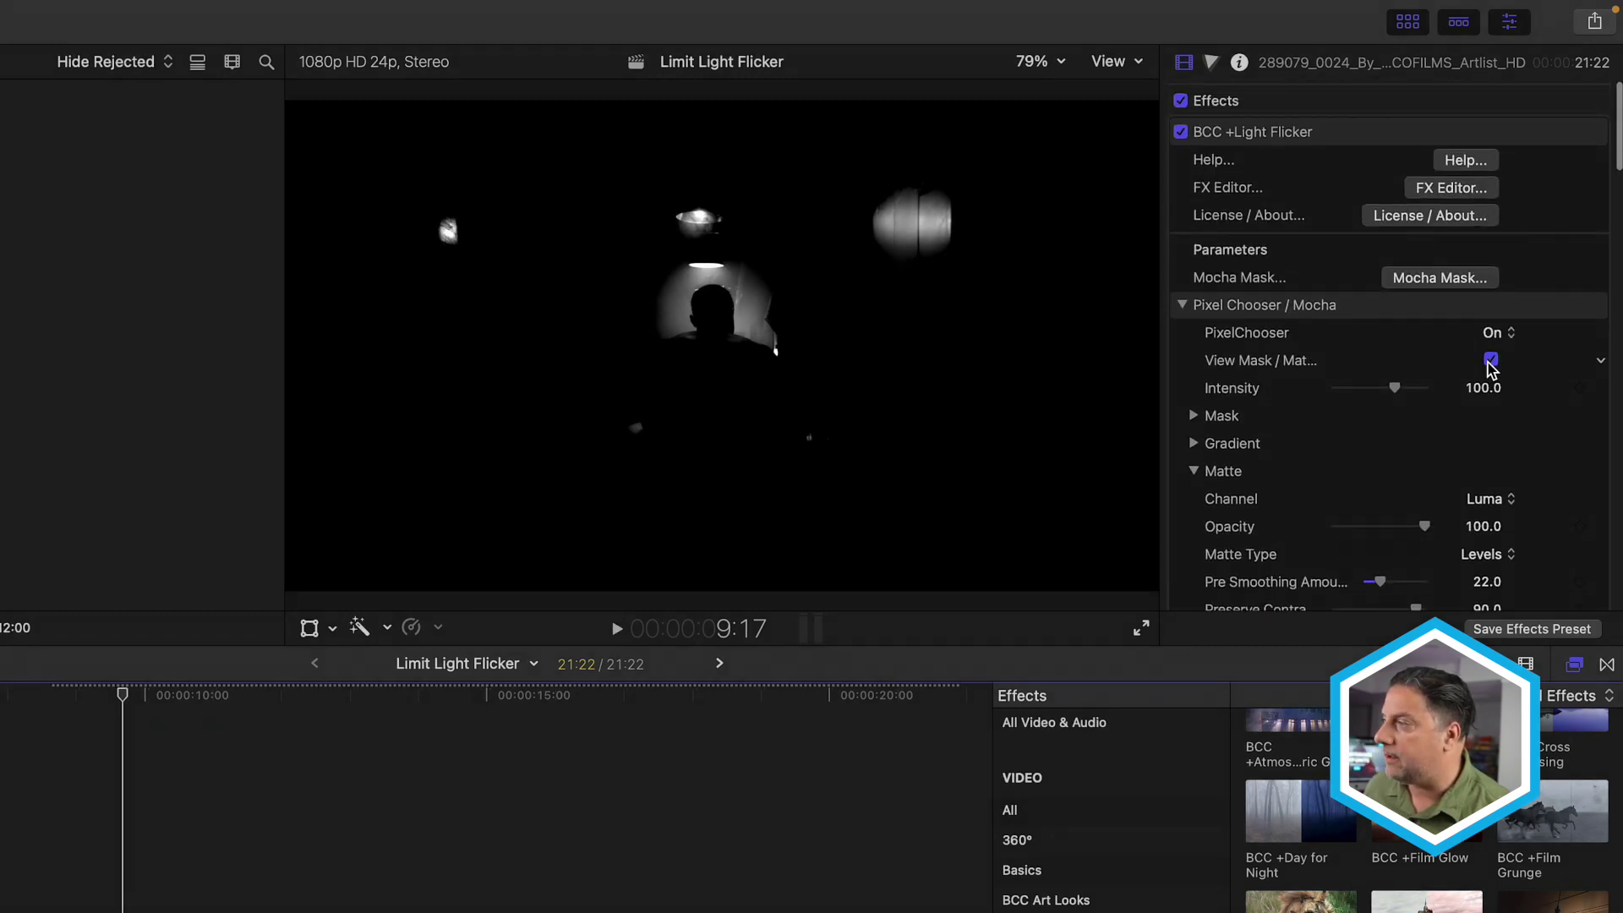
Step: Turn off the matte preview and set flicker Speed 100, Noise 100 and Random Seed 29
left_click(1491, 361)
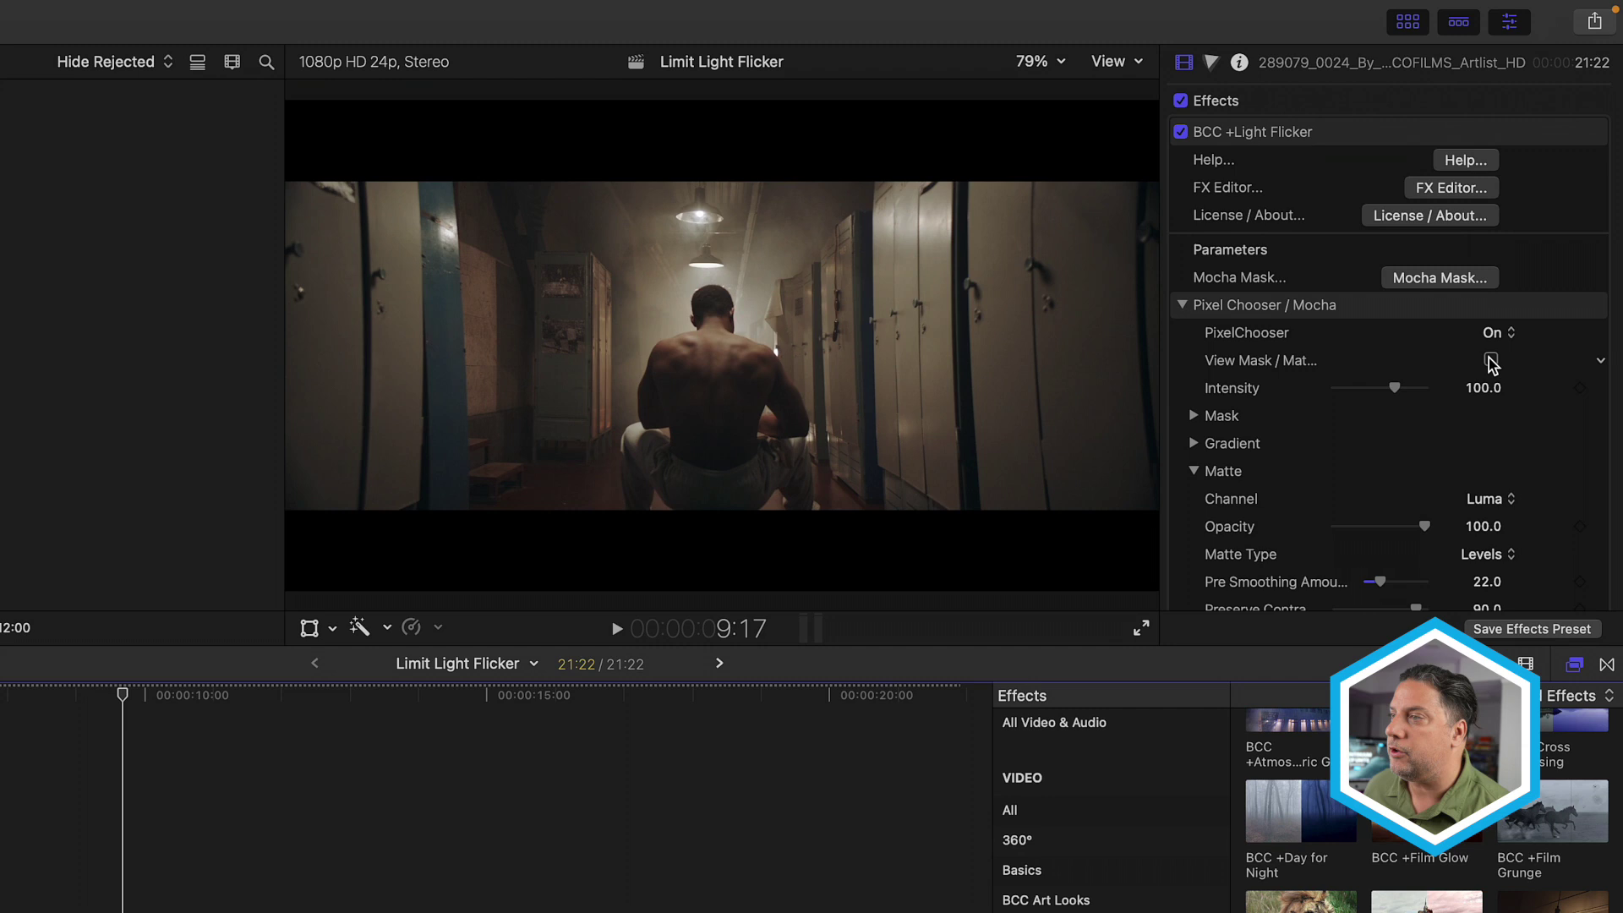
left_click(1183, 305)
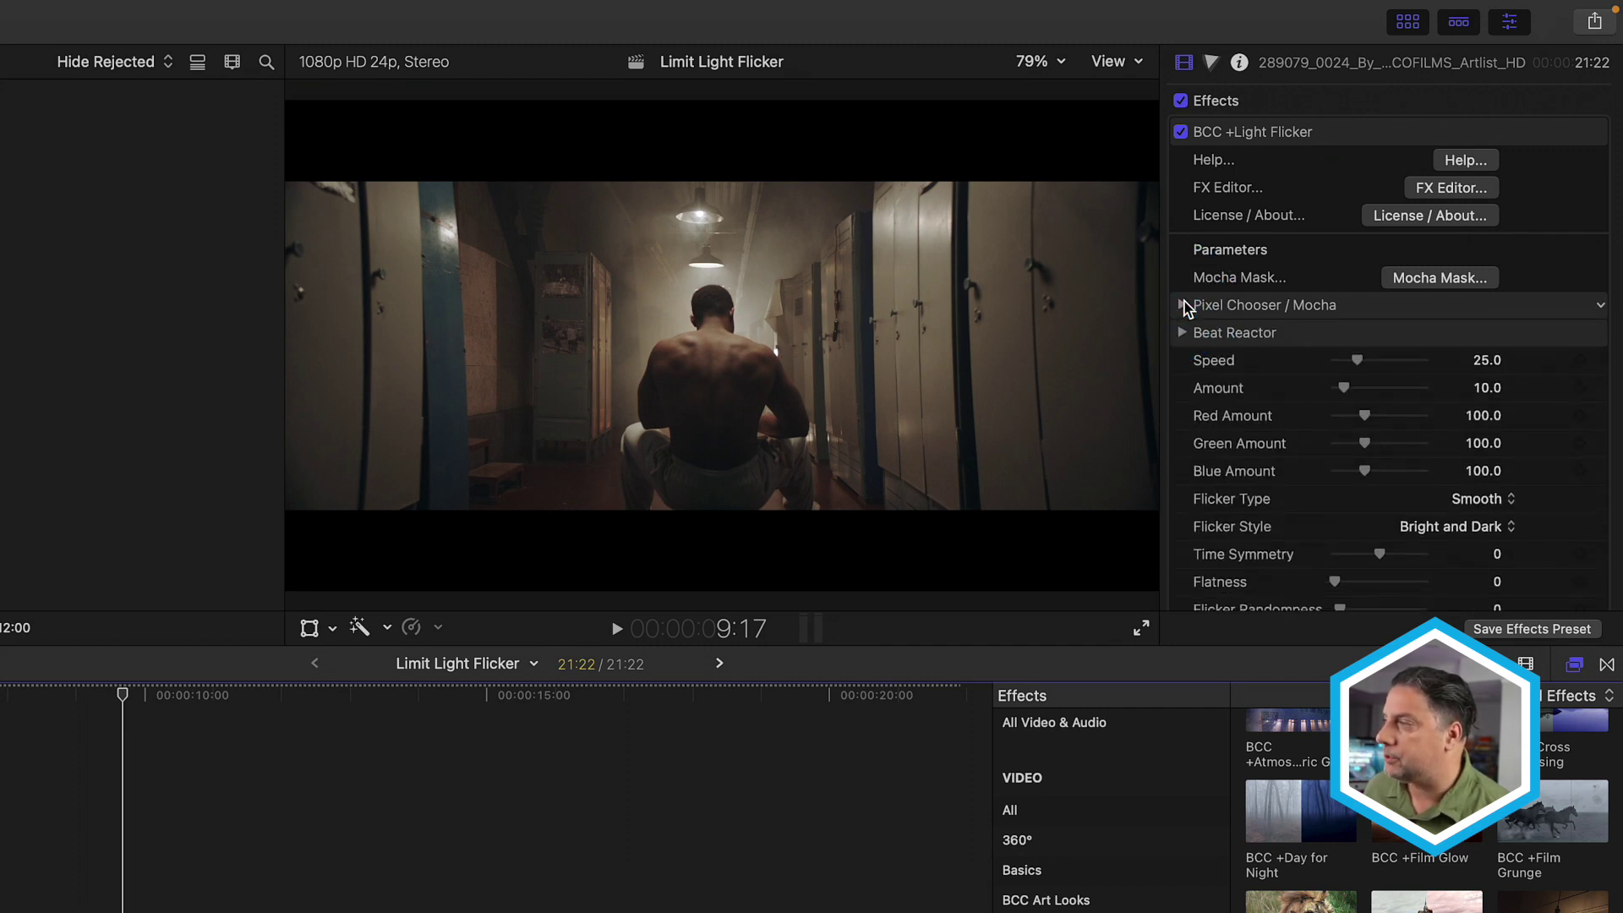
scroll(1344, 309, "down", 2)
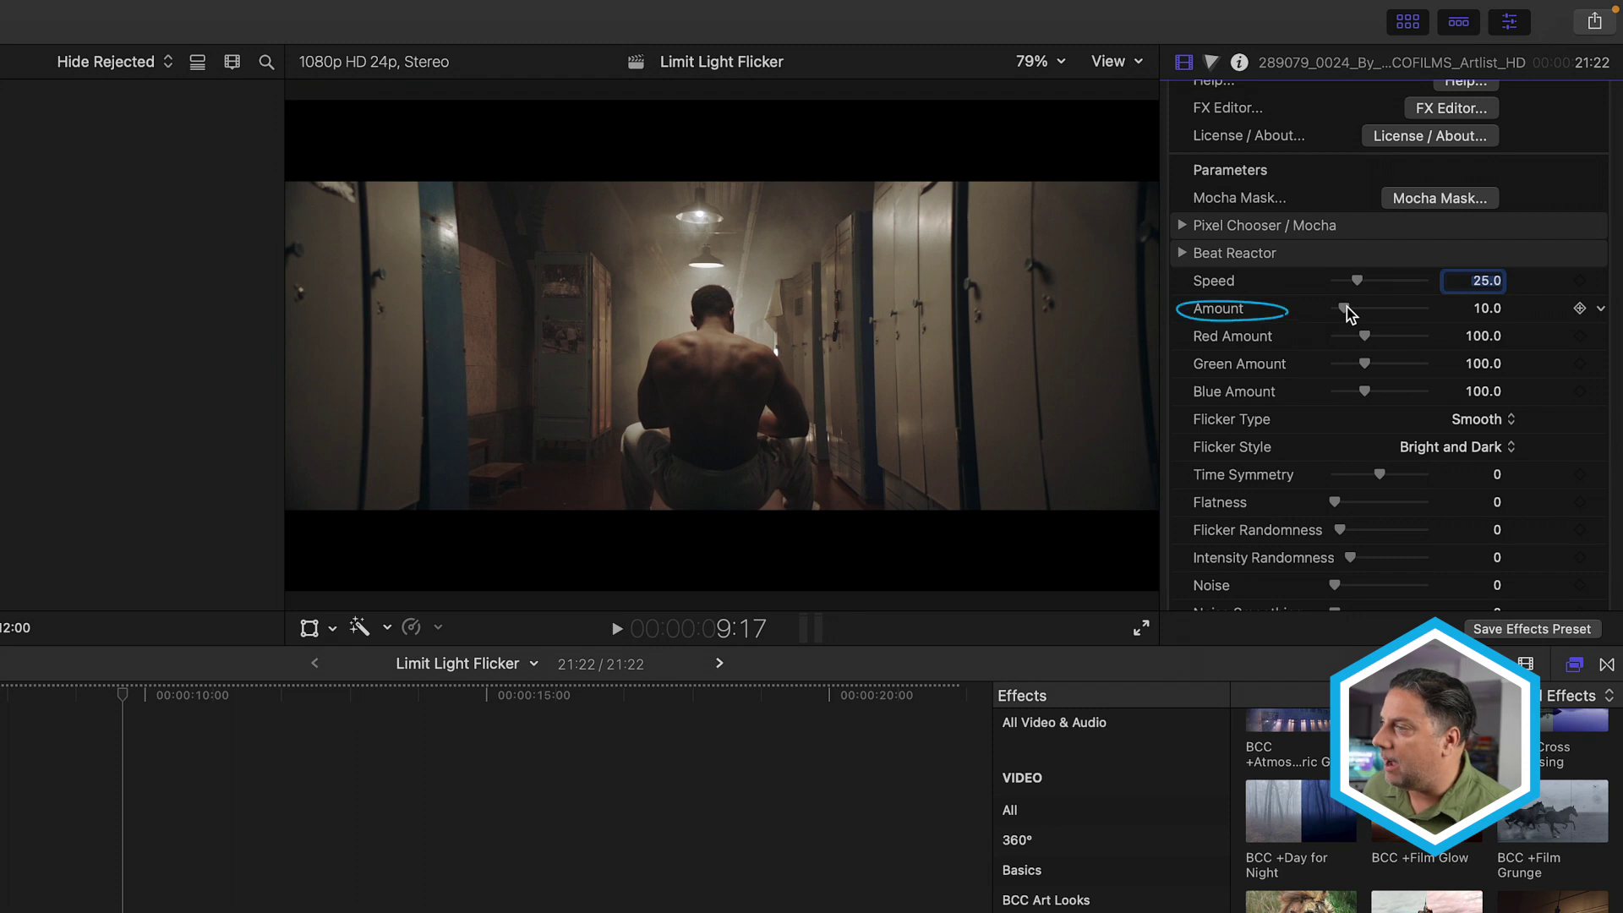
left_click_drag(1357, 280, 1469, 292)
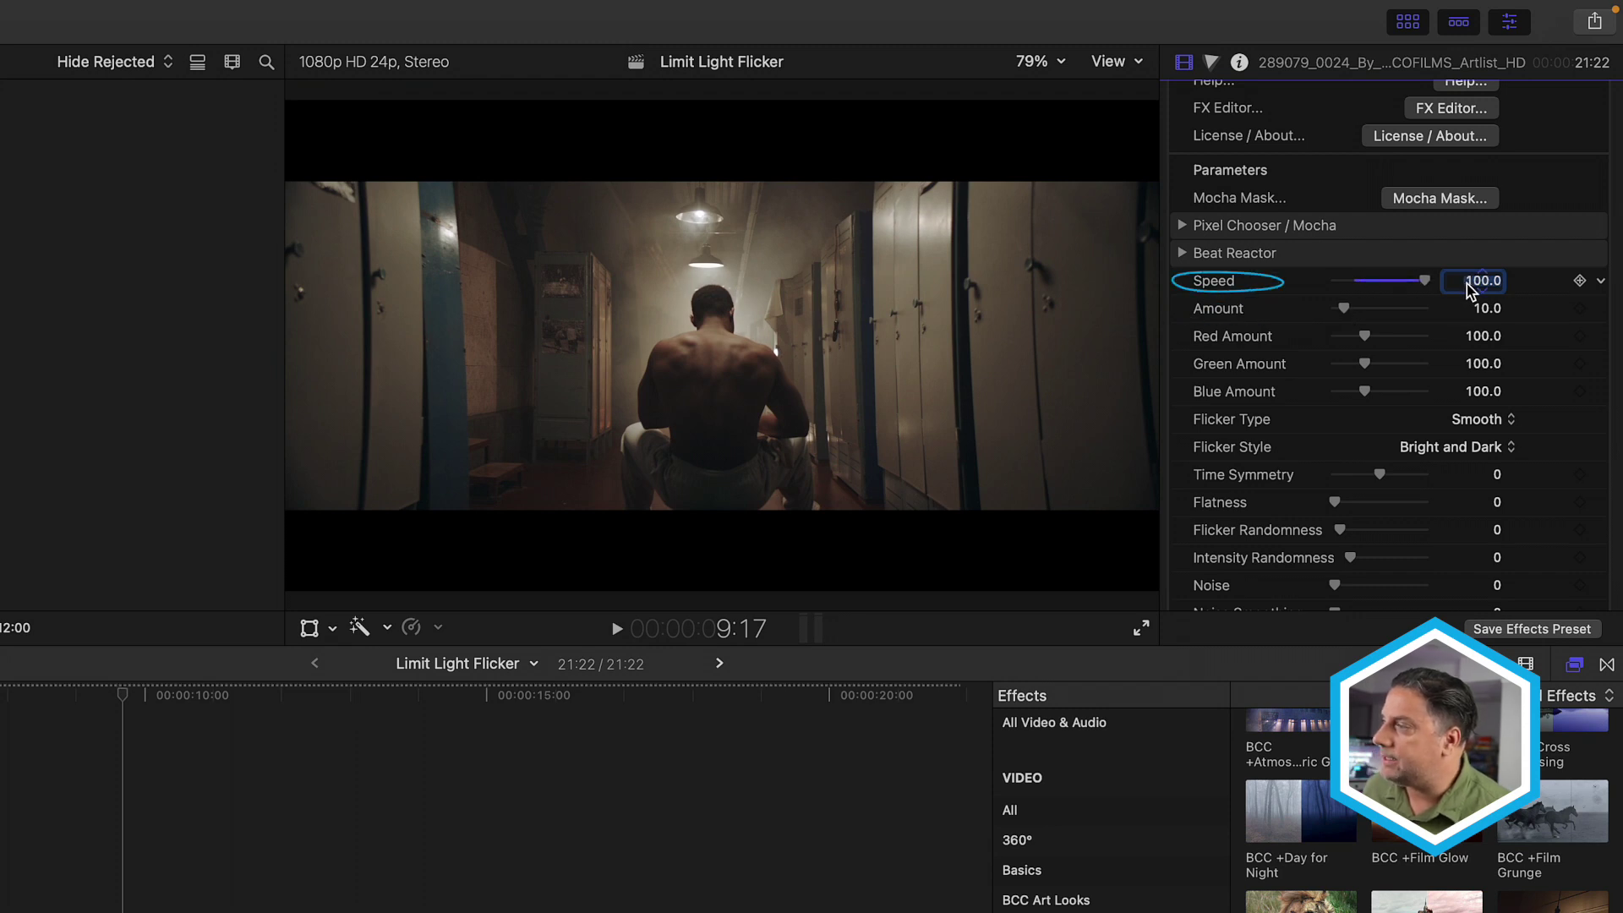
scroll(1370, 507, "down", 2)
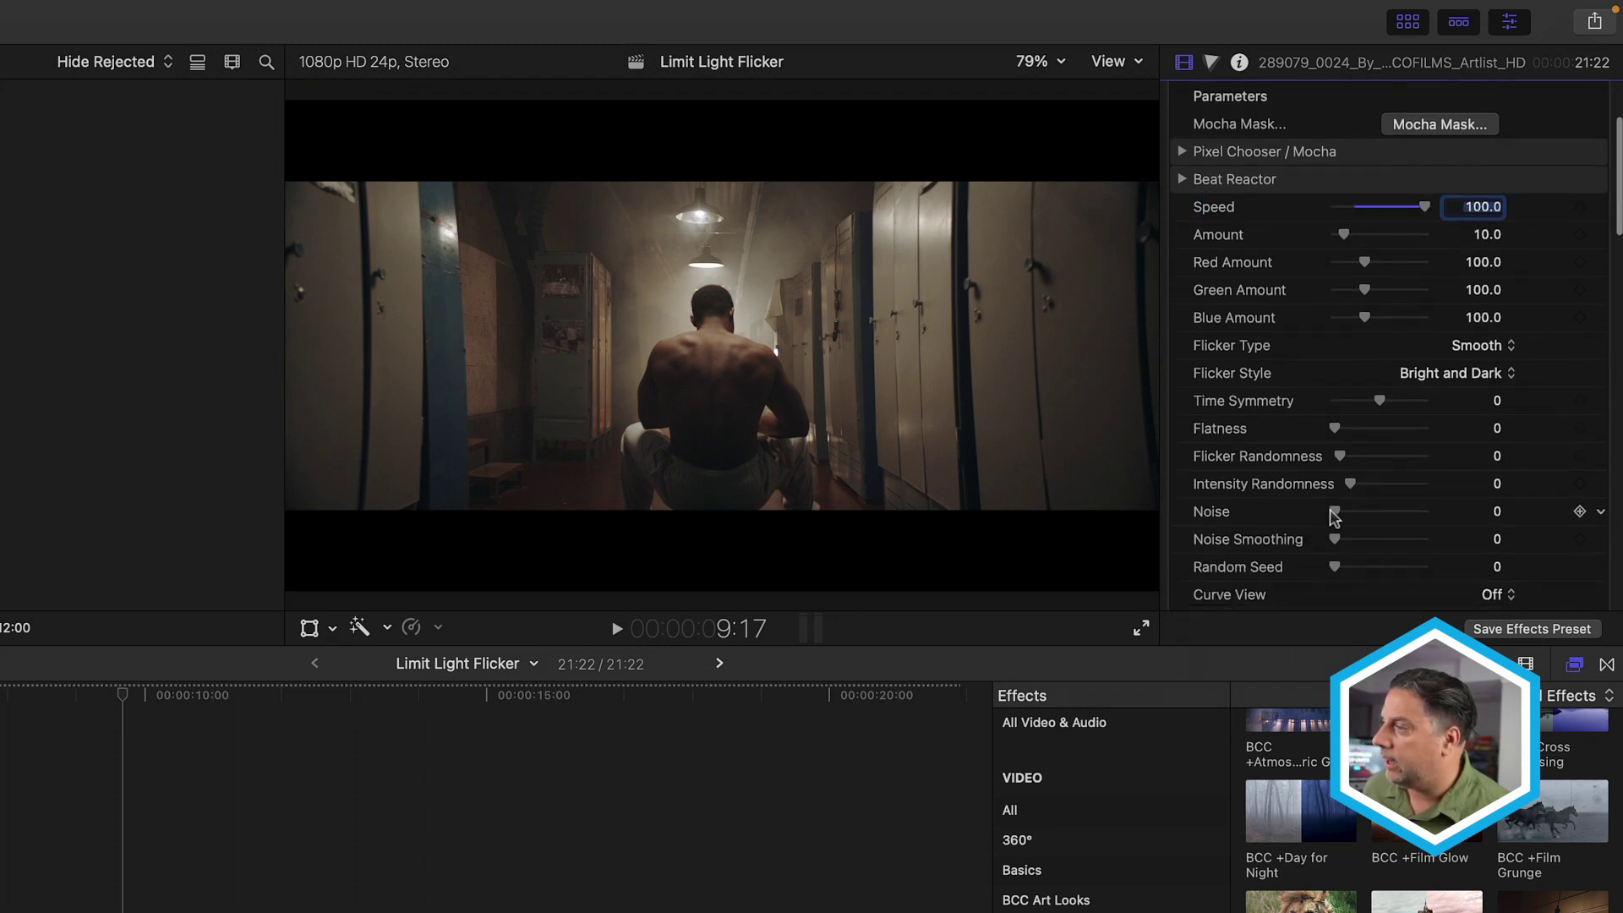
left_click_drag(1335, 511, 1427, 521)
left_click_drag(1335, 567, 1366, 571)
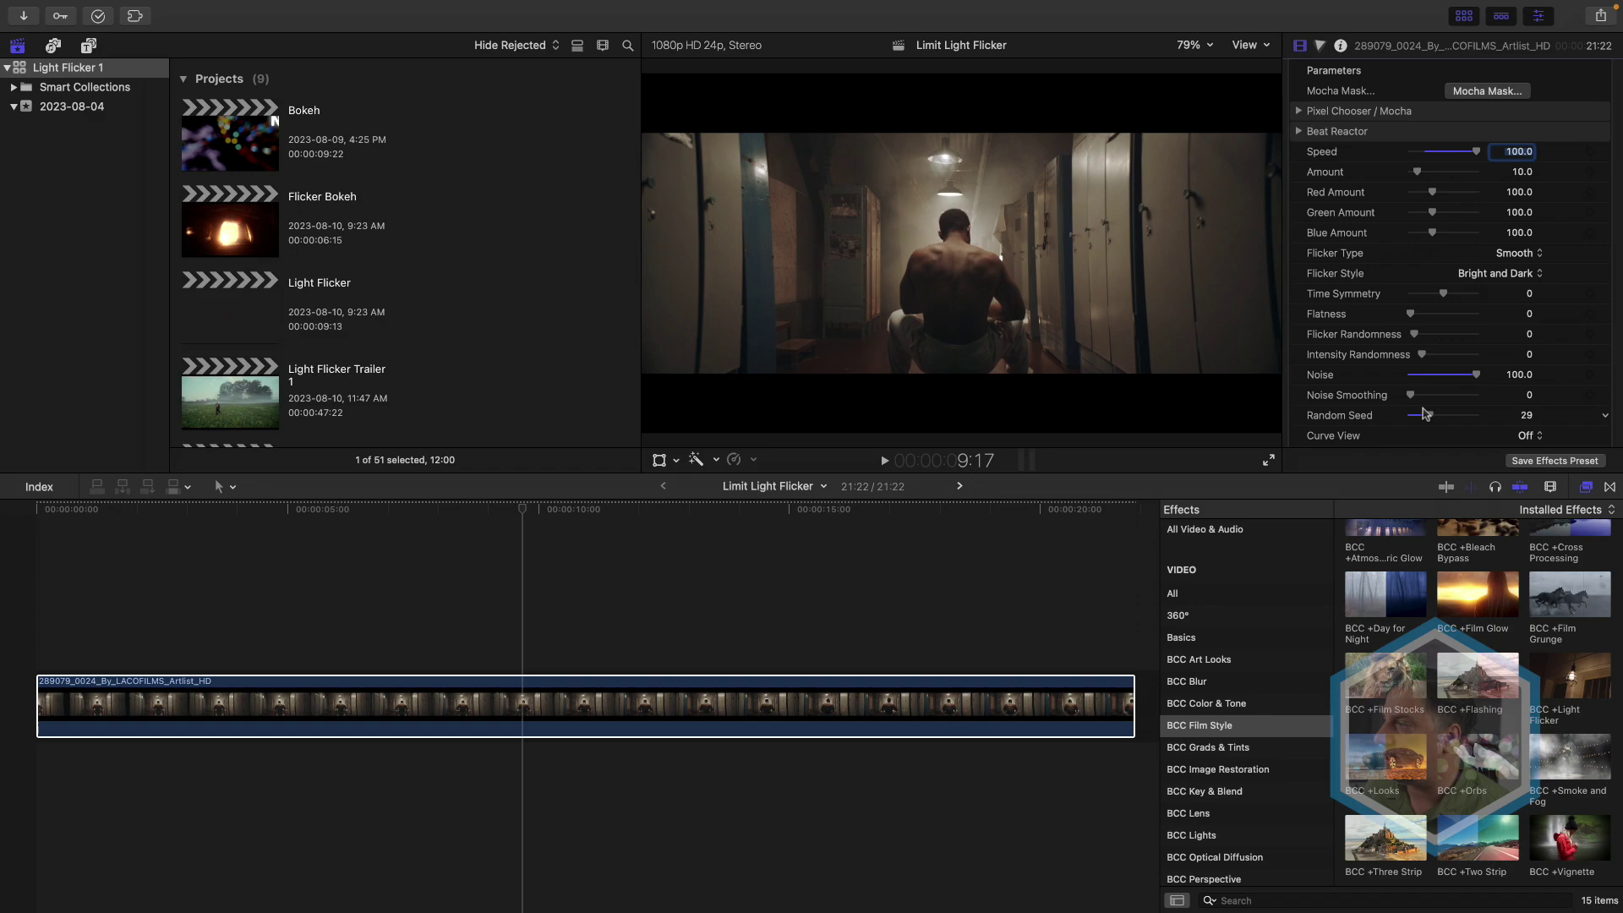
Step: Play the flickering locker-room clip full screen from the start of the timeline
left_click(26, 628)
left_click(1269, 460)
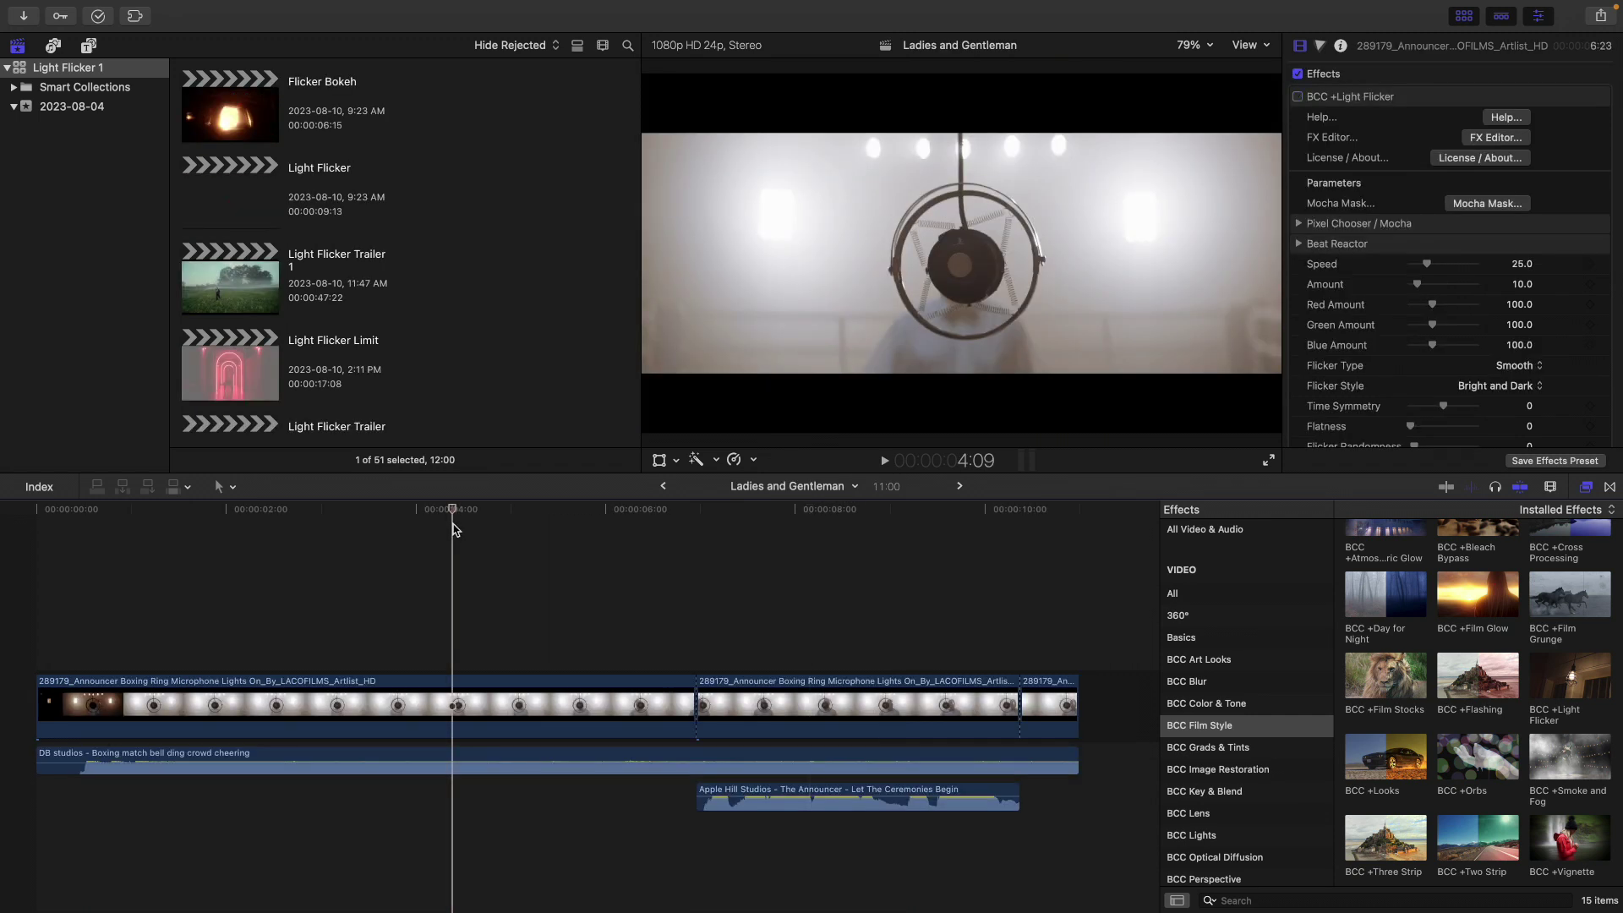
Step: Return to the start of the Ladies and Gentleman announcer sequence
key("Home")
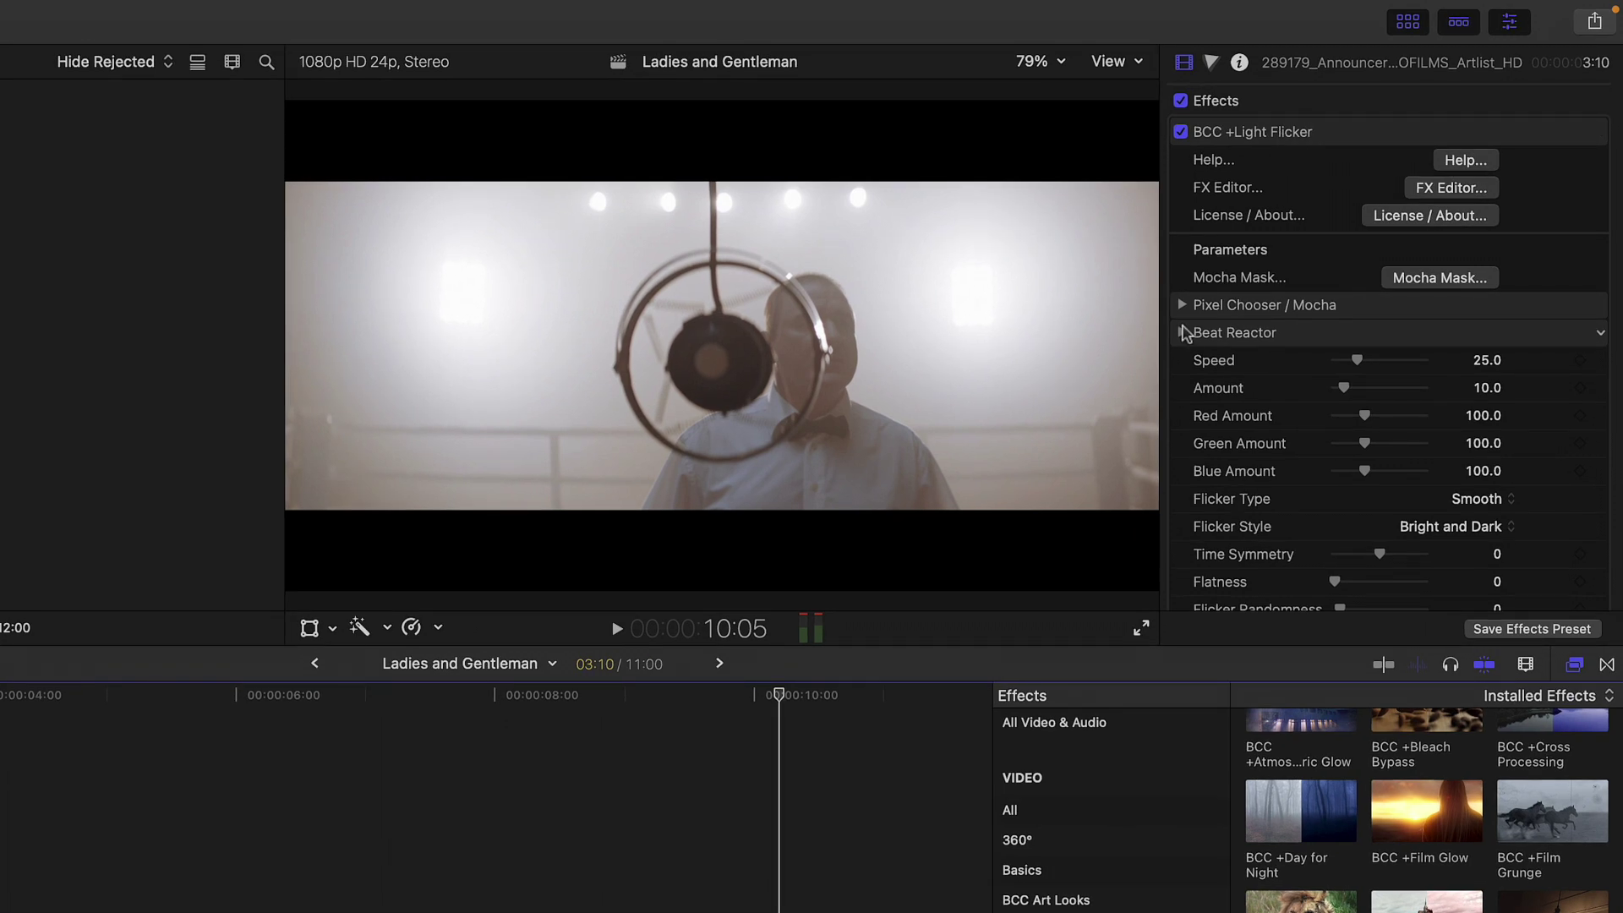
Step: Expand the Light Flicker's Beat Reactor group and open its Show Graph pop-up menu
left_click(1184, 332)
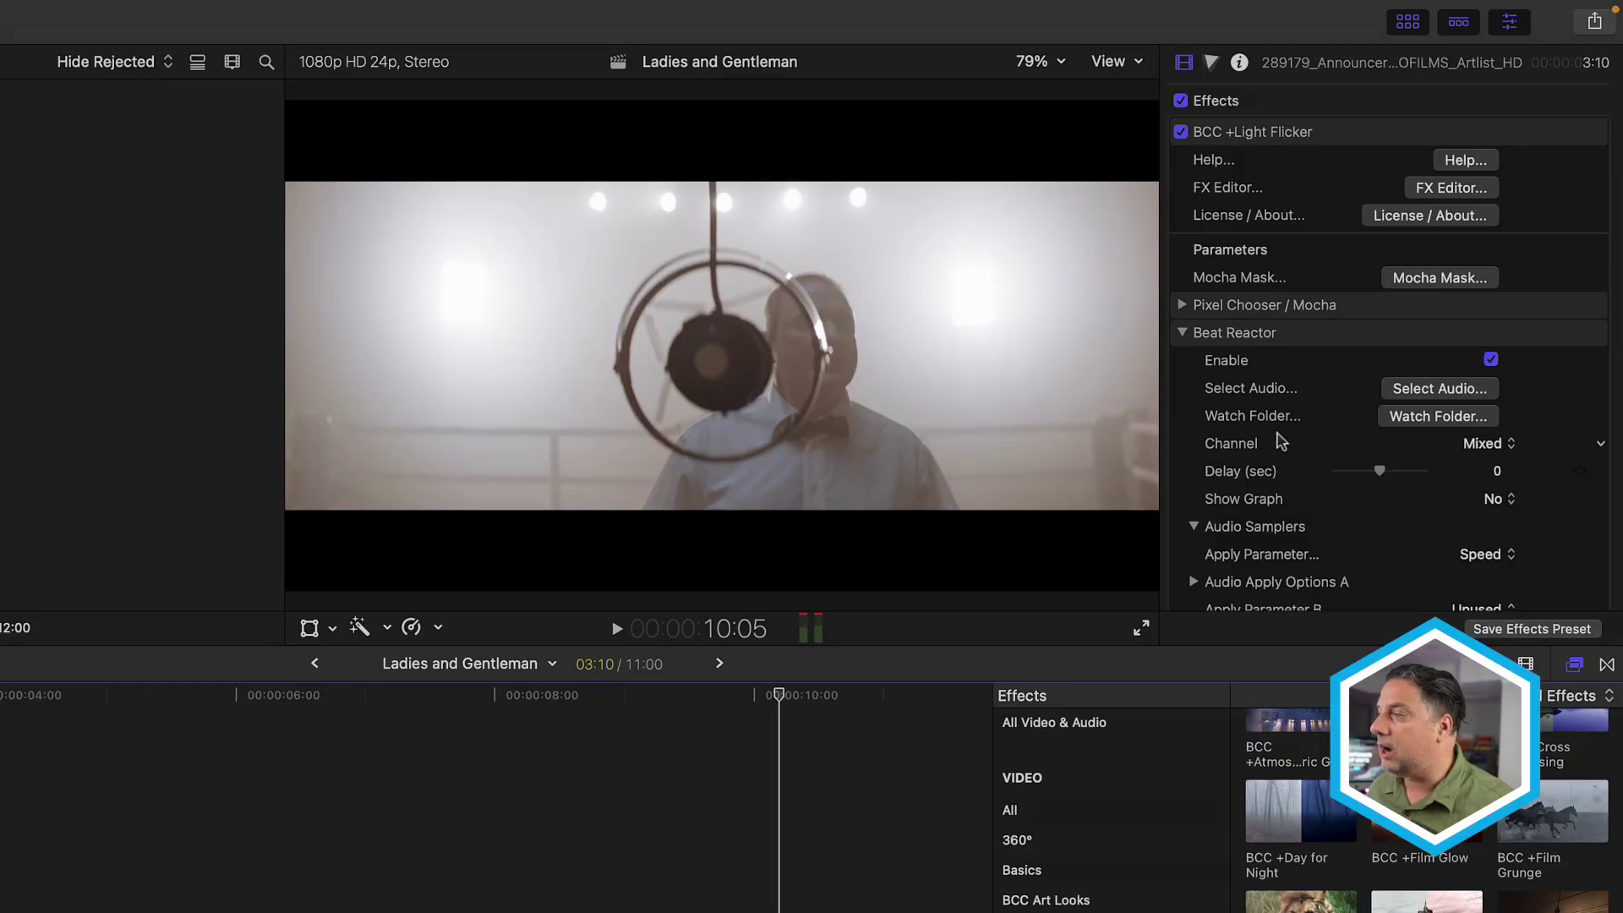
scroll(1280, 439, "down", 3)
scroll(1281, 439, "down", 1)
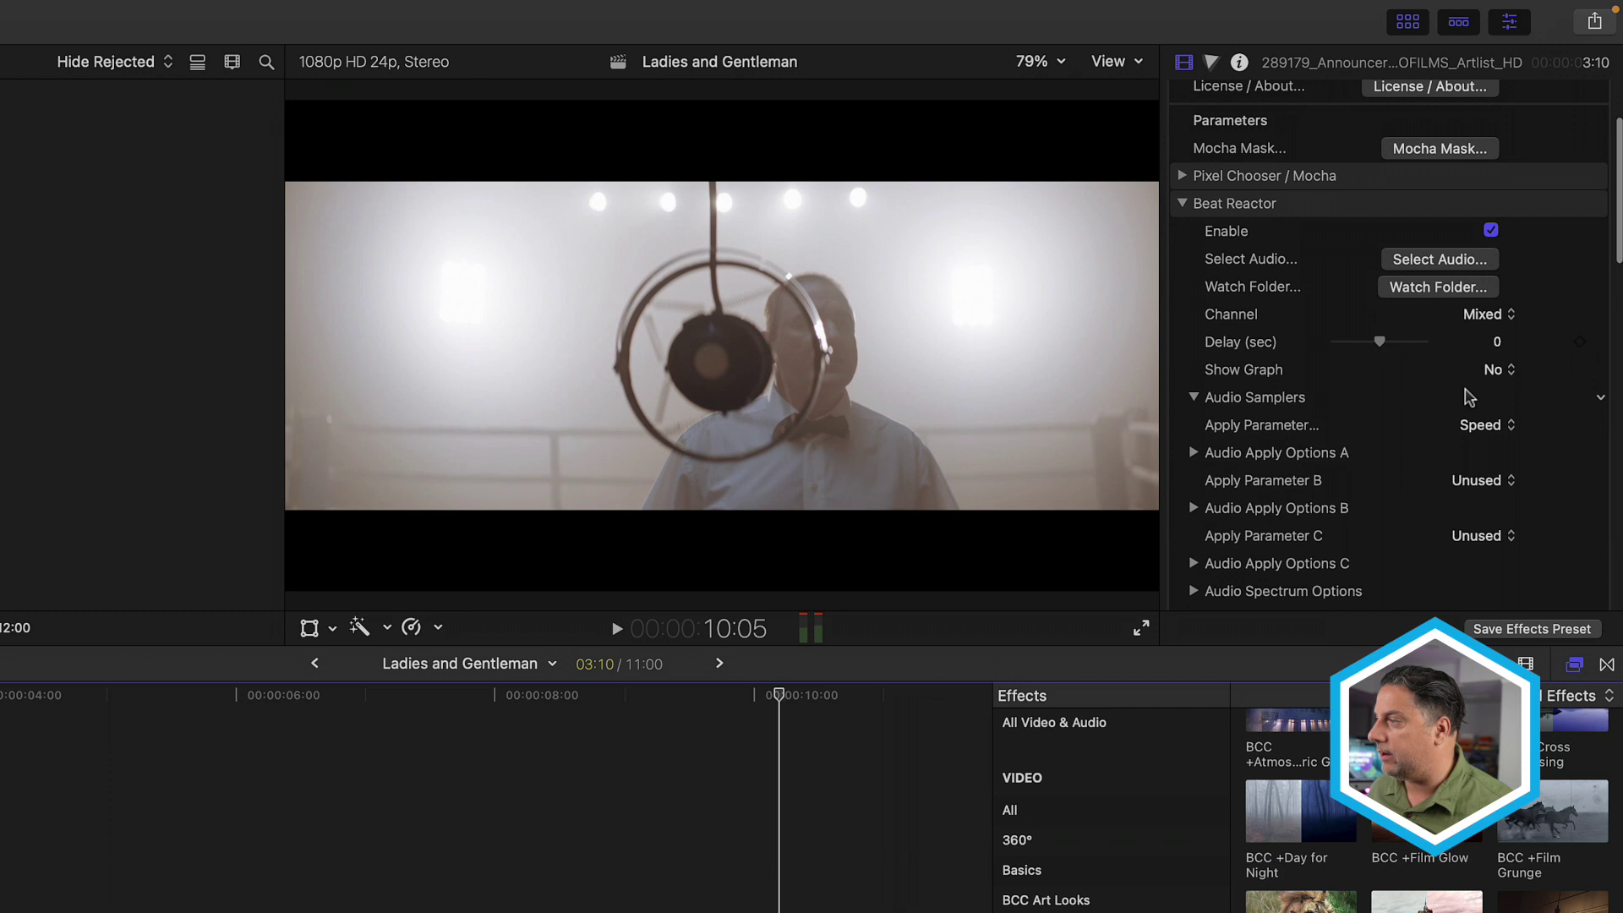
left_click(1494, 372)
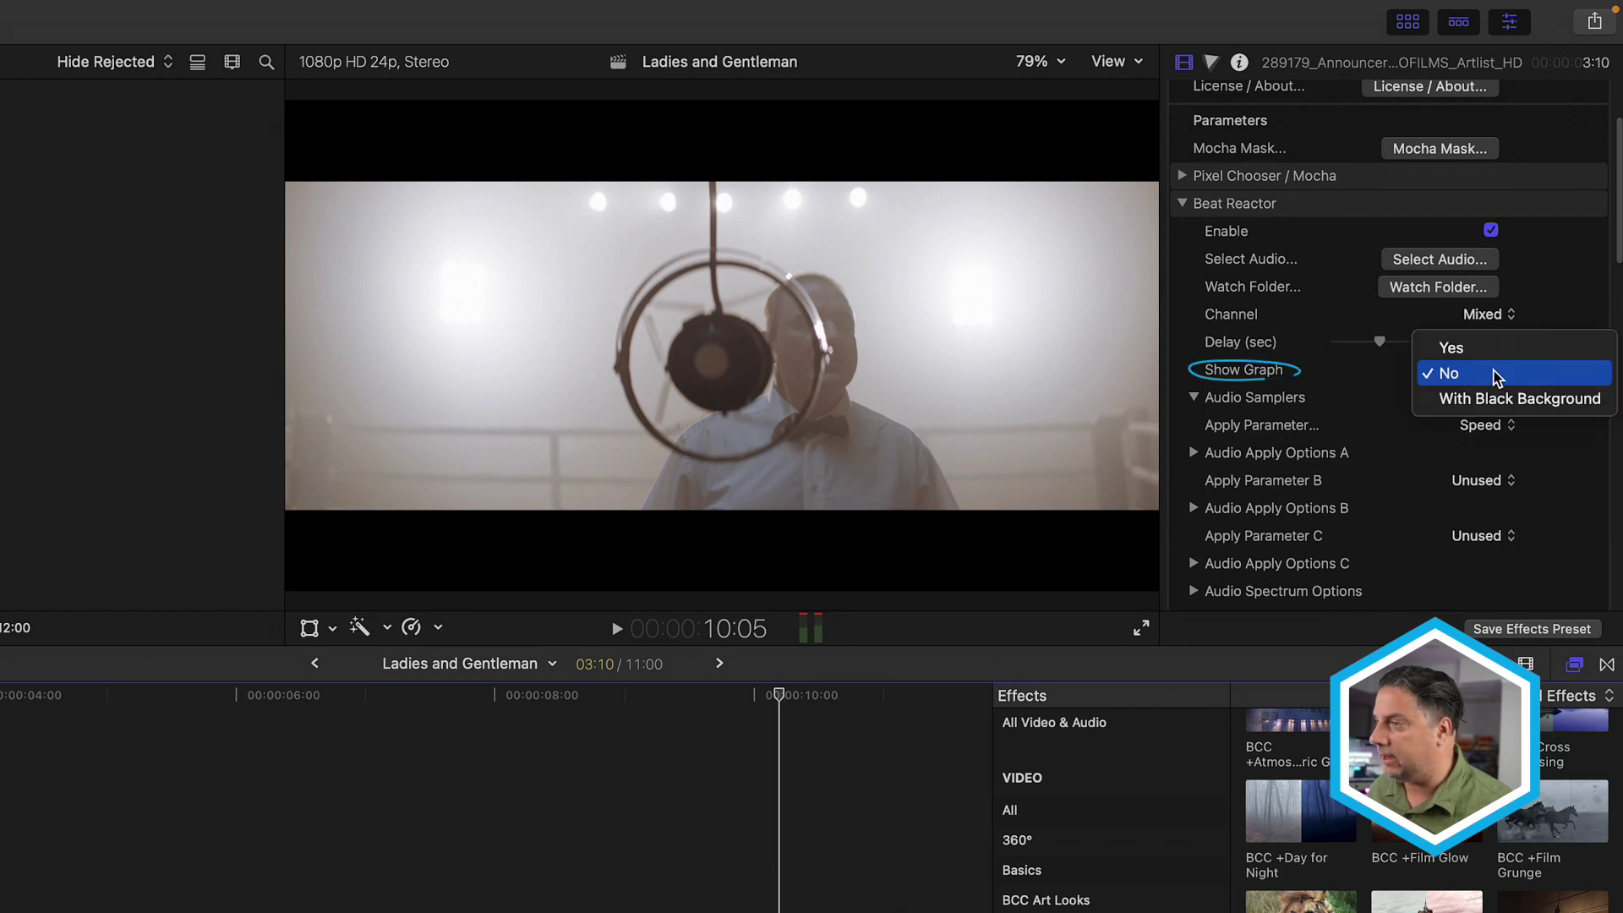
Step: Set Show Graph to Yes and check the audio spectrum graph over the announcer clip
left_click(1503, 349)
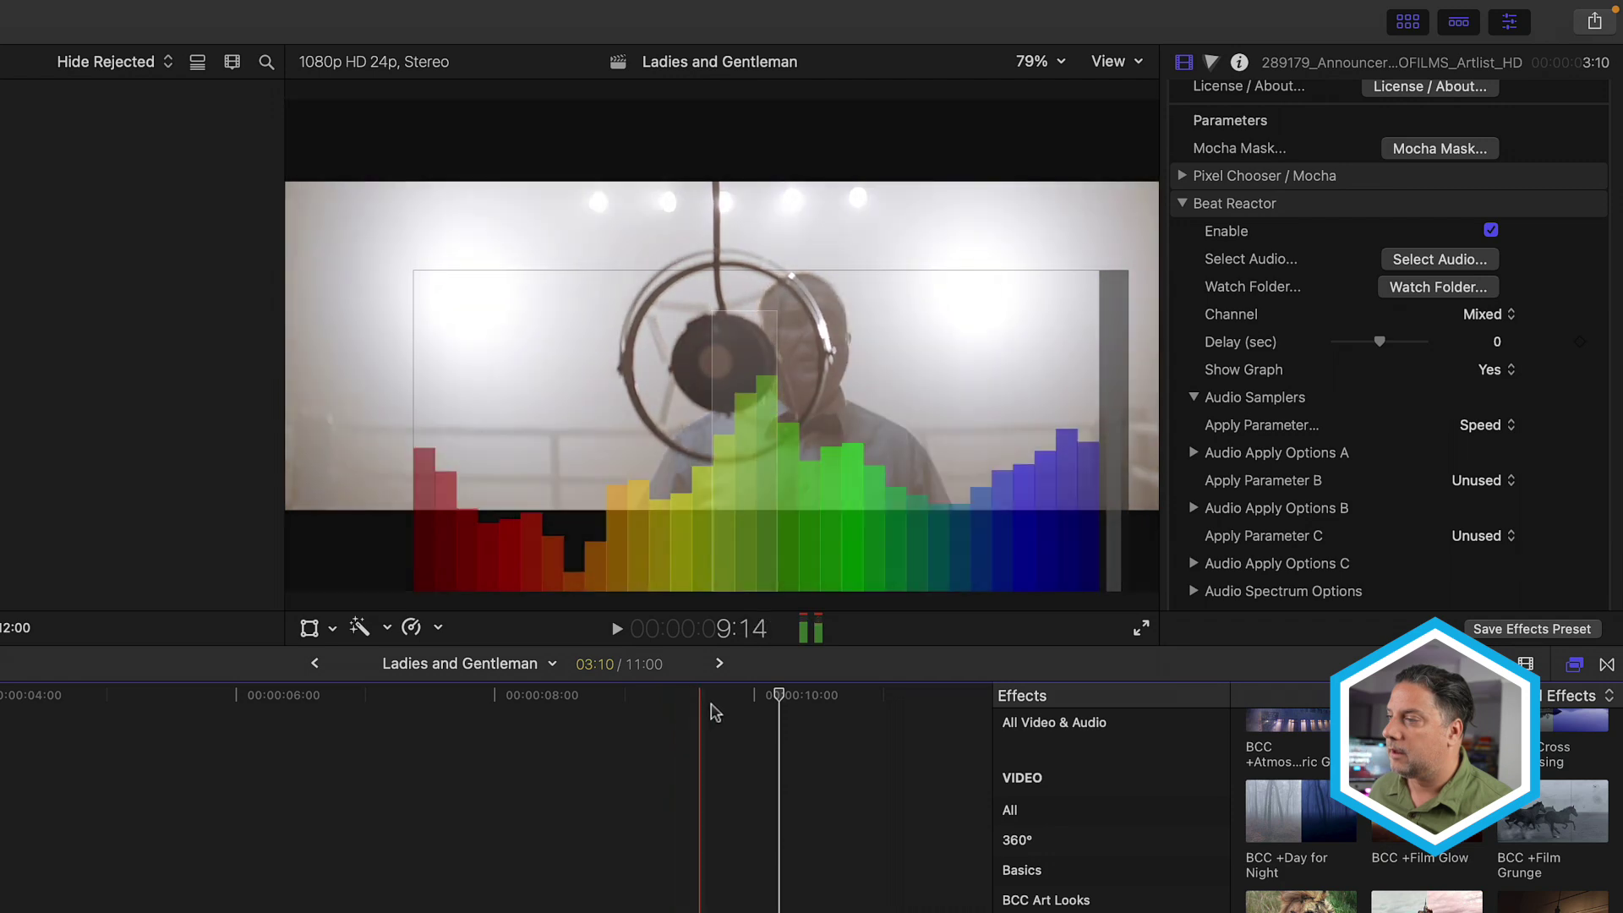
left_click(759, 705)
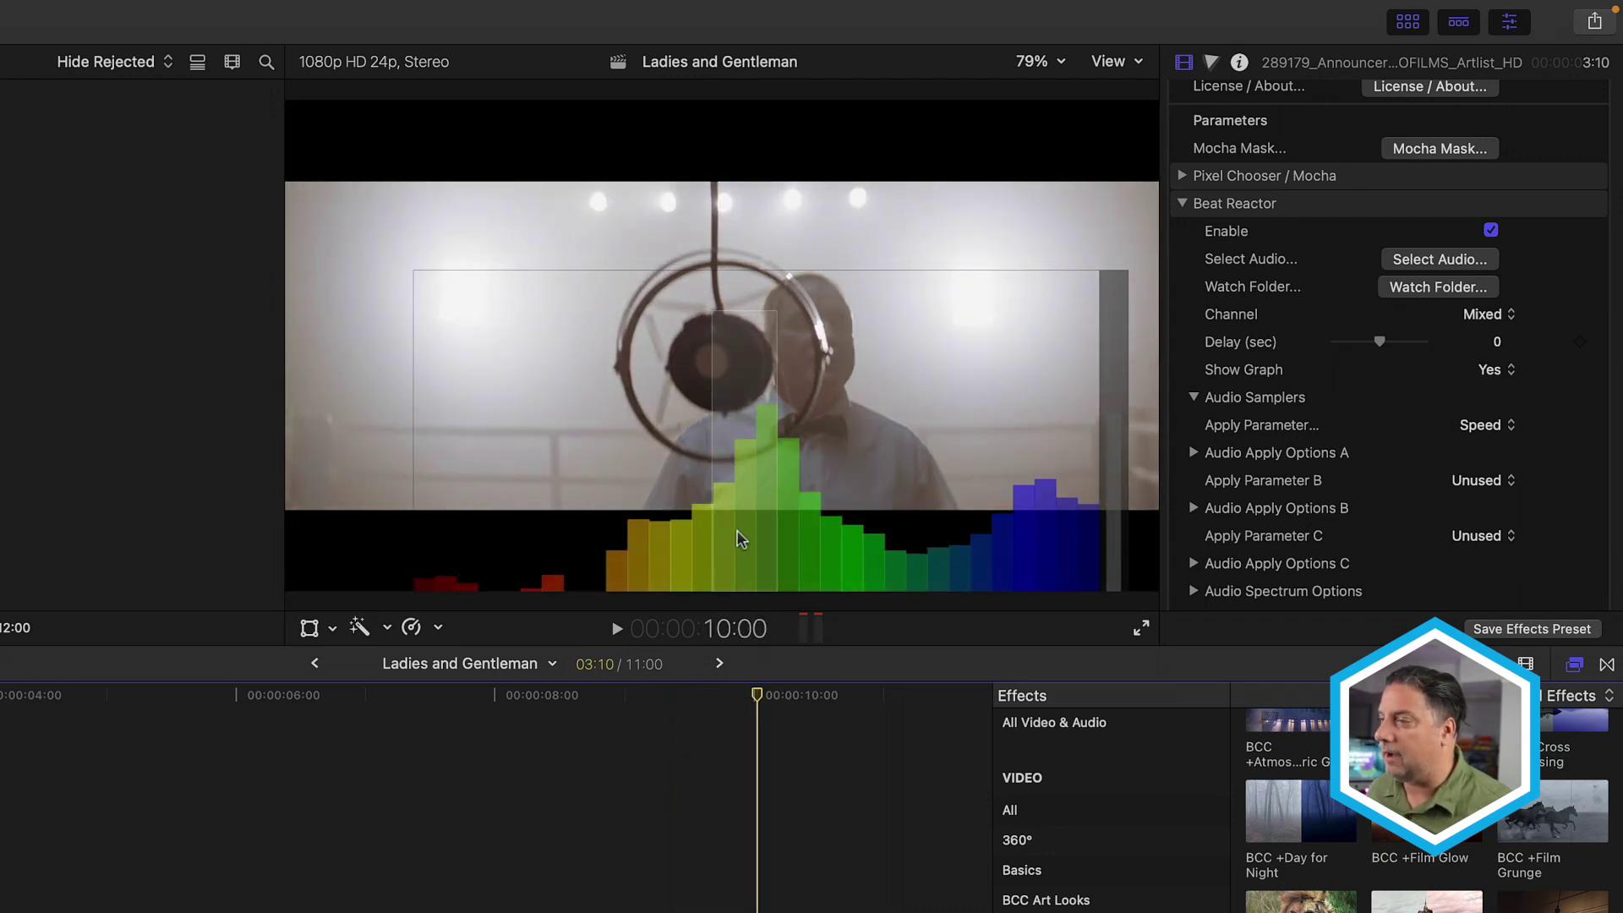
left_click_drag(1120, 431, 1121, 470)
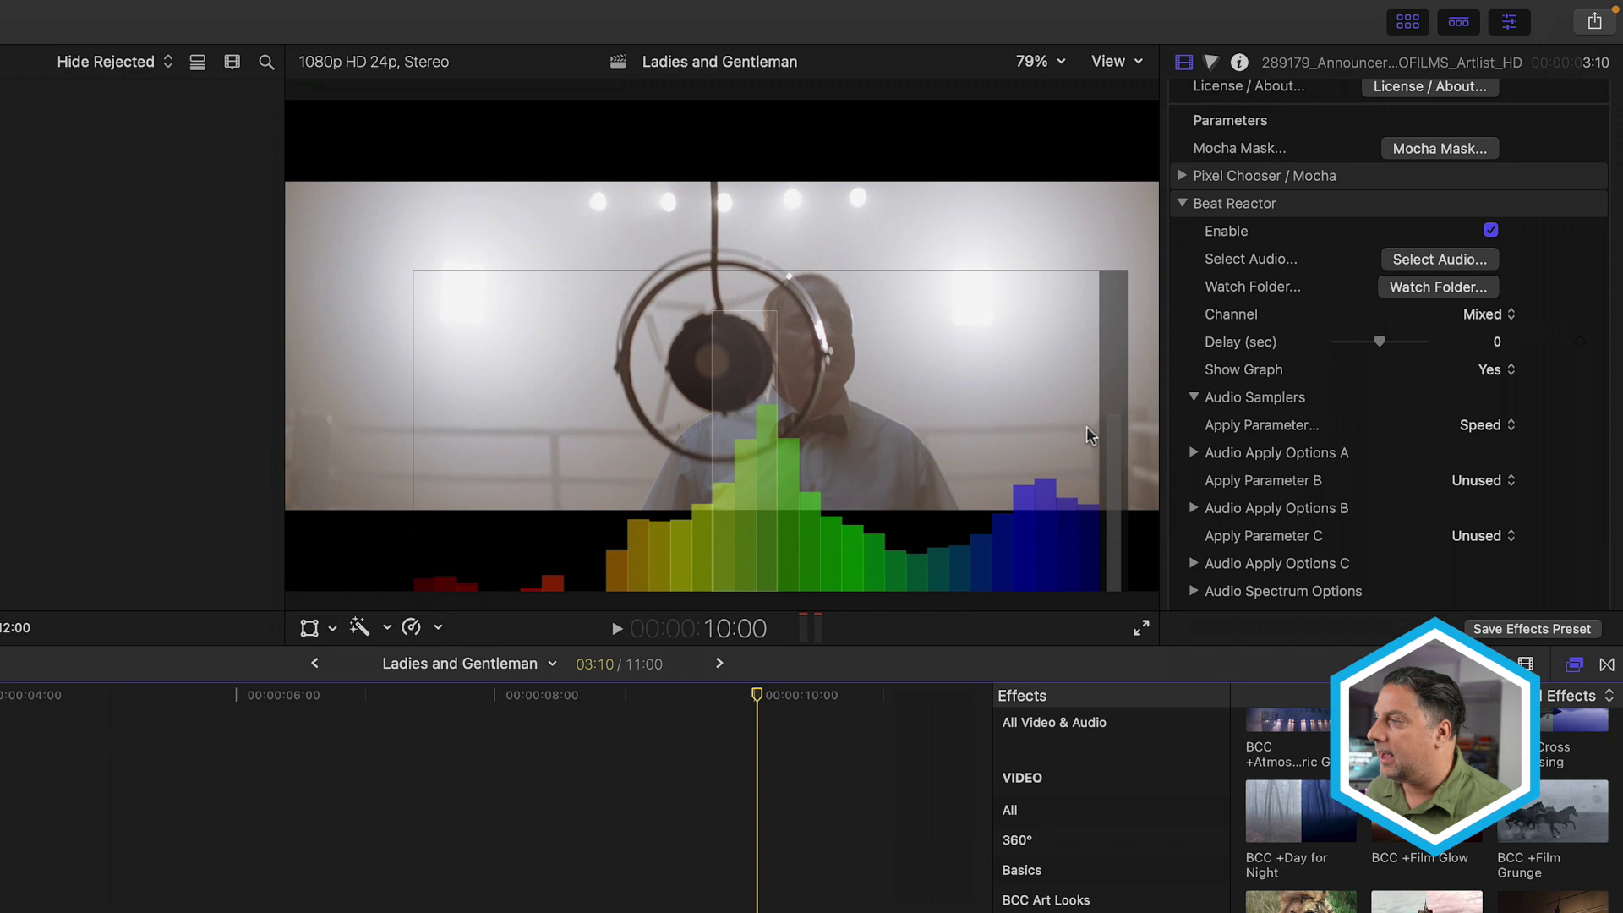
Step: Expand Audio Apply Options A to show Output Min -41, Output Max 22 and Apply Strength 68
left_click(1195, 454)
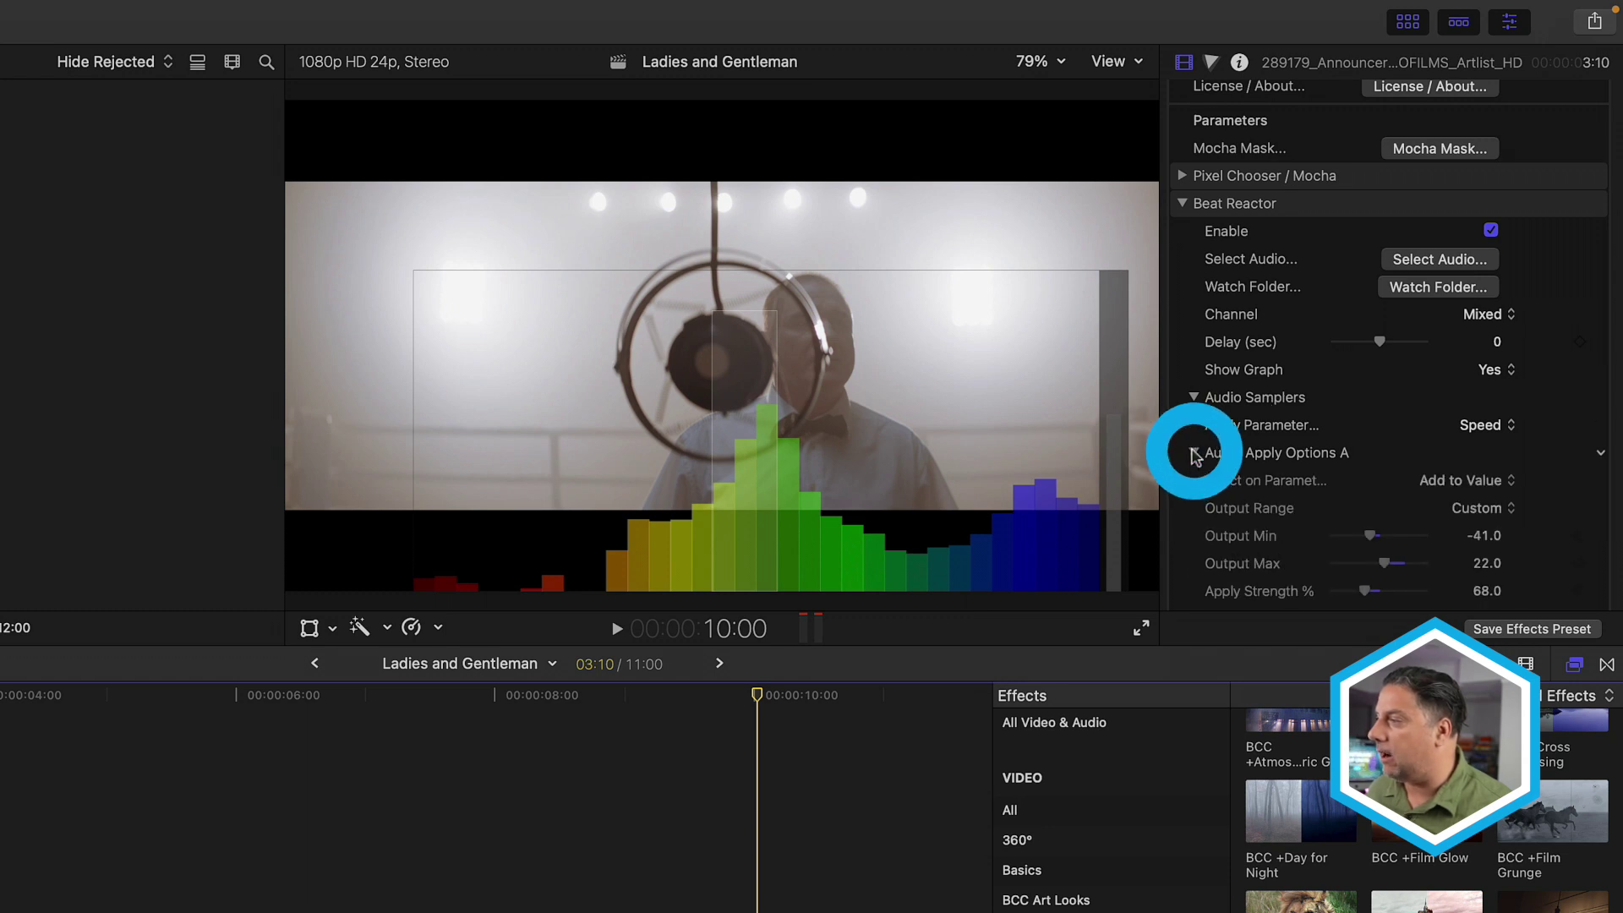
scroll(1254, 549, "down", 2)
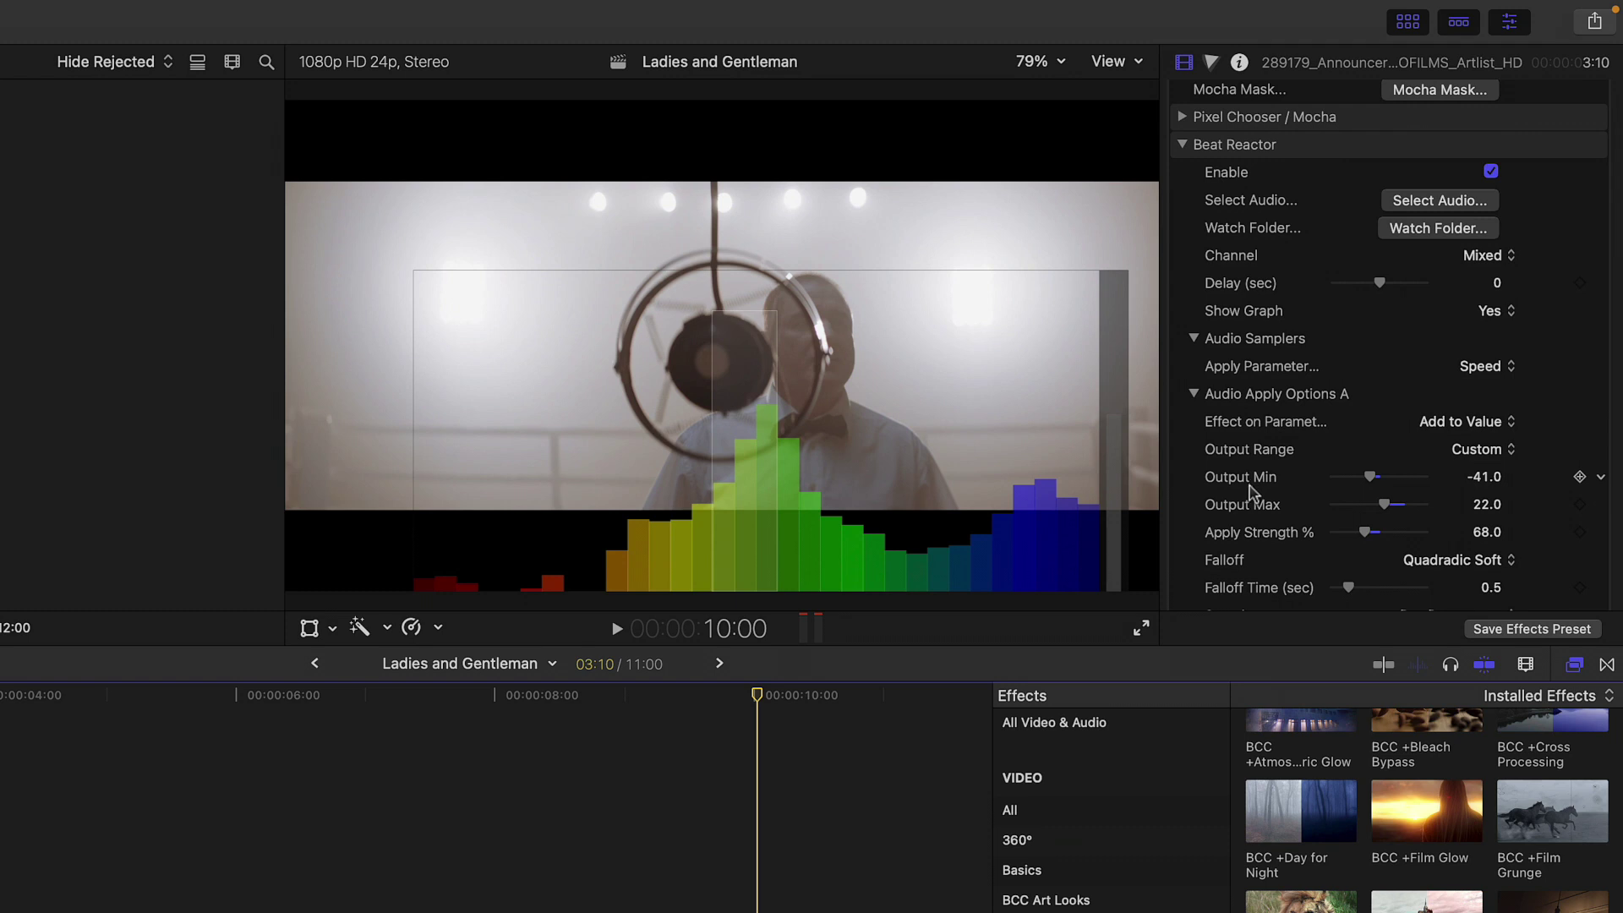
left_click_drag(1254, 489, 1259, 499)
left_click(1261, 503)
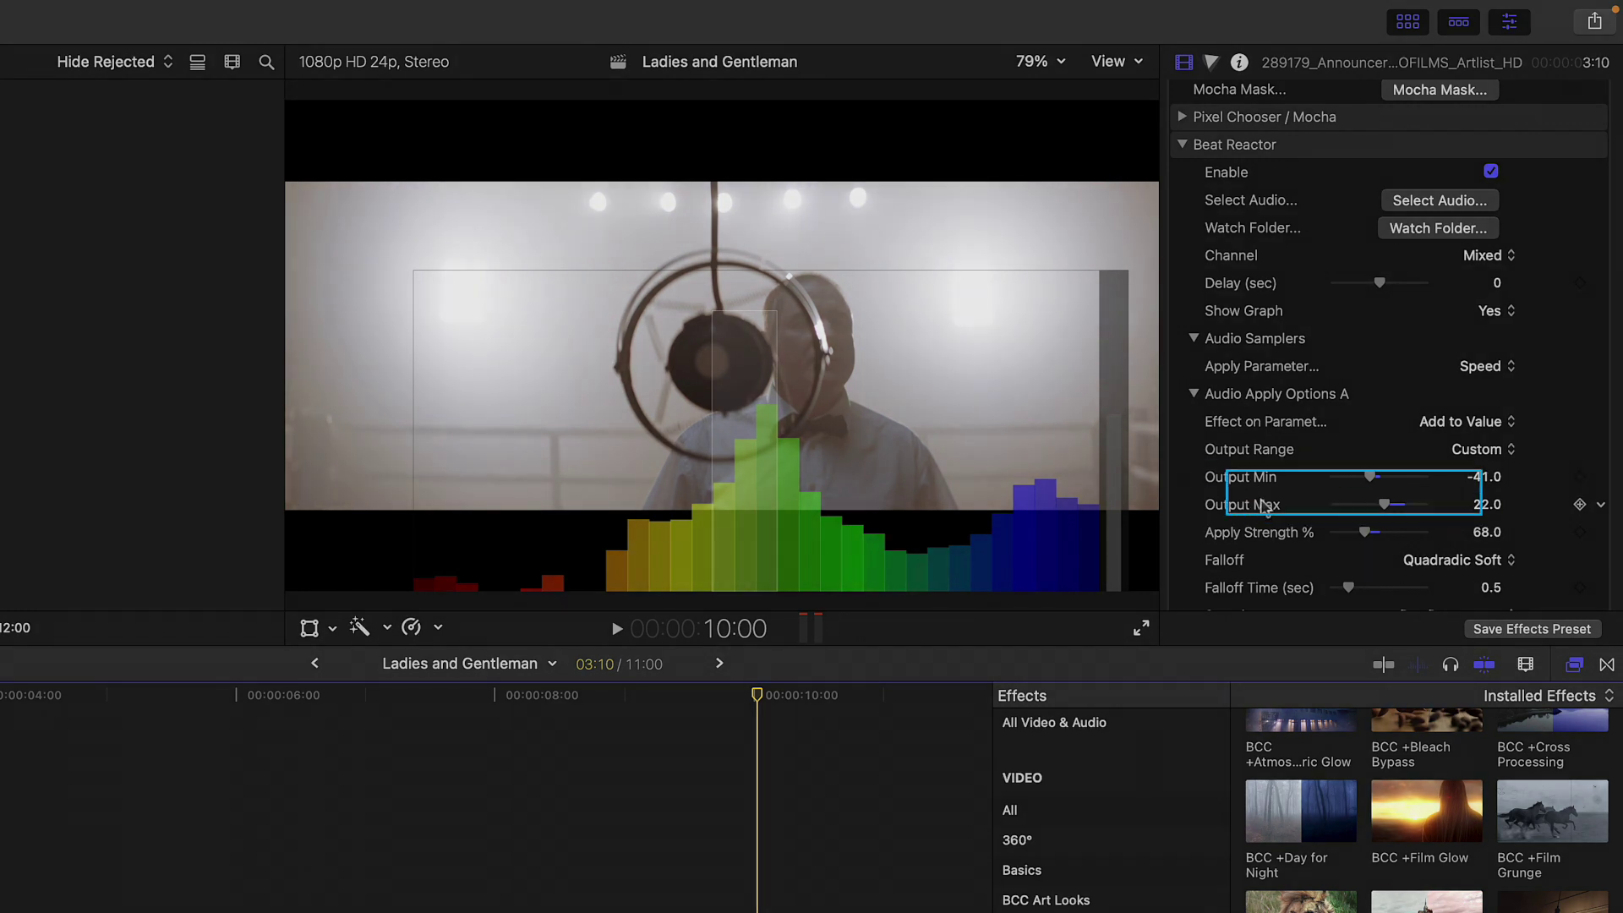